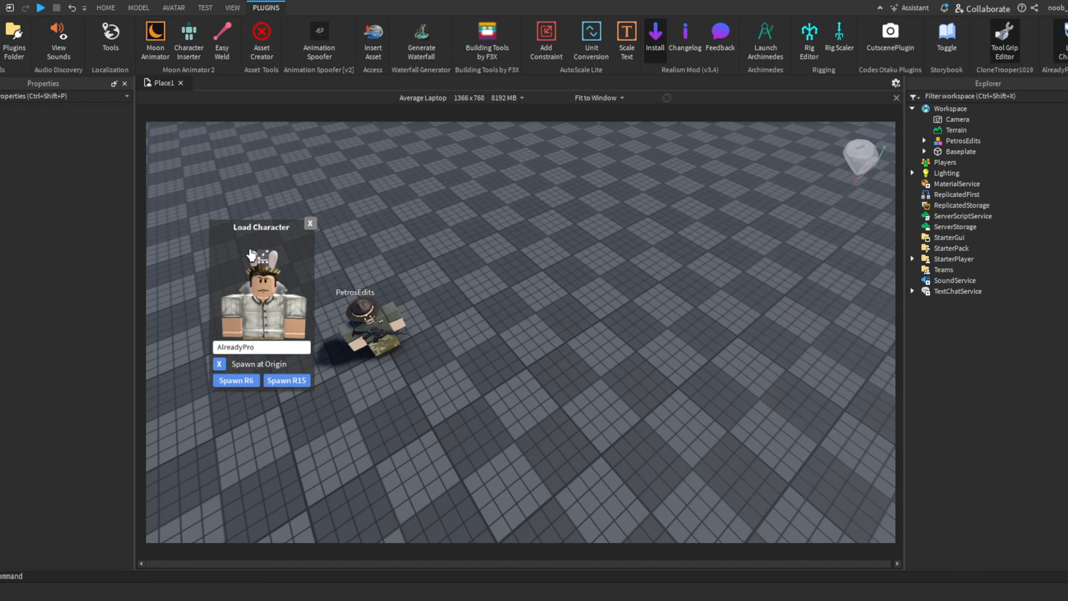
- Close the Load Character window and generate a masculine R6 rig of your own avatar with Rig Builder
left_click_drag(251, 254, 773, 245)
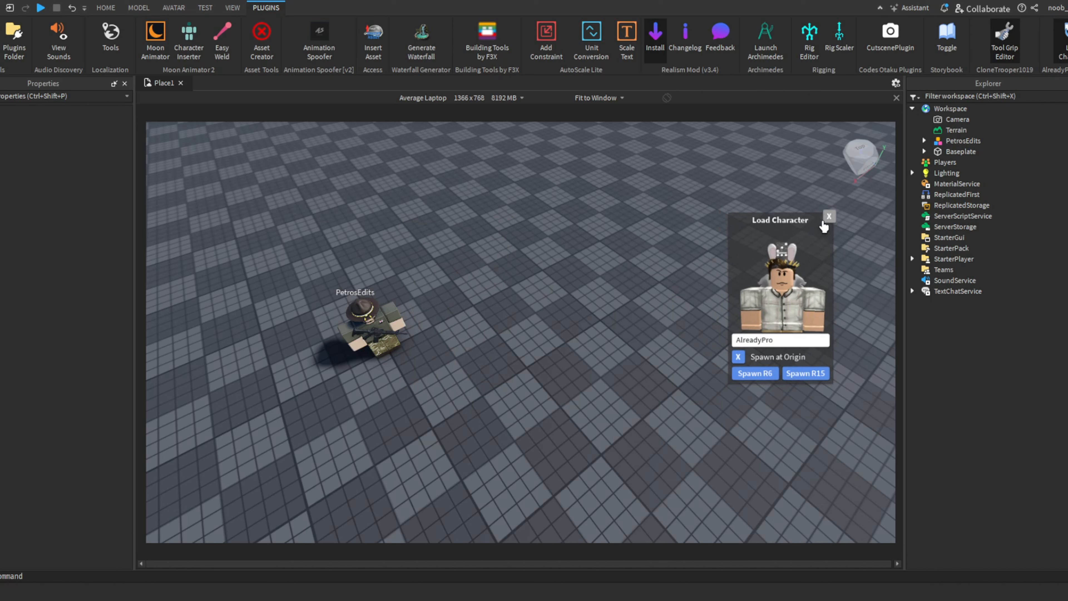
left_click(828, 215)
left_click(185, 8)
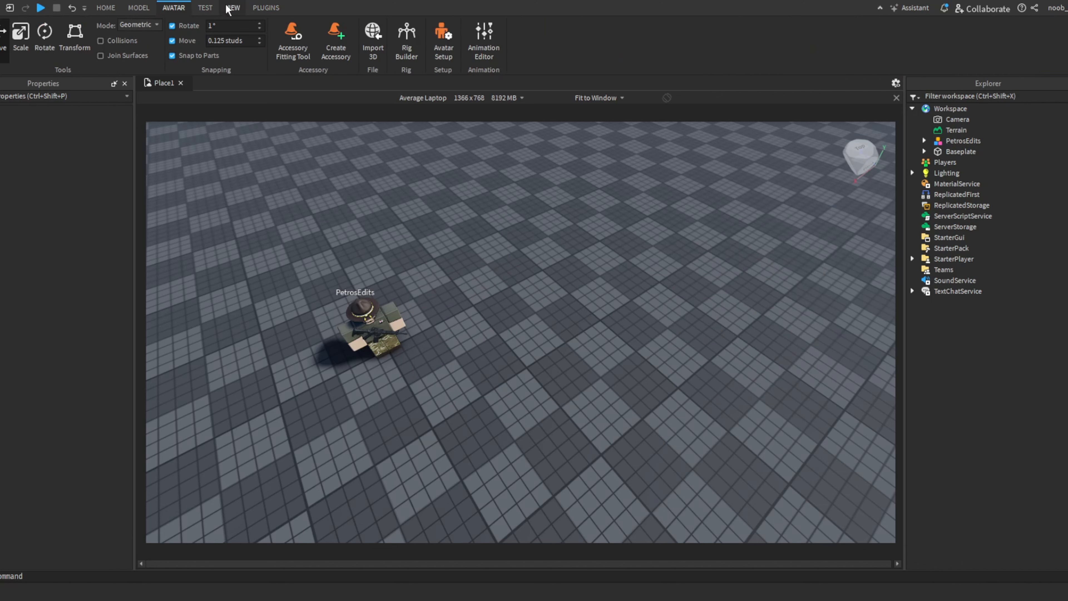
left_click(415, 54)
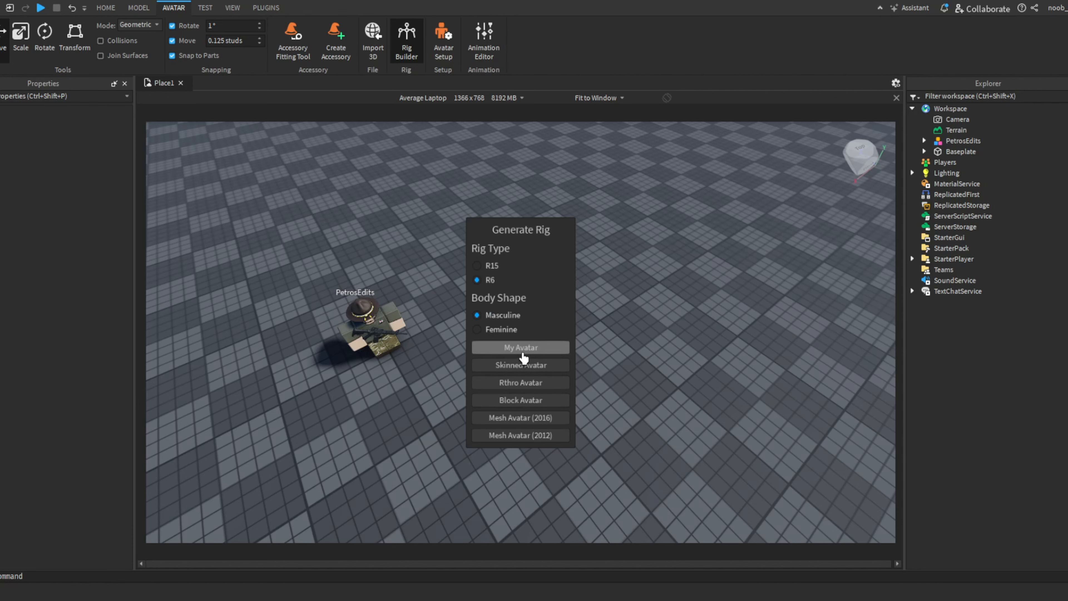
left_click(524, 358)
key("f")
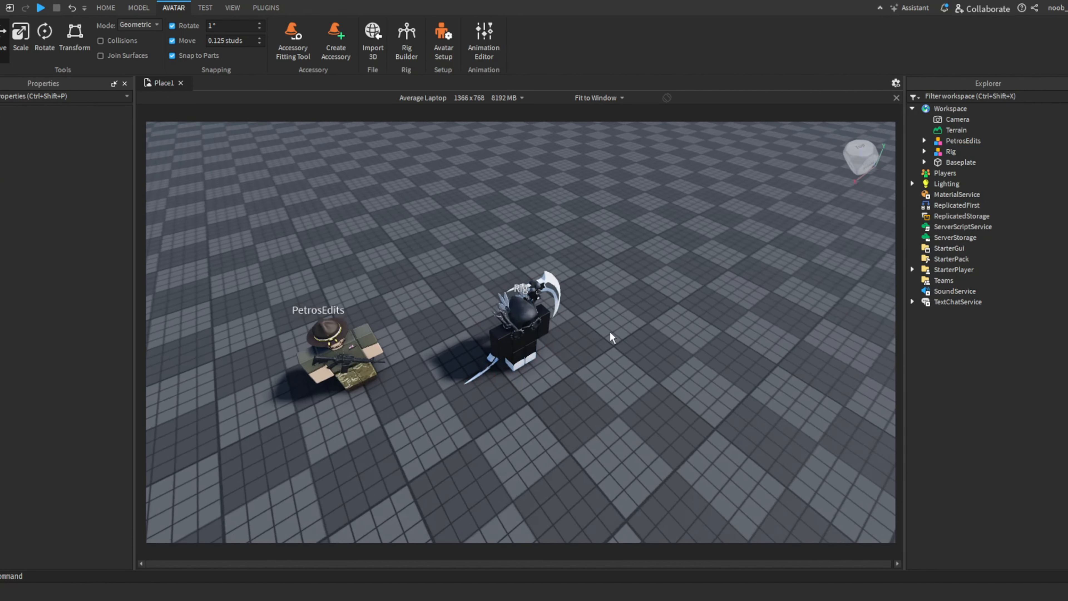
- Set the new rig's origin position to 0, 0, 0
right_click_drag(612, 338, 612, 299)
left_click_drag(508, 490, 568, 468)
key("a")
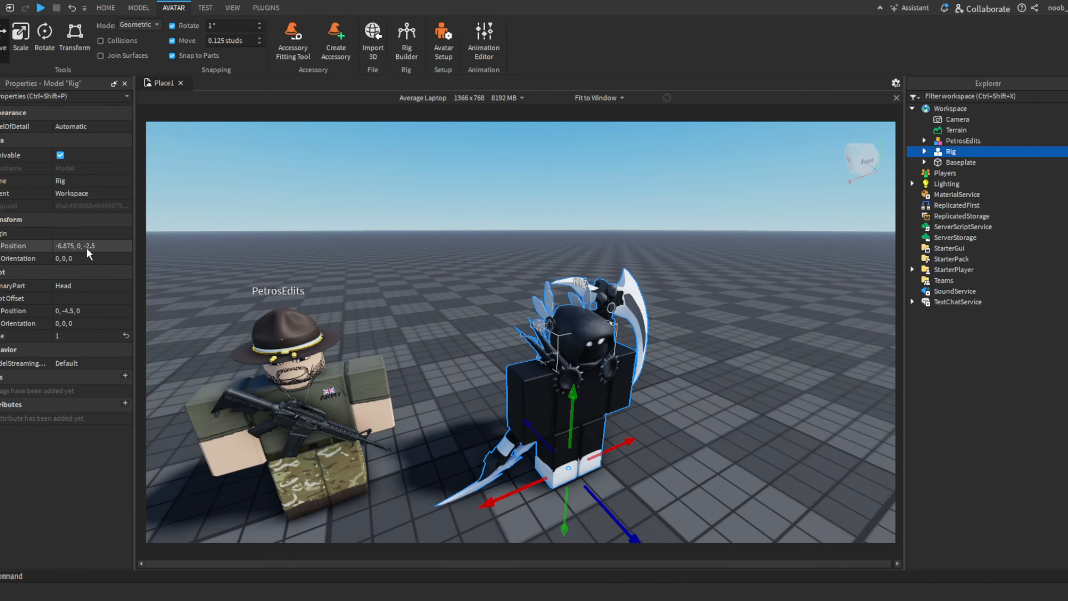
left_click(101, 244)
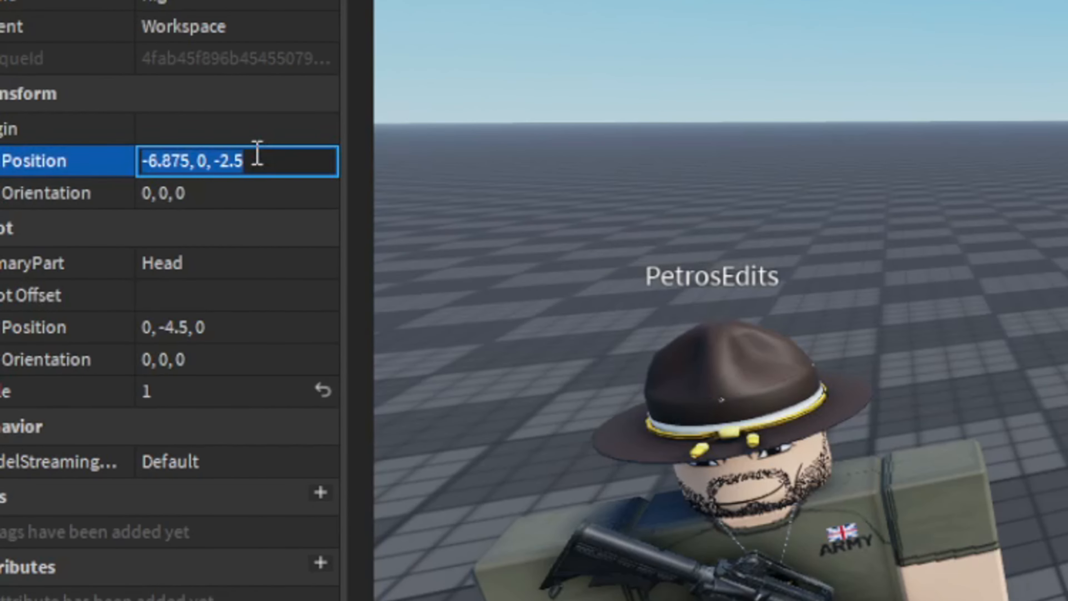
key("Left")
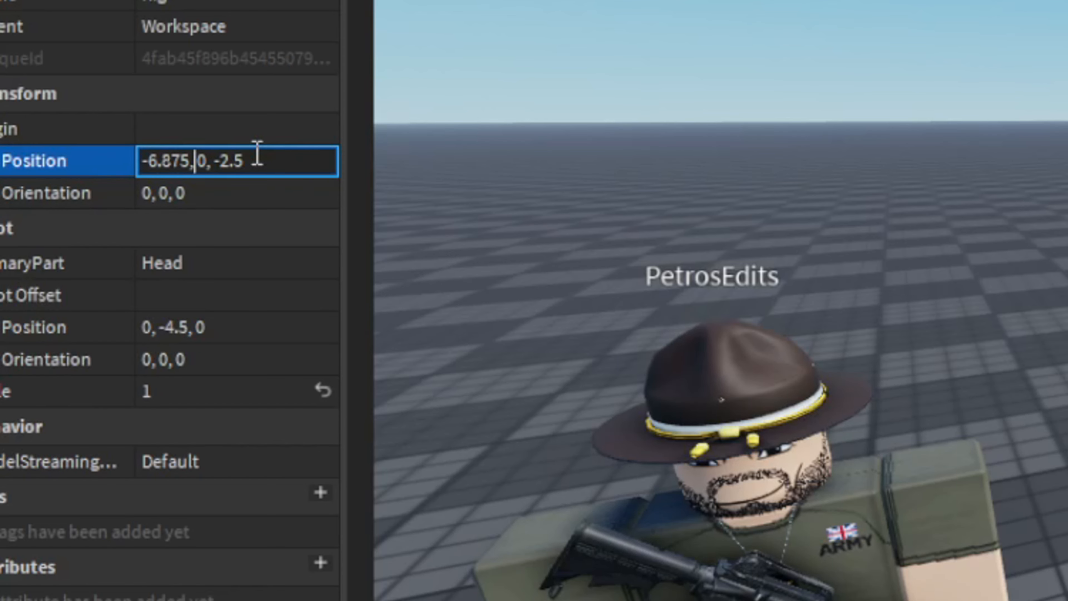
key("BackSpace")
key("BackSpace")
key("BackSpace")
key("BackSpace")
key("BackSpace")
key("BackSpace")
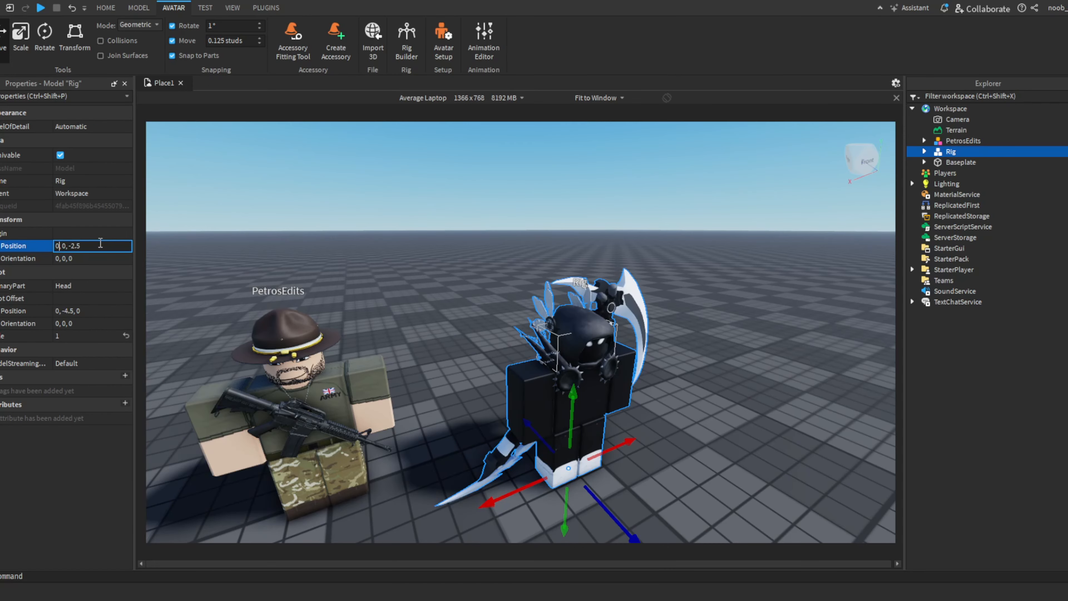
key("Return")
right_click_drag(397, 276, 391, 287)
double_click(93, 246)
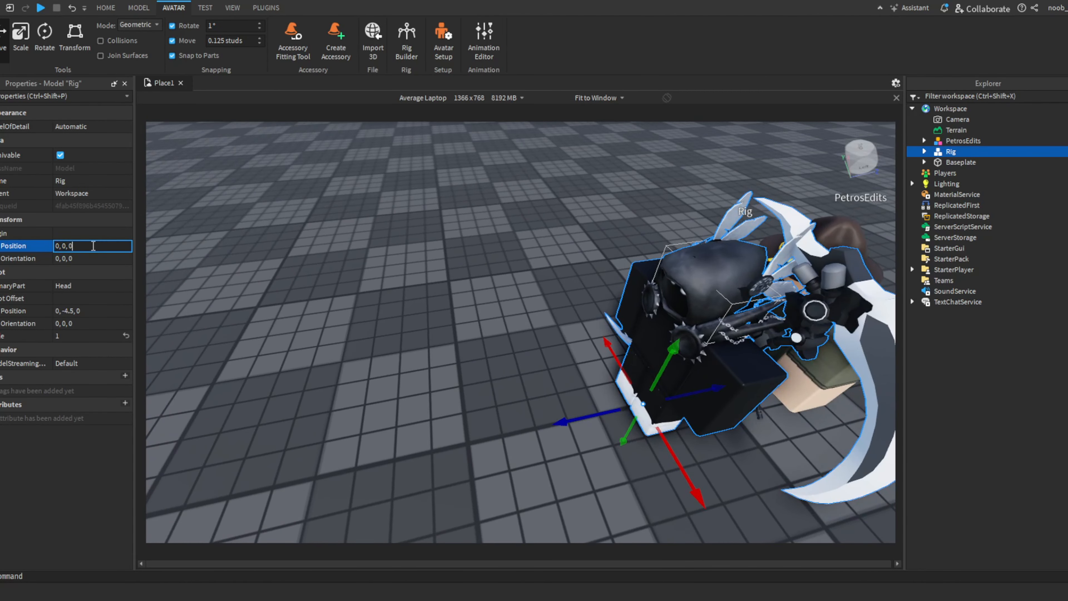
key("Return")
- Inspect the rig where it overlaps the soldier character, and delete the rig
left_click(381, 351)
right_click_drag(381, 350, 385, 353)
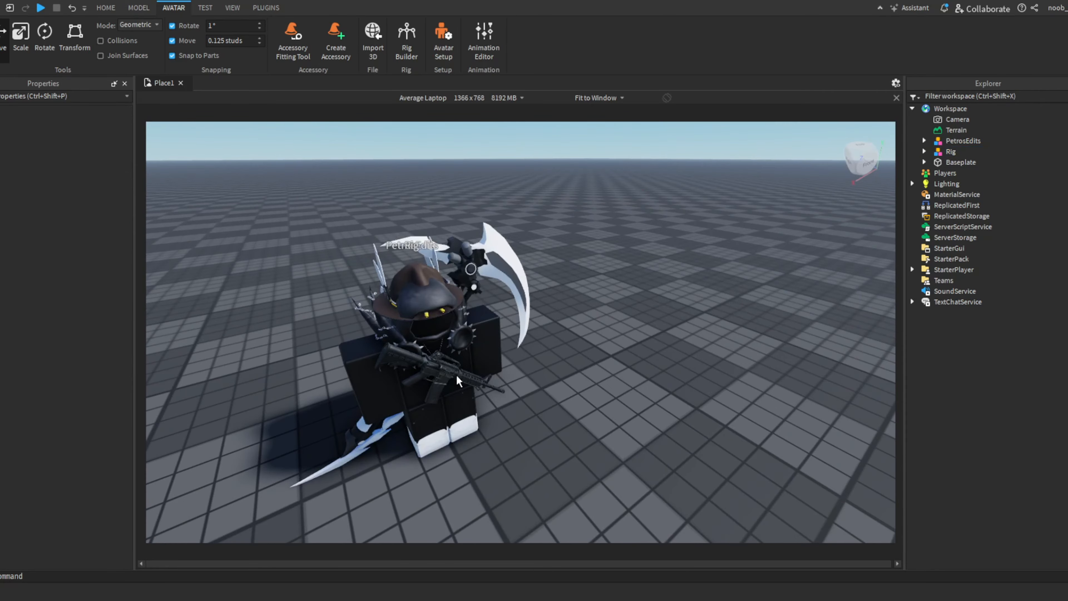
left_click(484, 335)
right_click_drag(577, 409, 660, 260)
left_click(615, 393)
left_click(951, 151)
left_click(620, 479)
key("s")
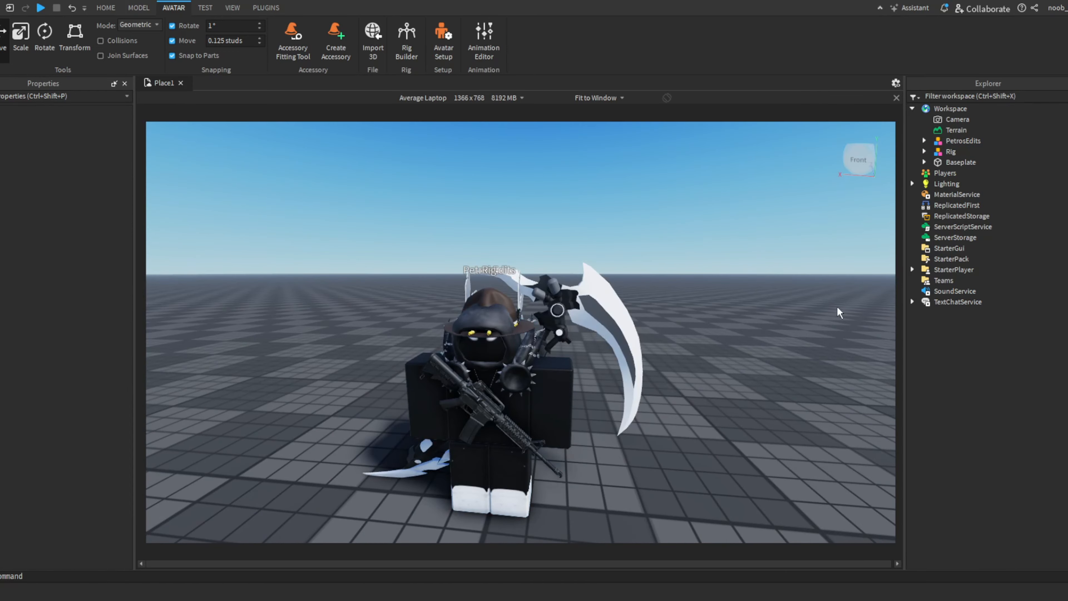
left_click(951, 152)
key("Delete")
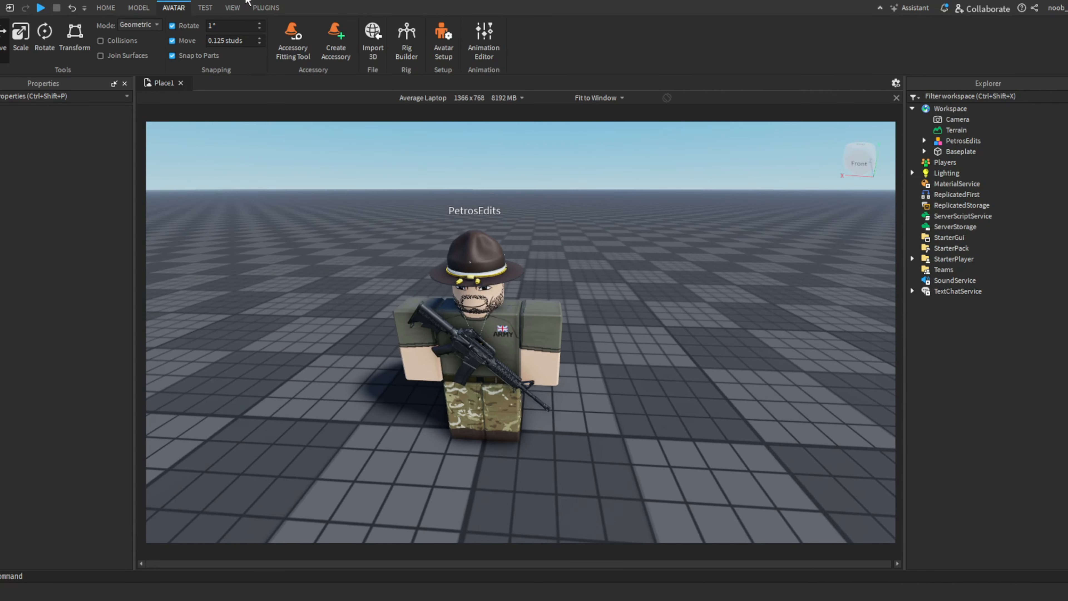
- Enter the player's username in Load Character, turn off Spawn at Origin and close the window
left_click(270, 8)
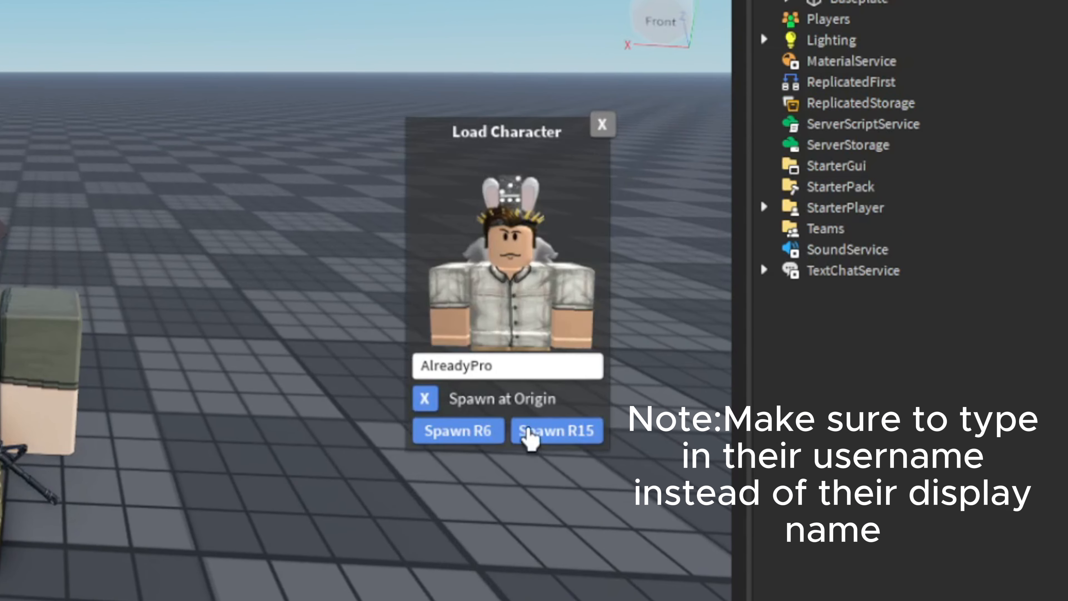
double_click(545, 365)
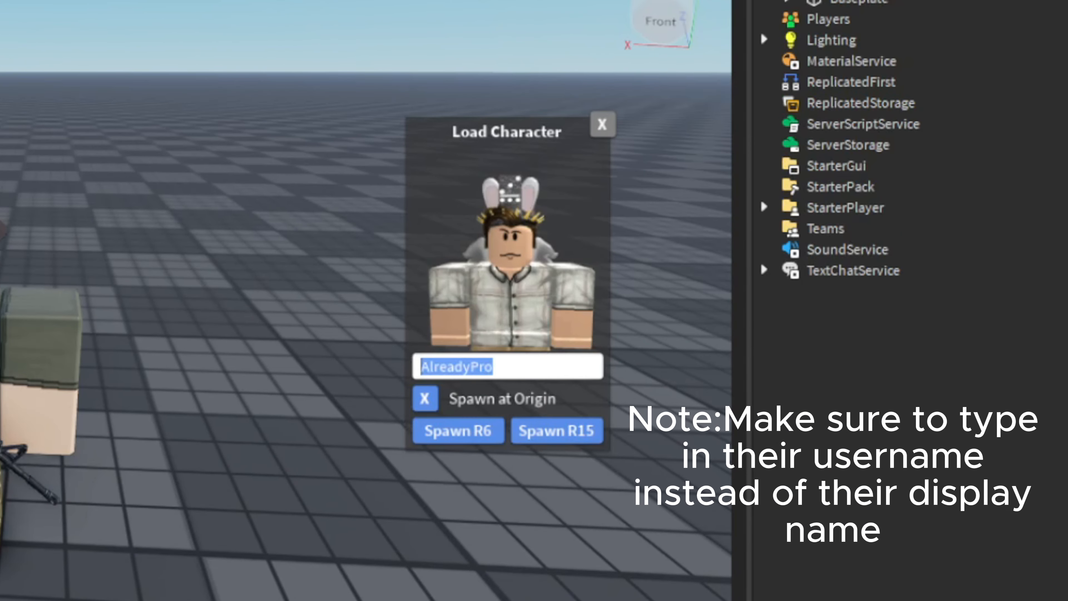
type("Petros")
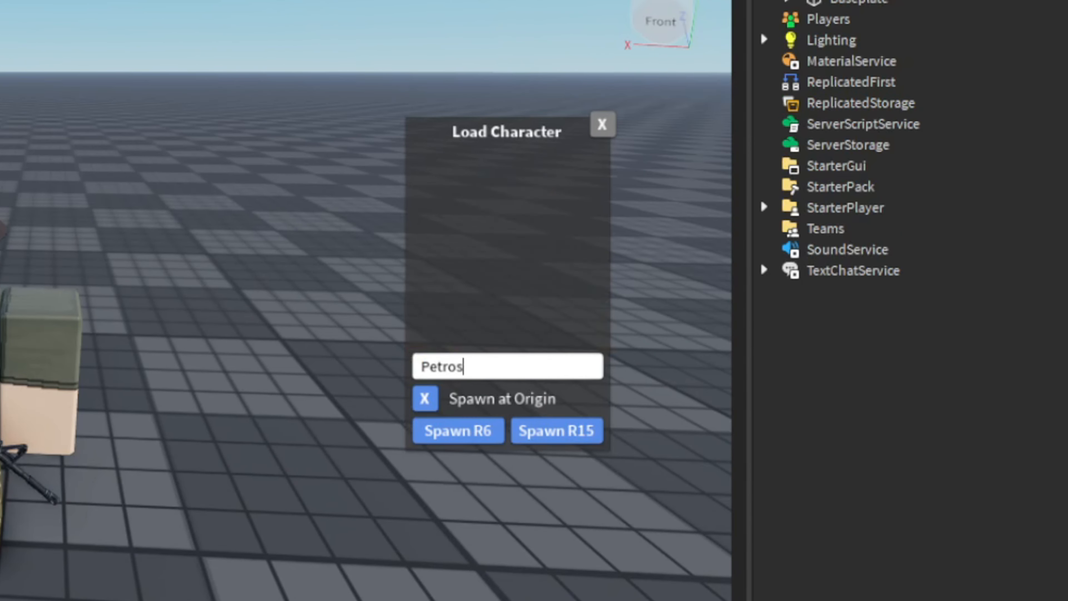
type("Edits")
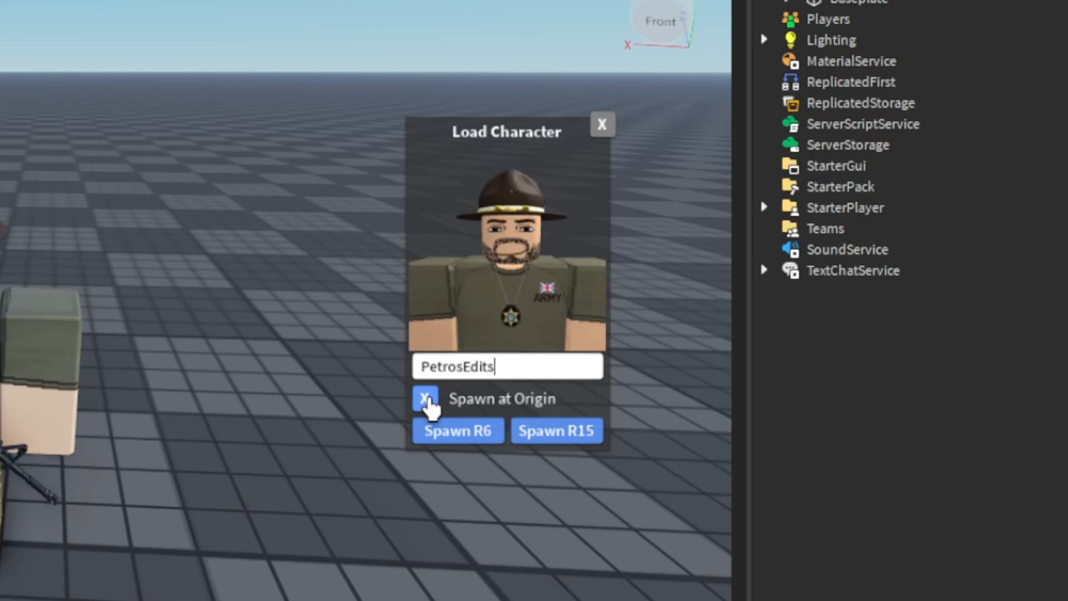
left_click(426, 397)
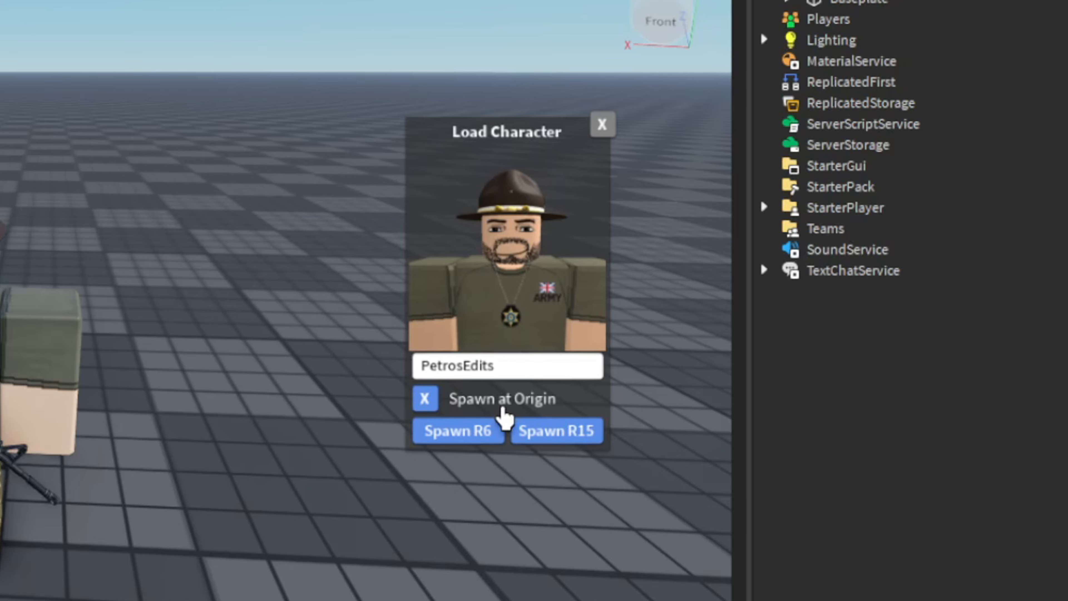
left_click(430, 400)
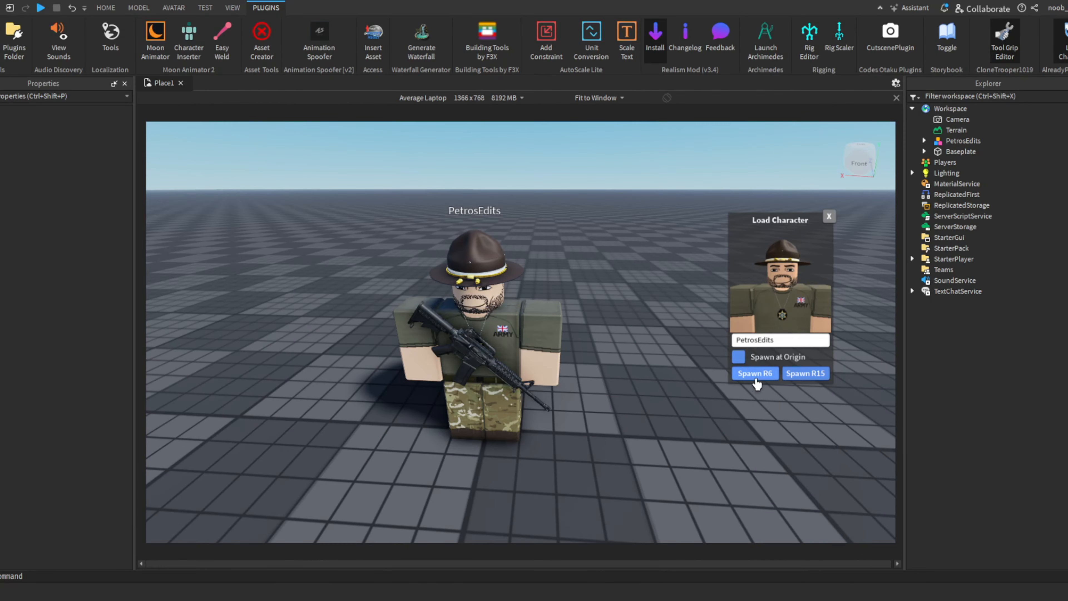
left_click(603, 124)
- Examine the soldier character from several angles and check its origin Position property
scroll(548, 434, "up", 4)
right_click_drag(547, 433, 500, 354)
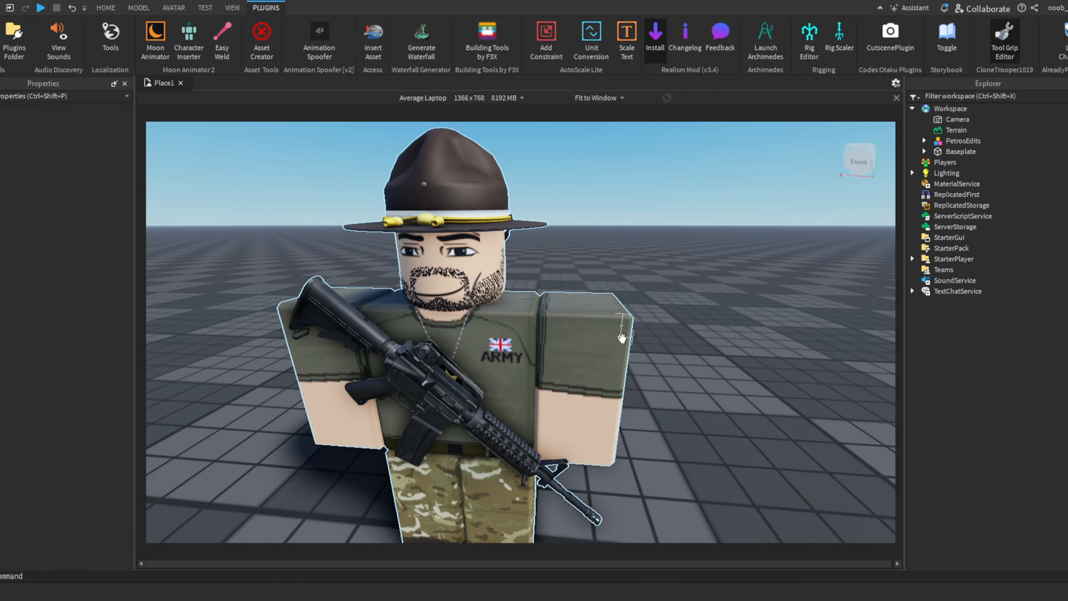
left_click(621, 331)
scroll(667, 296, "down", 5)
right_click_drag(667, 296, 671, 350)
left_click(690, 353)
scroll(669, 336, "up", 4)
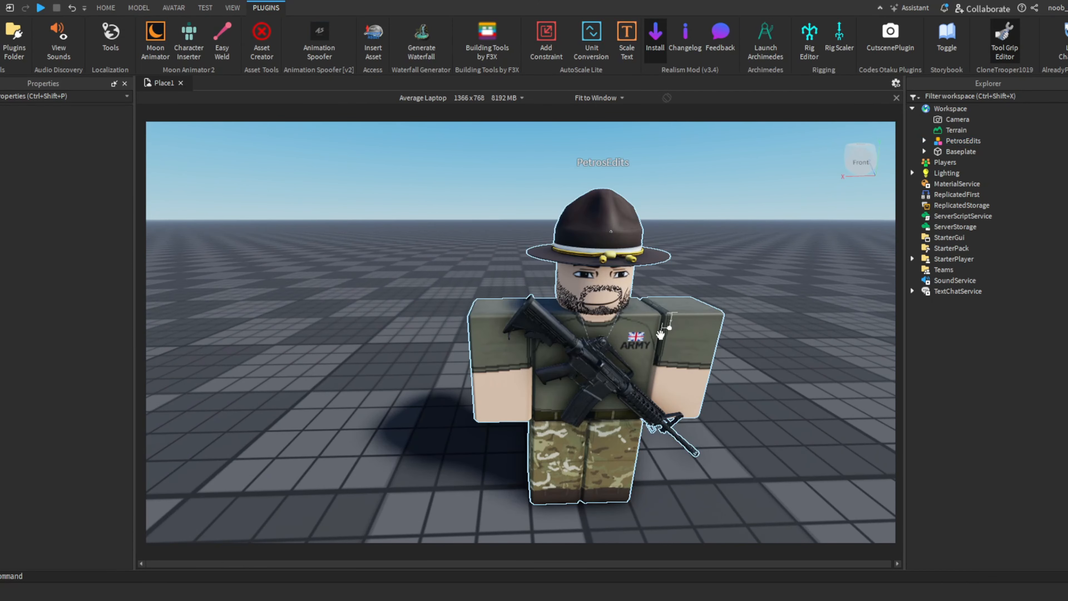
left_click(637, 356)
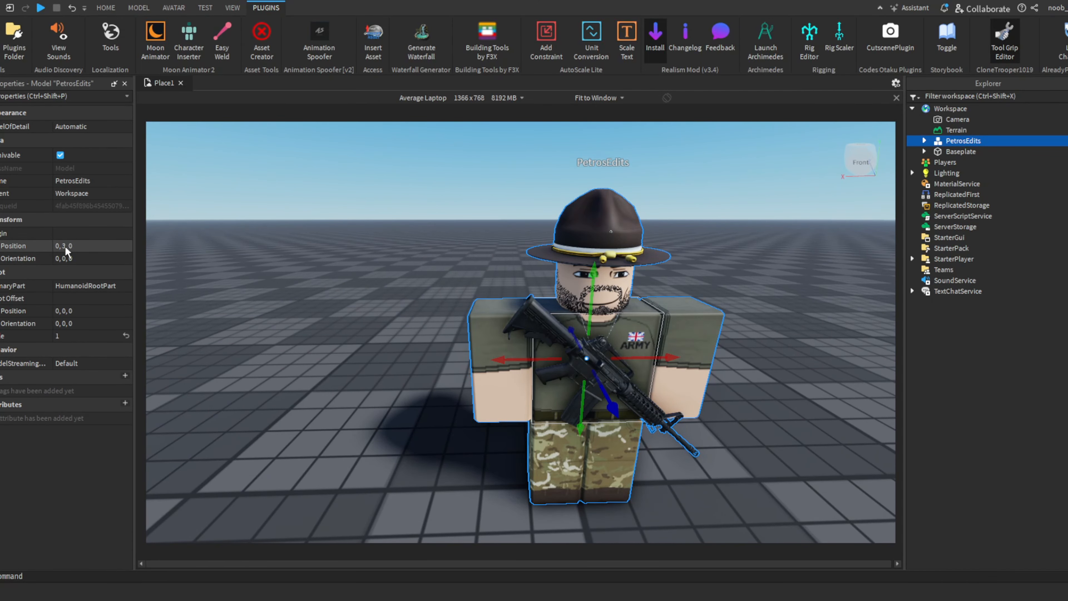
left_click(298, 285)
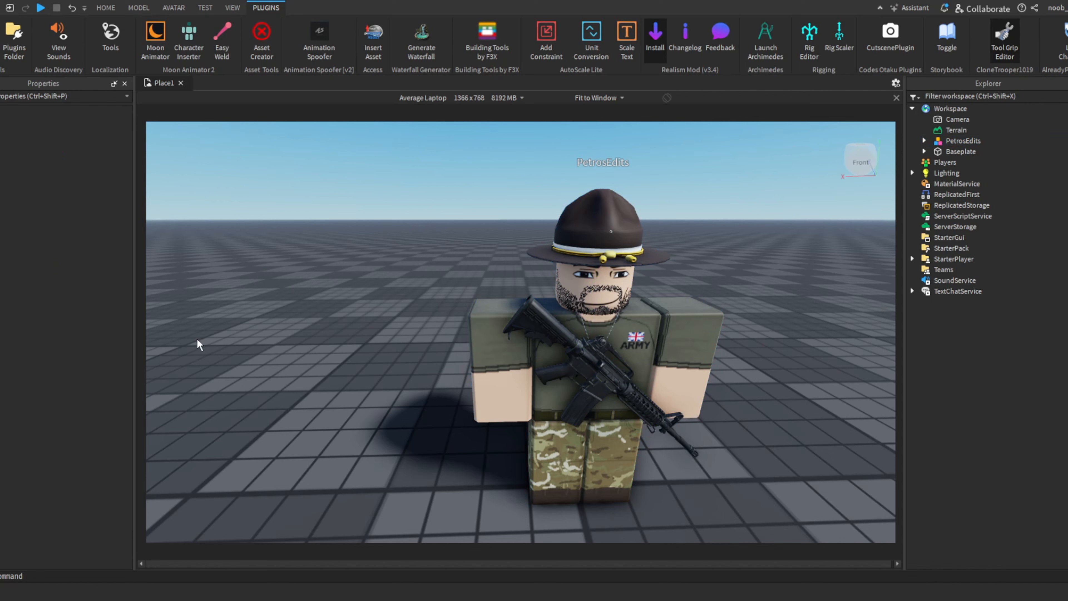
left_click(498, 414)
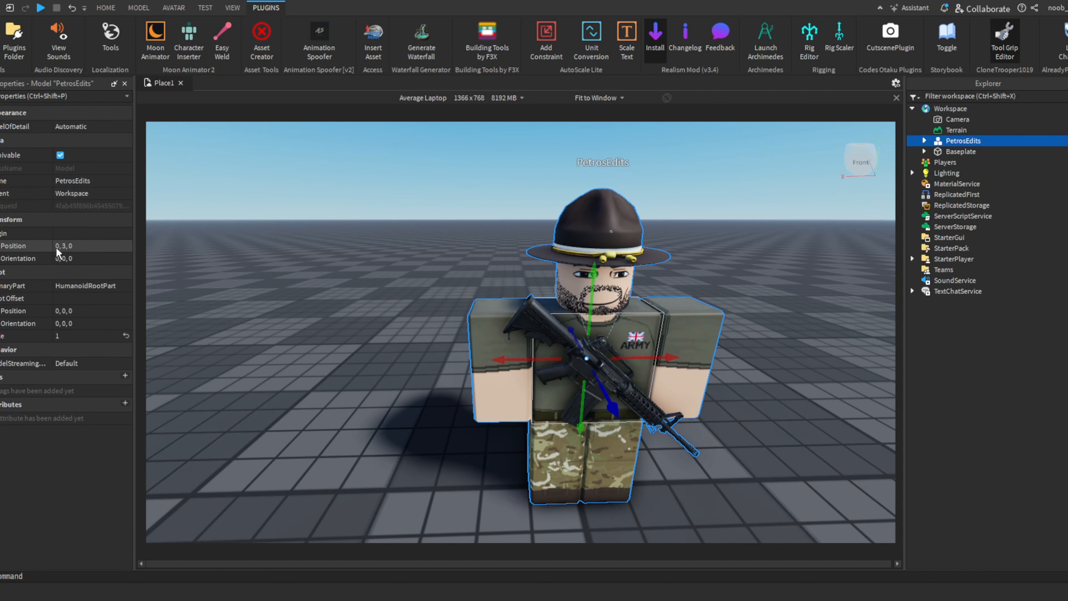
left_click(303, 327)
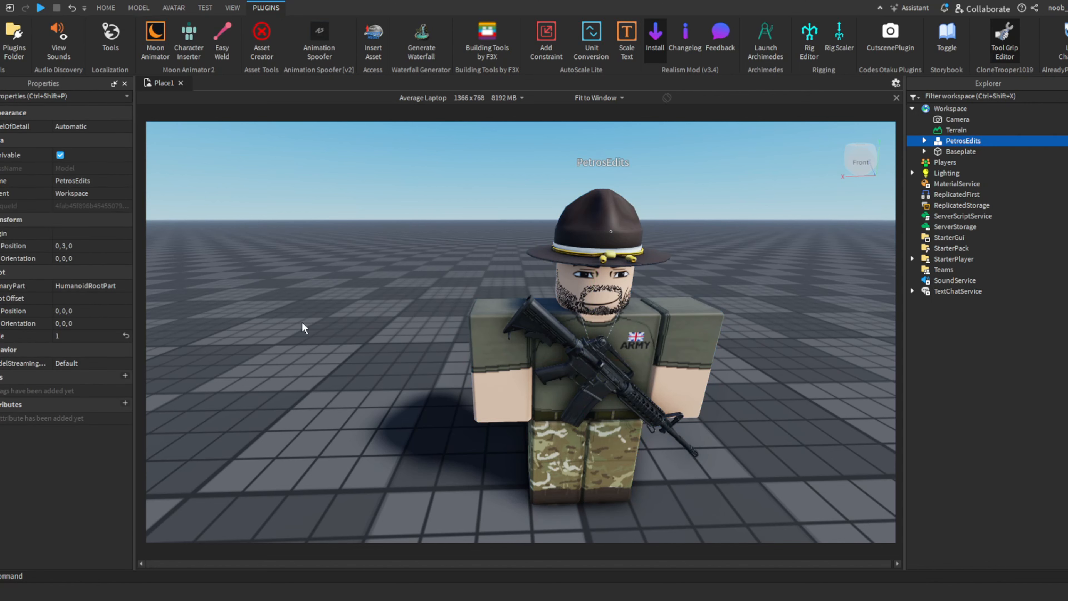
right_click_drag(563, 306, 451, 263)
left_click(498, 332)
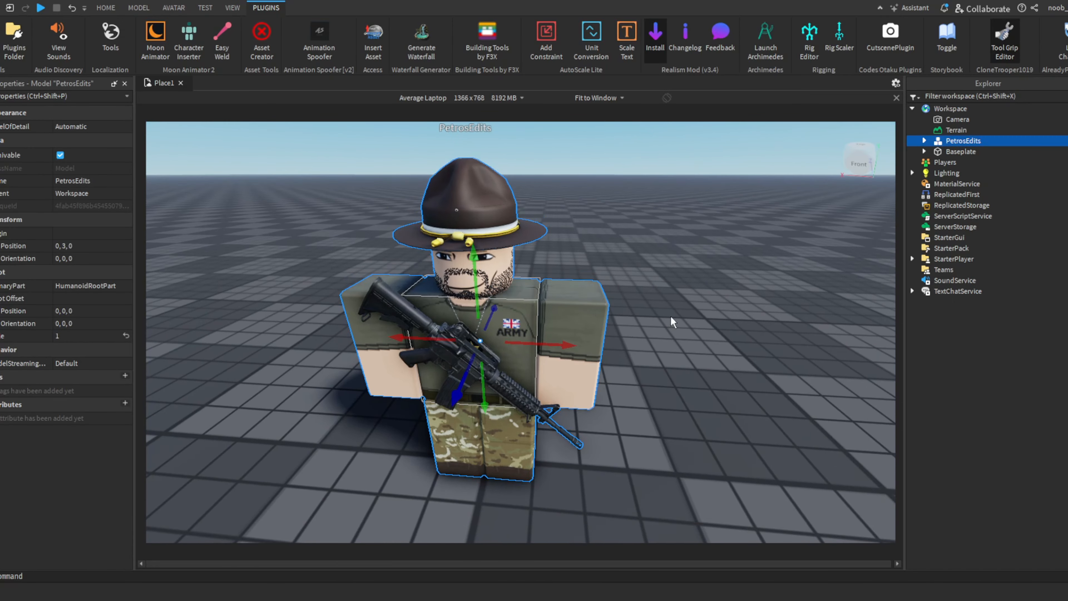
left_click(673, 323)
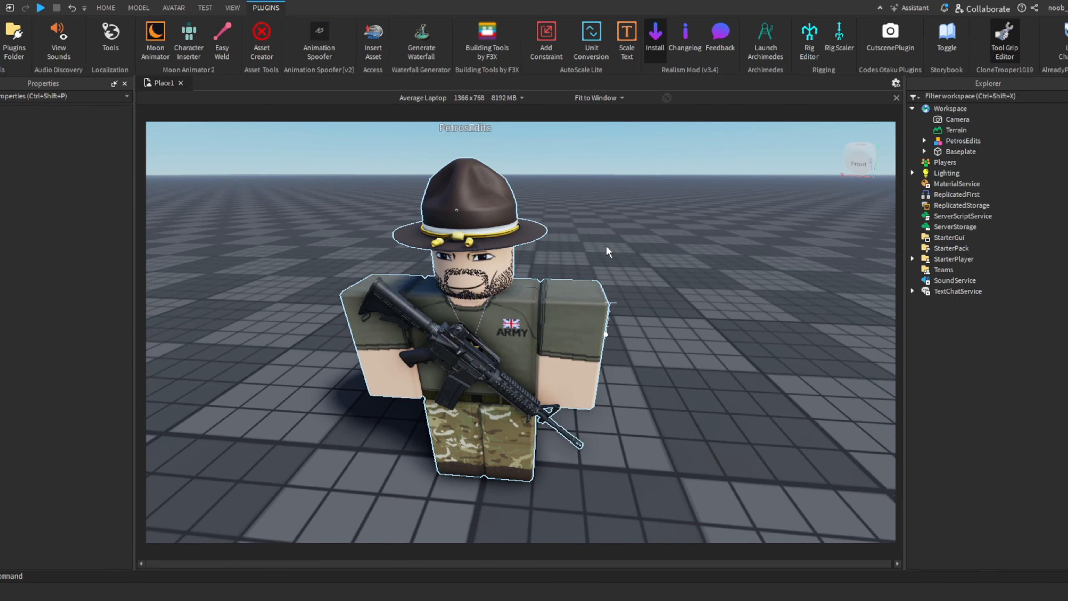
scroll(572, 247, "down", 4)
left_click(507, 308)
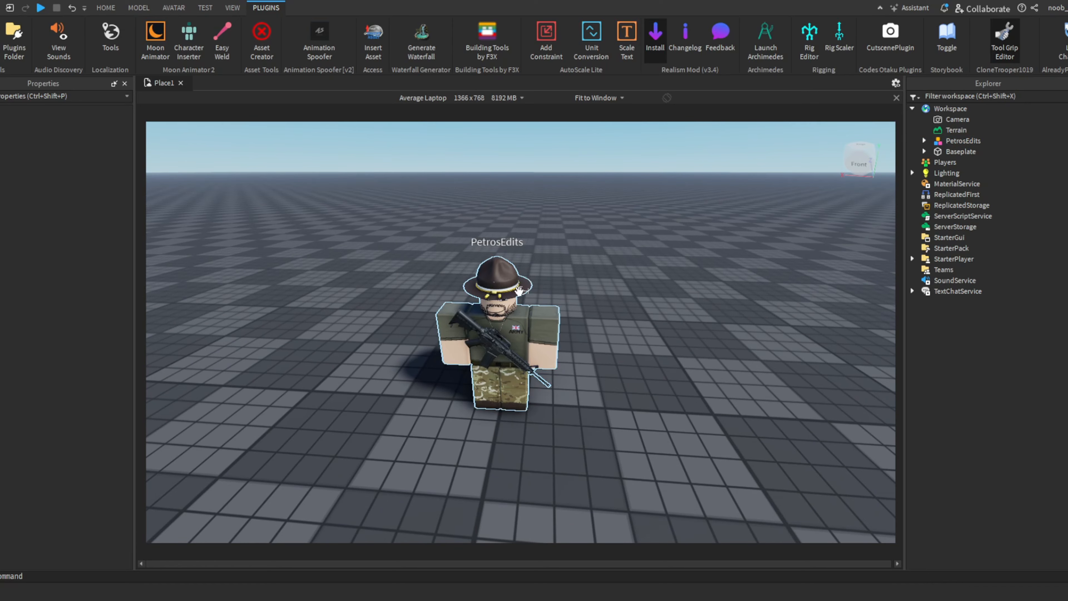
- Set the rotation snapping increment to 11.25°
scroll(509, 305, "up", 4)
left_click(138, 7)
left_click(221, 26)
type("11")
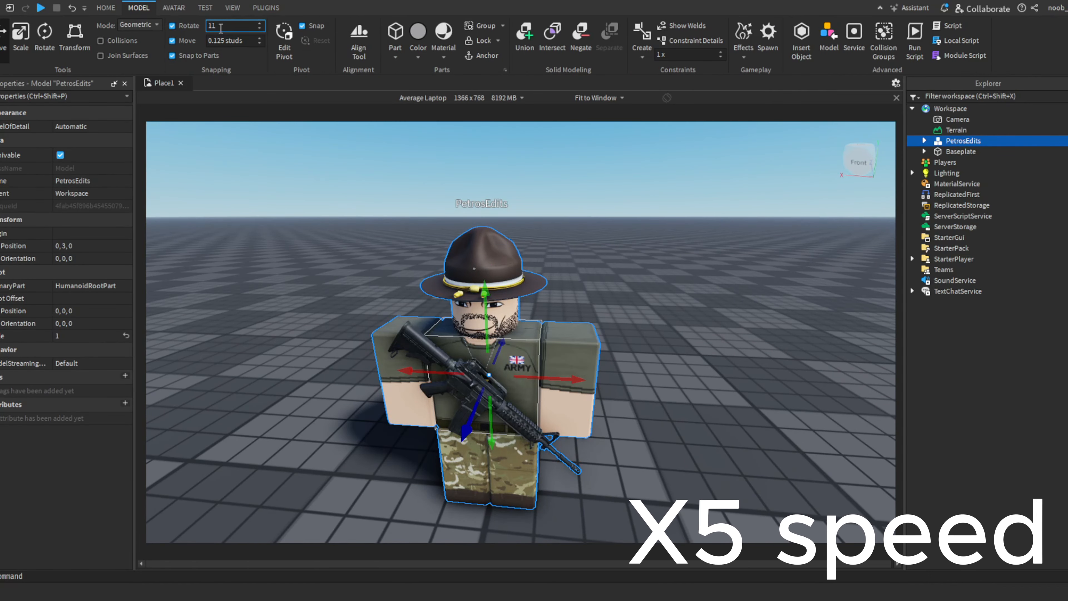
left_click(631, 320)
- Rotate the whole soldier character 22.5° about its vertical axis
right_click_drag(589, 295, 589, 332)
left_click(498, 363)
key("ctrl+4")
left_click_drag(490, 366, 514, 359)
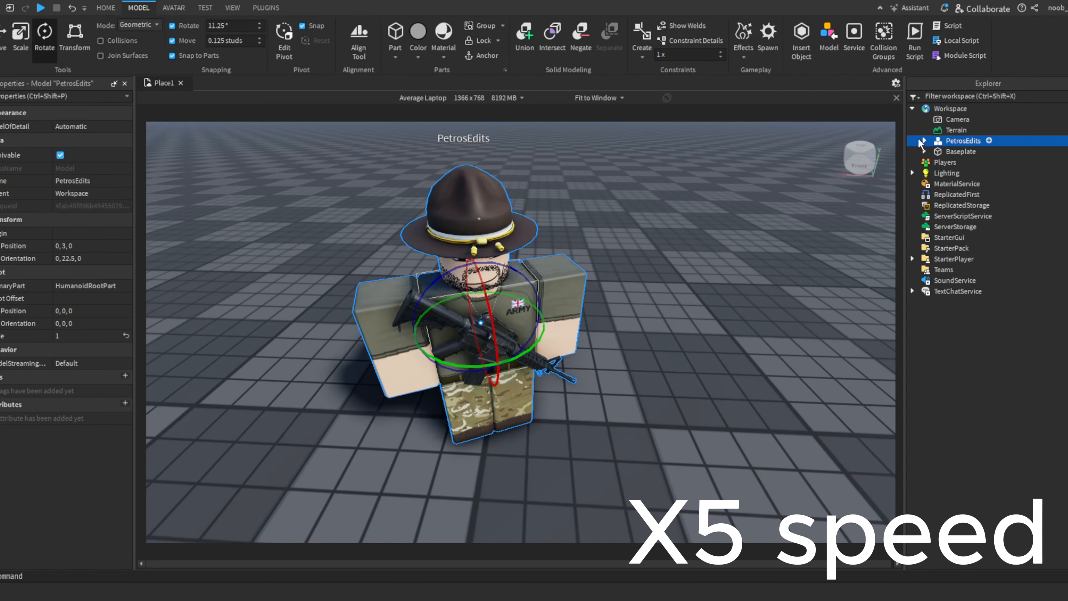
- Expand the character model and turn the head sideways together with the Stubble Beard, BrownTrooperScala and the neck accessory
left_click(924, 141)
left_click(966, 226)
left_click(966, 216, "ctrl")
left_click(965, 195, "ctrl")
left_click(966, 183, "ctrl")
left_click_drag(490, 292, 504, 290)
left_click(557, 320)
right_click_drag(589, 389, 589, 349)
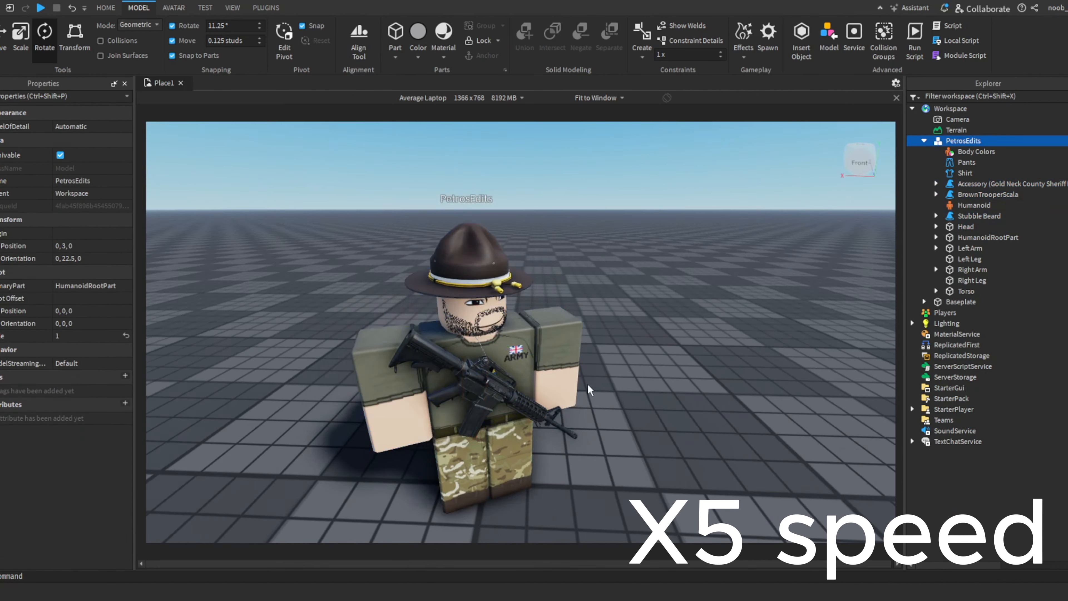
- Try to pose the character's limbs by selecting and rotating individual body parts of the model
left_click(597, 389)
left_click(970, 248)
left_click(988, 237)
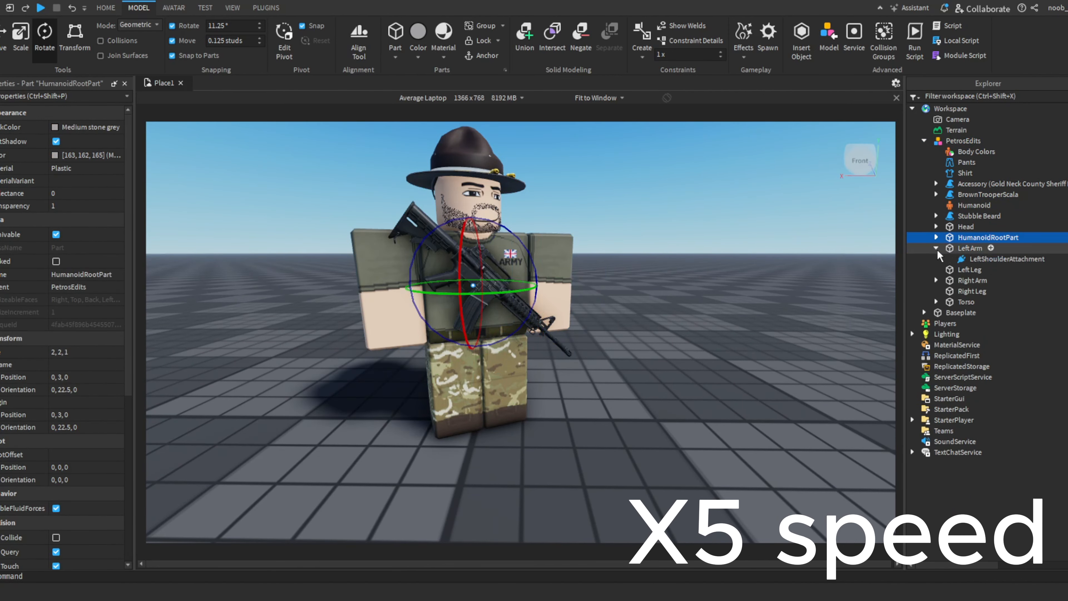
left_click(960, 269)
left_click(960, 280)
left_click_drag(505, 399, 484, 406)
left_click(408, 377)
scroll(542, 378, "down", 5)
left_click(543, 415)
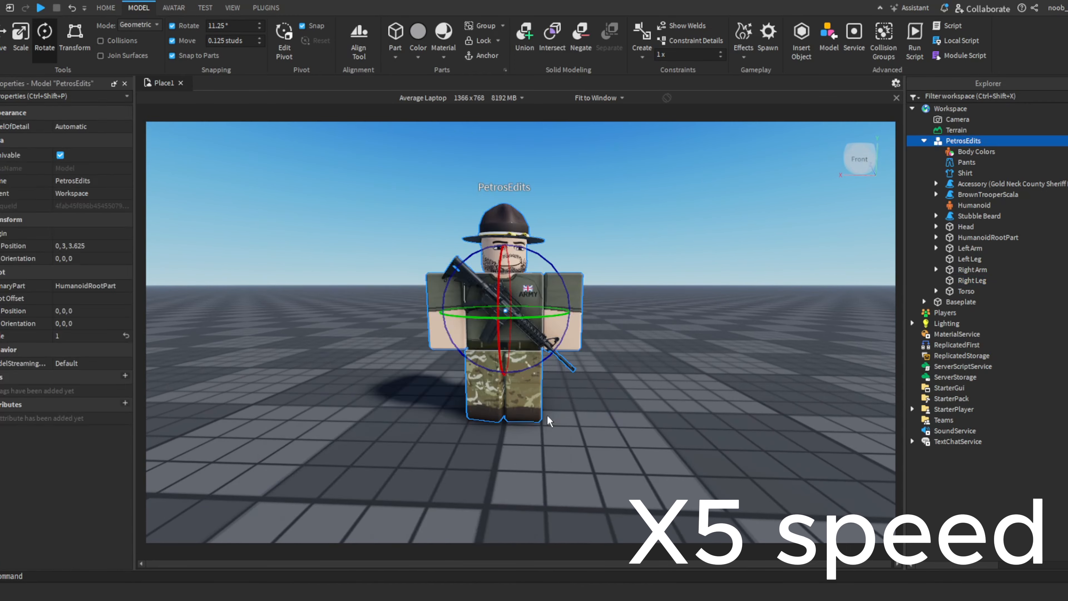
- Rotate the character's Right Arm up and inward toward the chest, to an orientation of about -20.7, 171, 114
left_click(634, 365)
scroll(635, 364, "up", 5)
left_click(589, 358)
left_click(961, 248)
left_click(955, 280)
left_click(957, 270)
right_click_drag(542, 328, 589, 332)
scroll(526, 332, "down", 3)
left_click_drag(530, 322, 455, 412)
right_click_drag(487, 399, 487, 399)
key("w")
key("d")
left_click_drag(540, 303, 592, 373)
- Move the Right Arm up 1.375 studs and 0.25 studs sideways toward the head
left_click(4, 38)
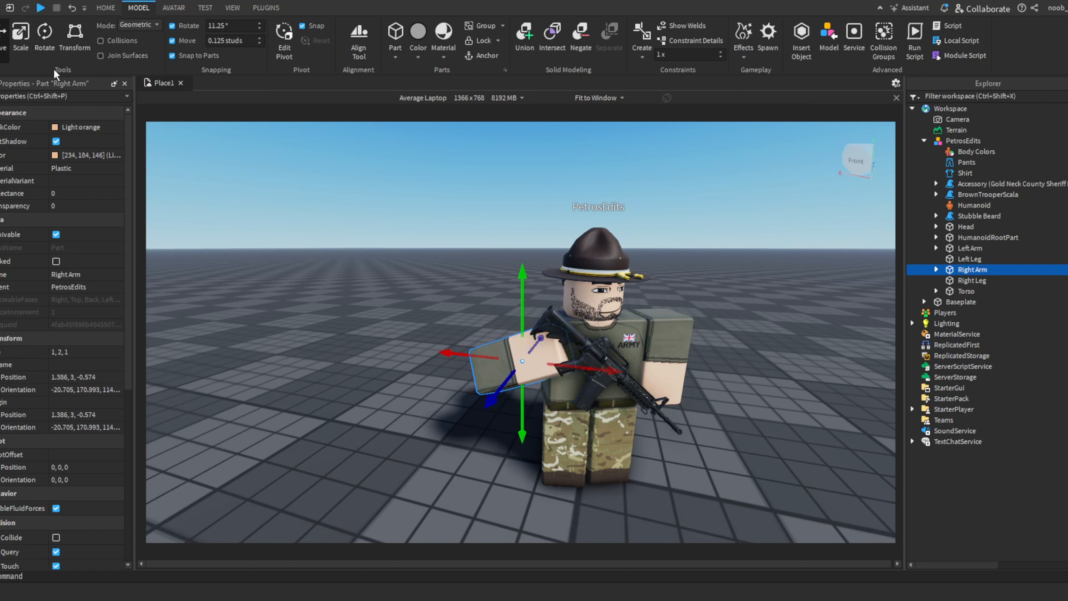
left_click_drag(522, 307, 522, 241)
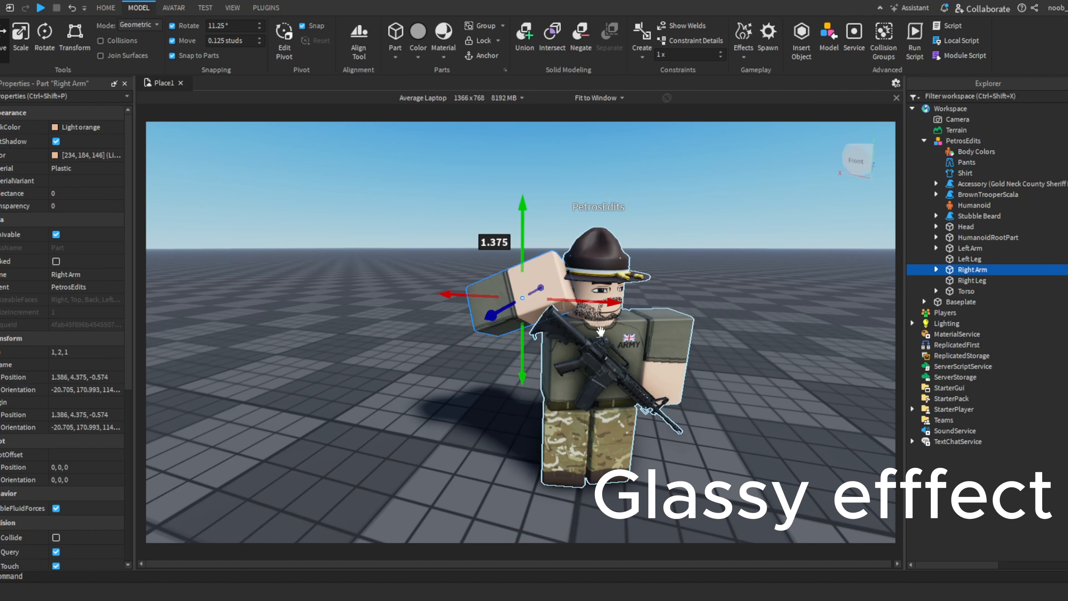
left_click_drag(598, 305, 610, 306)
key("d")
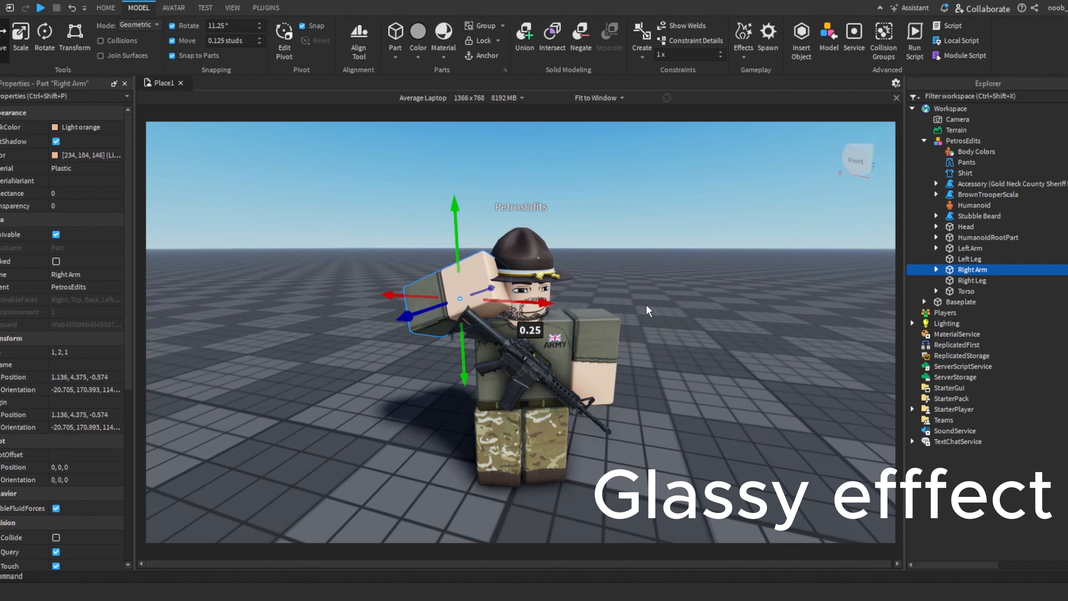
- Inspect the character's raised-arm pose close up and from the front at full height
right_click_drag(647, 309, 647, 310)
key("w")
left_click_drag(452, 310, 437, 311)
left_click_drag(363, 269, 362, 245)
left_click_drag(425, 286, 429, 290)
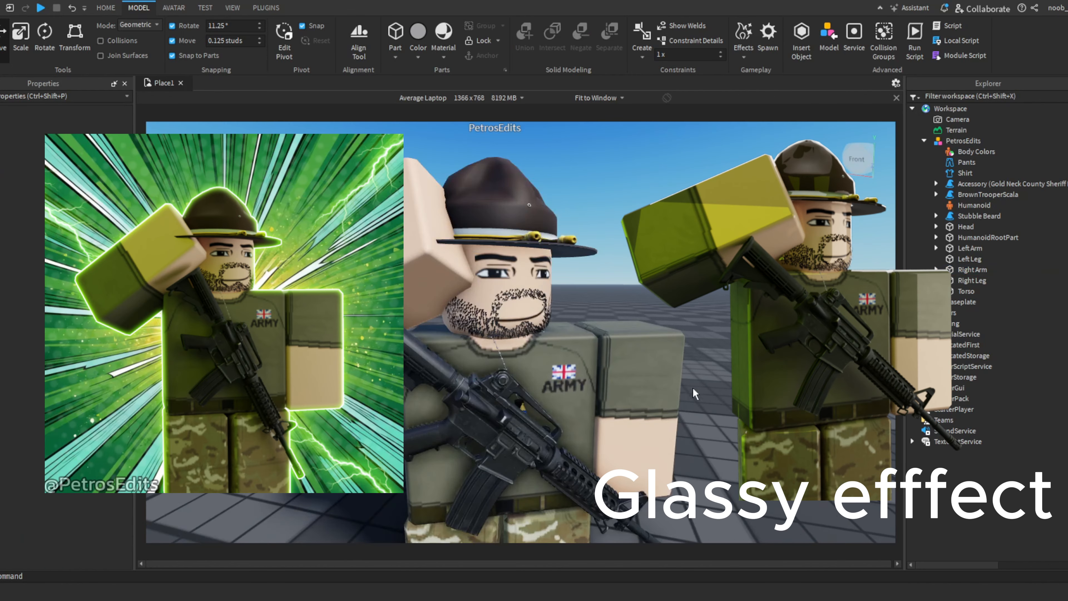
scroll(710, 431, "down", 4)
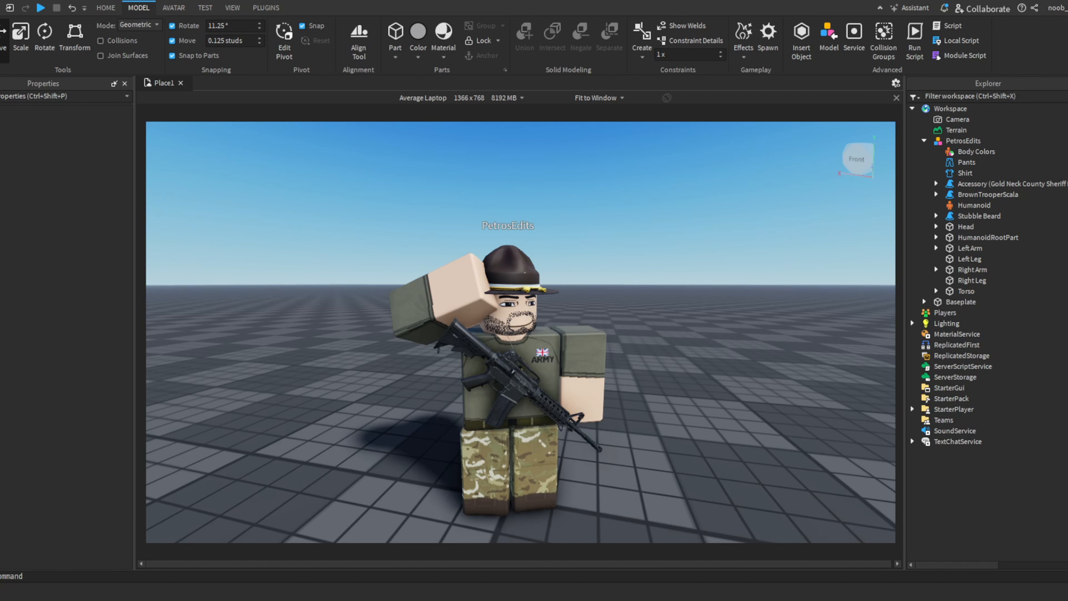
right_click_drag(693, 423, 697, 421)
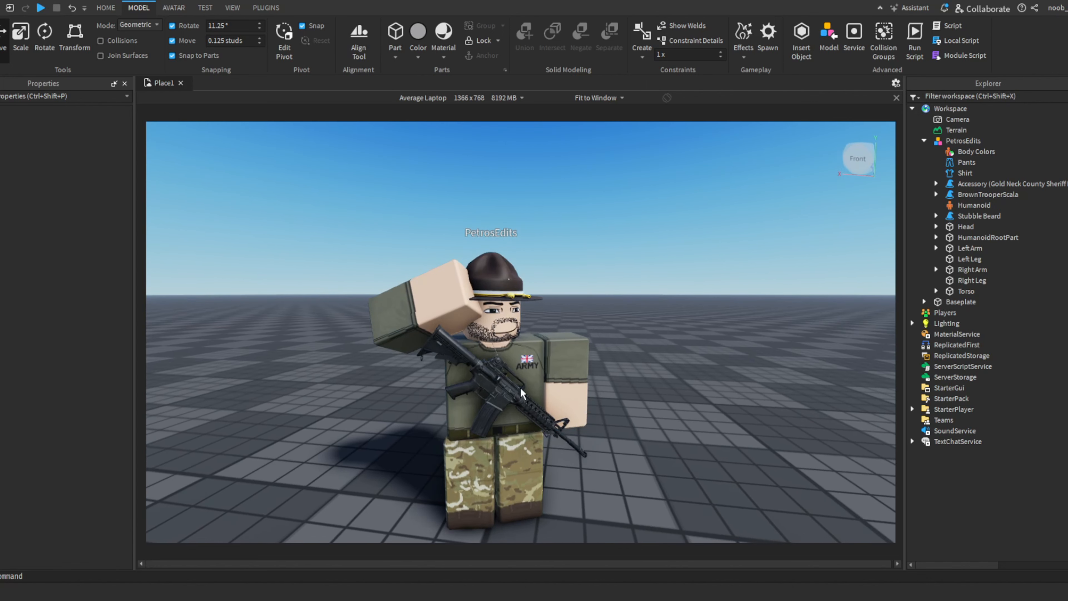
- Go through the HumanoidRootPart, Left Arm and Right Arm parts and check the character's pose from further angles
left_click(980, 237)
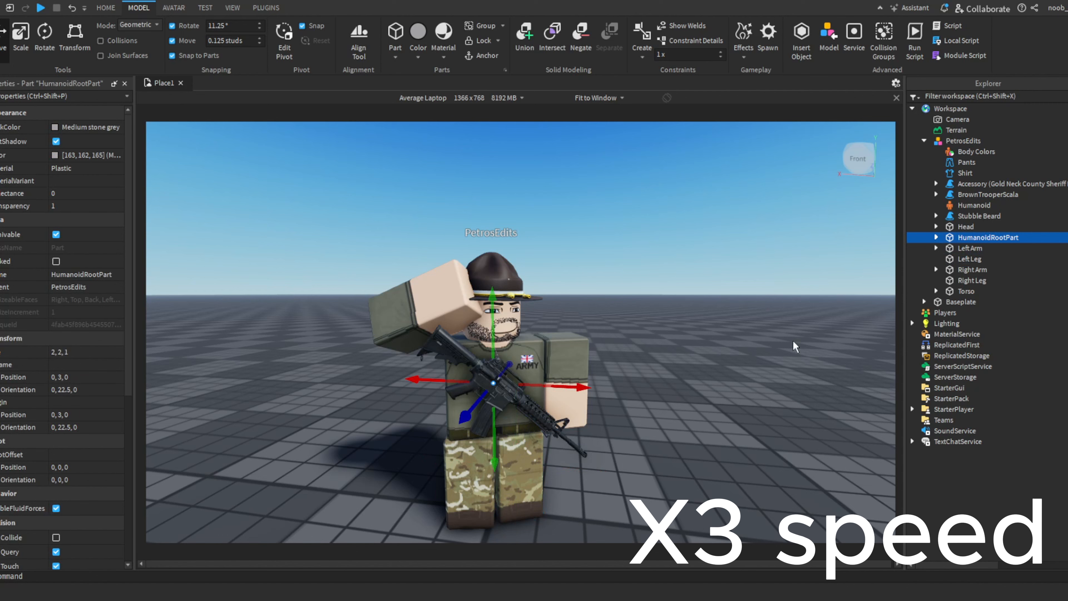
left_click(960, 248)
left_click(961, 270)
left_click_drag(436, 383, 436, 392)
left_click(623, 341)
scroll(626, 376, "up", 2)
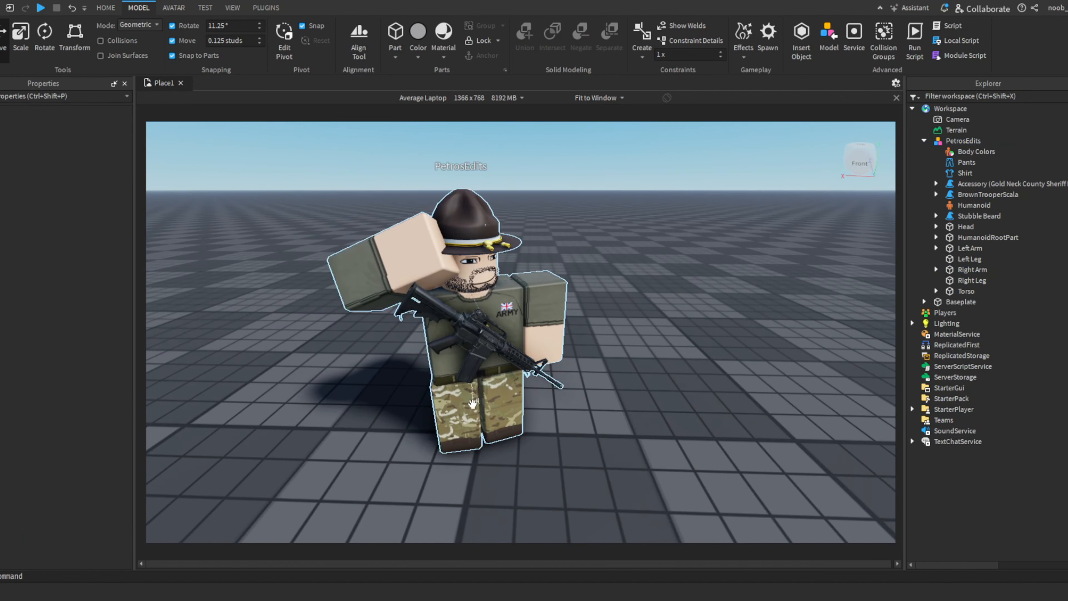
scroll(719, 400, "up", 3)
right_click_drag(718, 399, 711, 399)
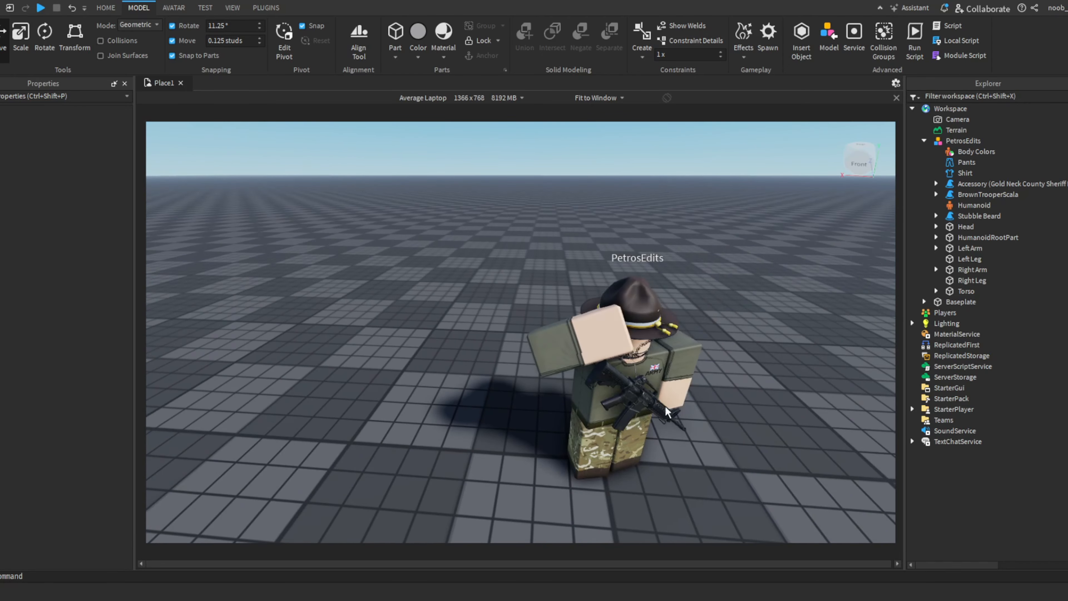
- Select the whole character model and collapse its parts in the Workspace hierarchy
left_click(591, 397)
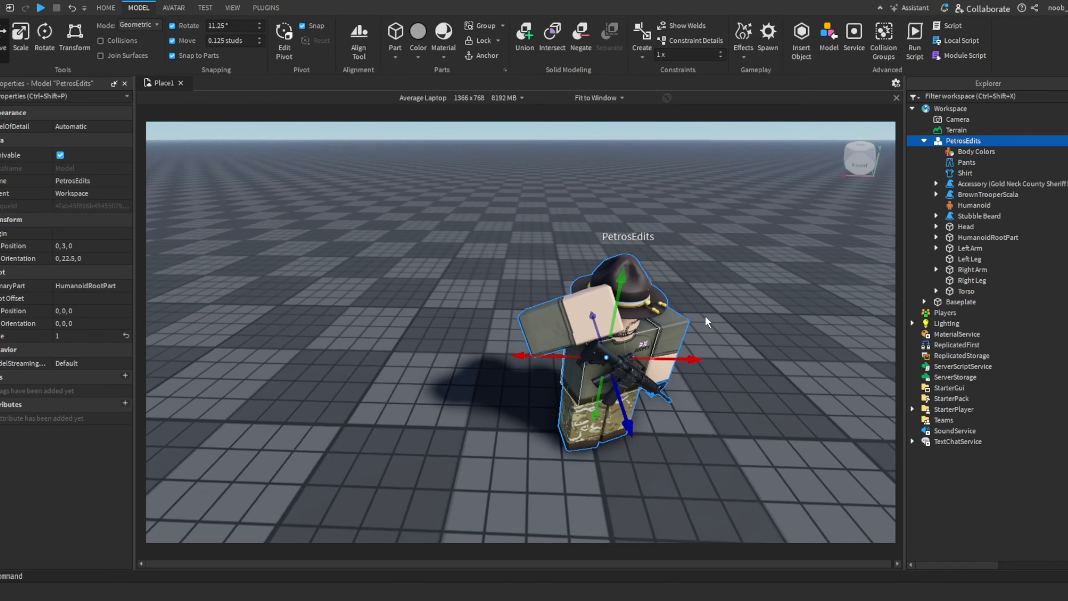
left_click(924, 141)
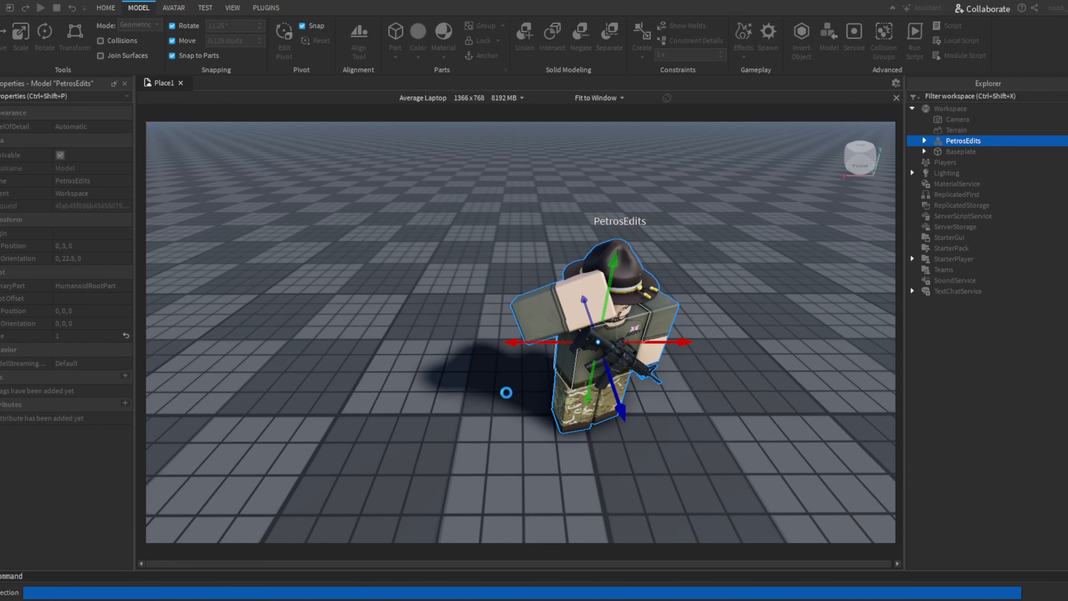
right_click_drag(458, 428, 458, 428)
left_click(458, 428)
right_click_drag(692, 418, 692, 417)
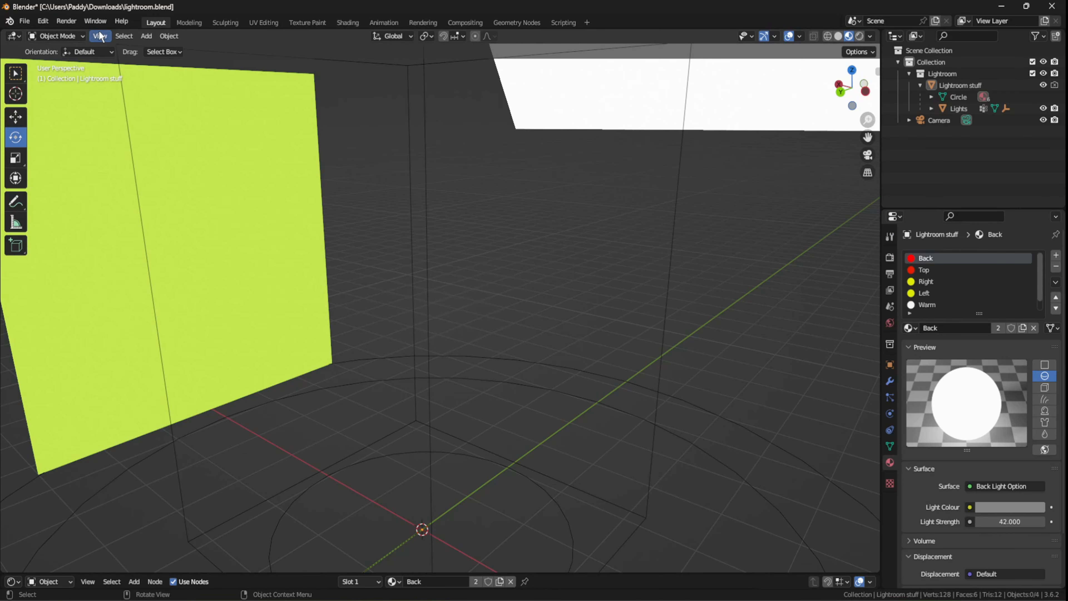
left_click(100, 36)
right_click(543, 328)
right_click(517, 275)
left_click_drag(580, 270, 357, 317)
left_click(601, 253)
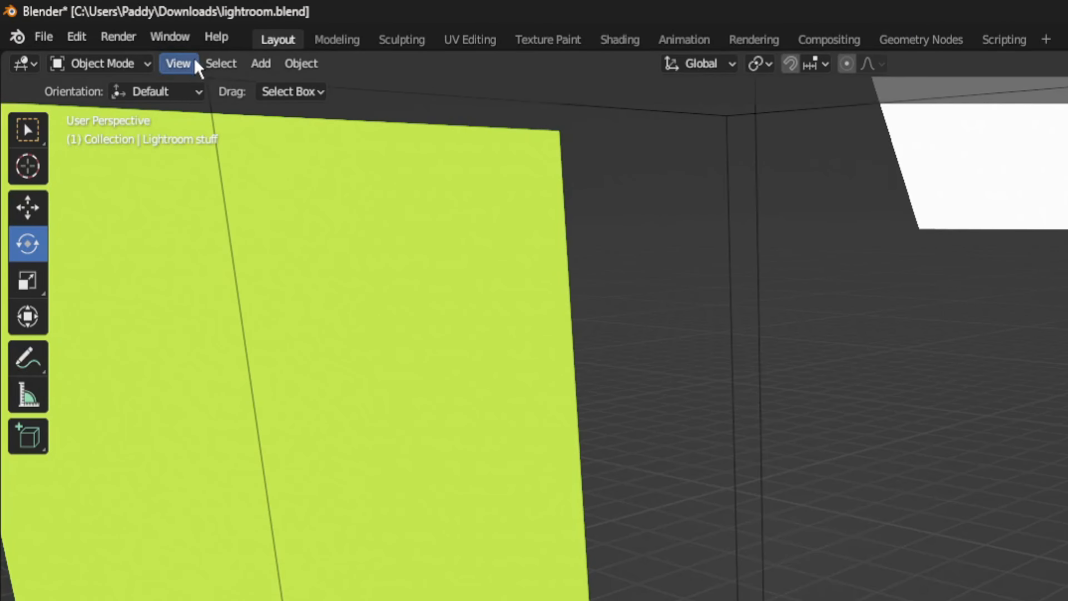
- Explore the lightroom.blend scene in Blender with Walk Navigation, viewing the coloured light panels and the camera from several sides
left_click(99, 36)
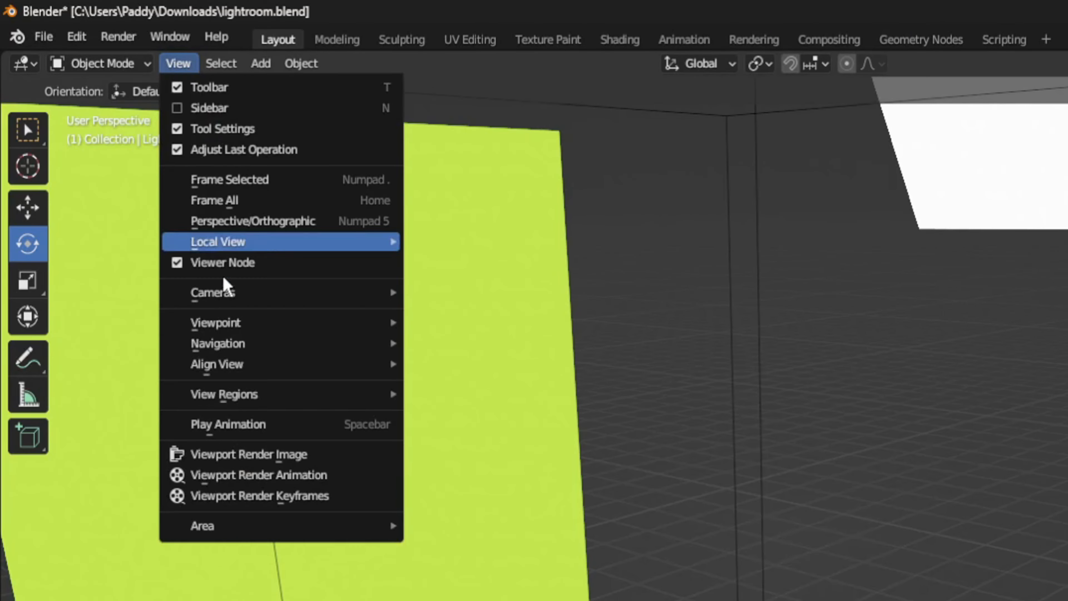
mouse_move(219, 343)
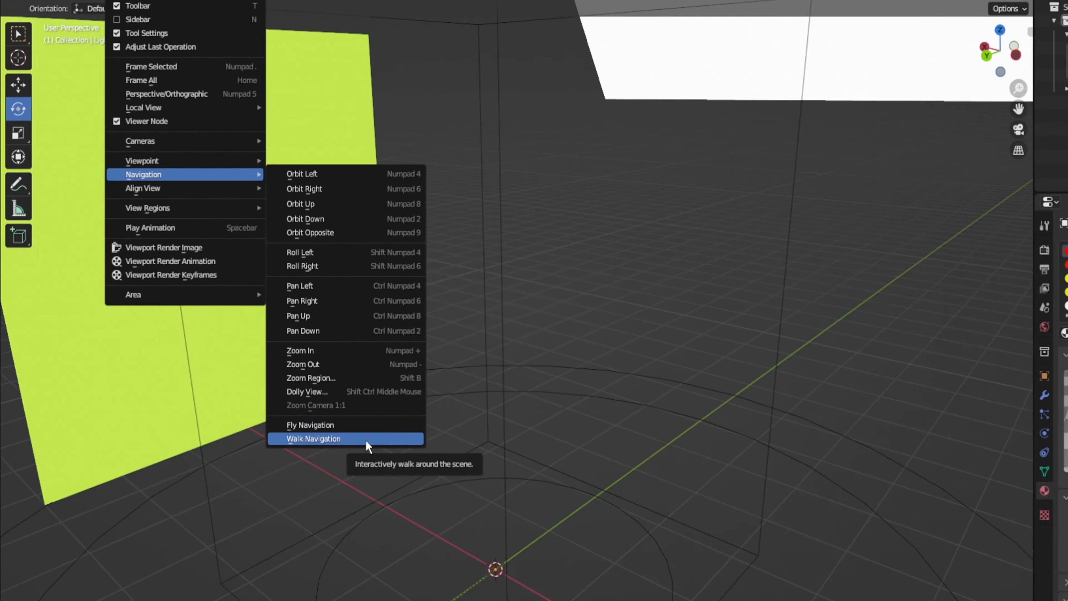
left_click(557, 515)
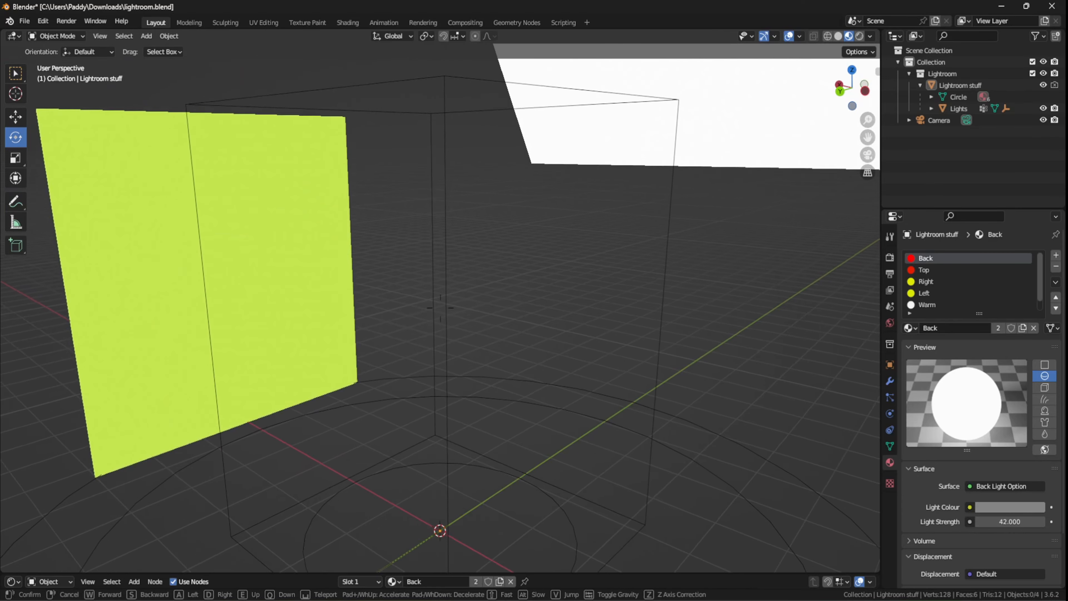
key("s")
key("a")
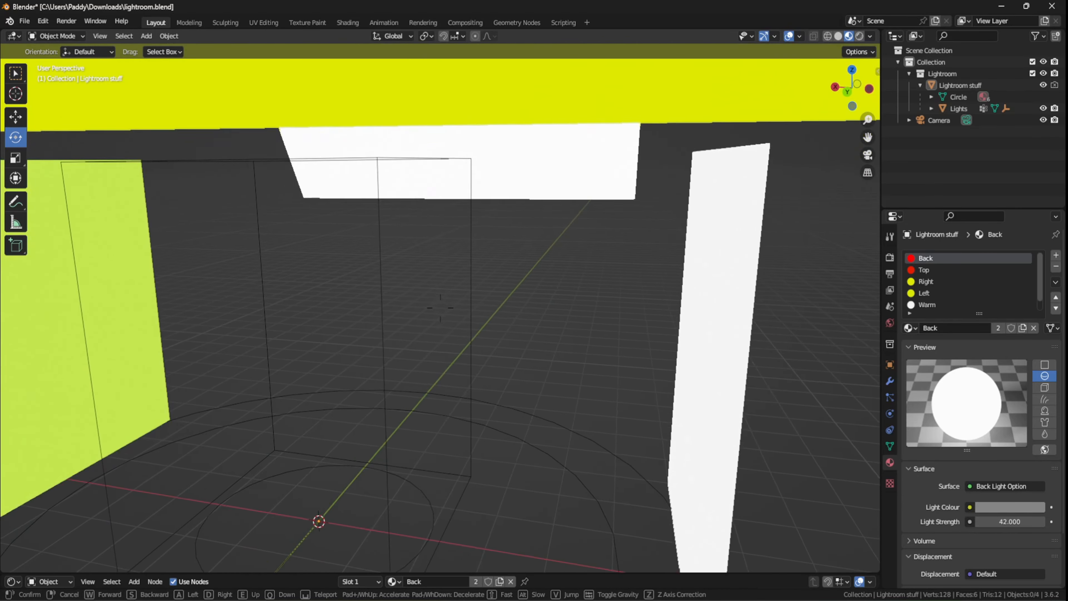
key("a")
key("s")
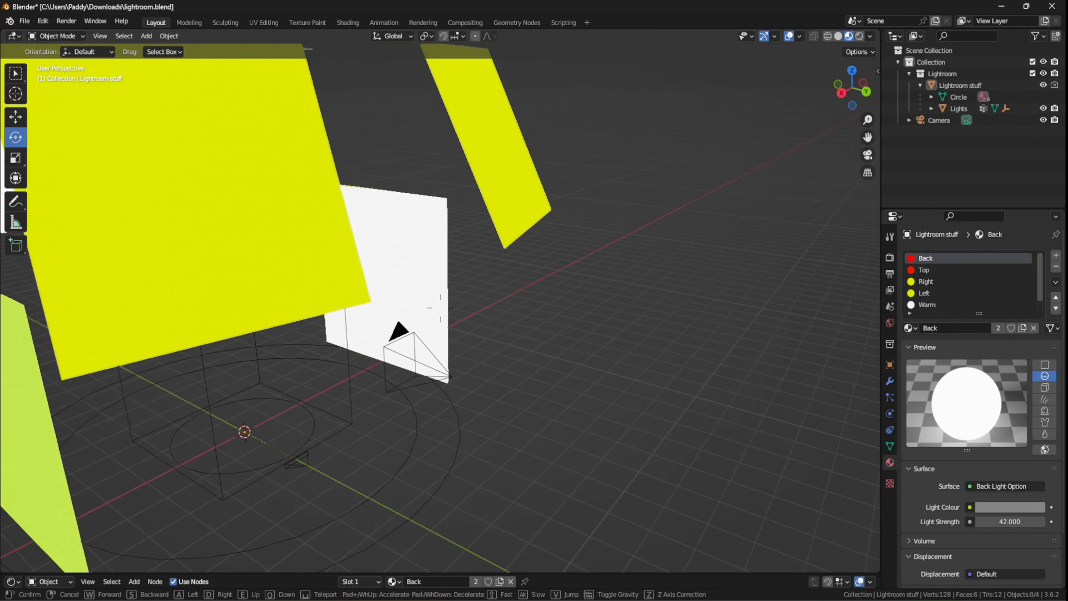
key("d")
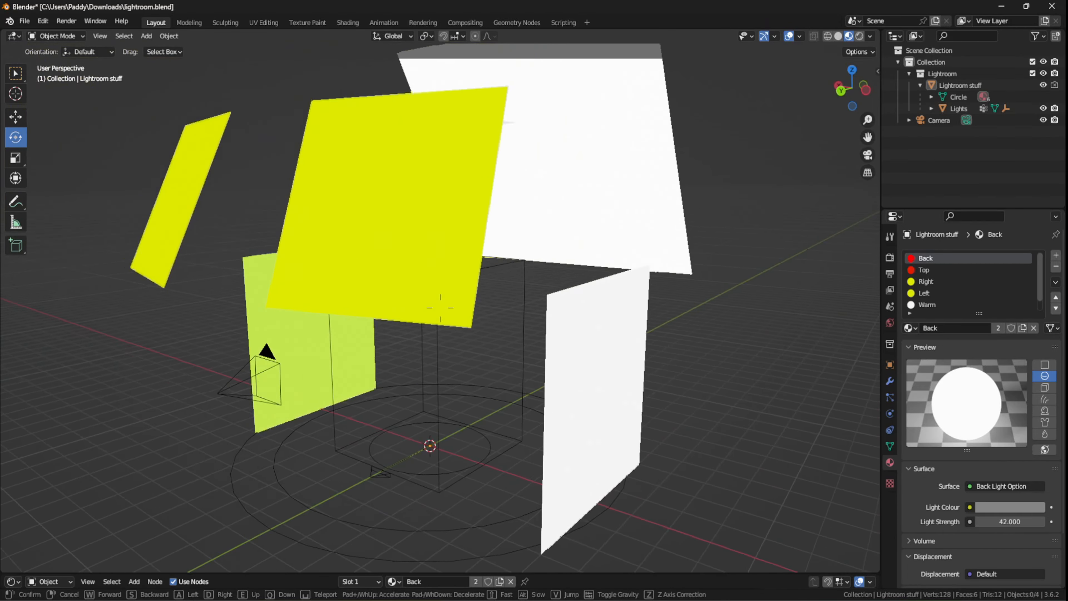
key("d")
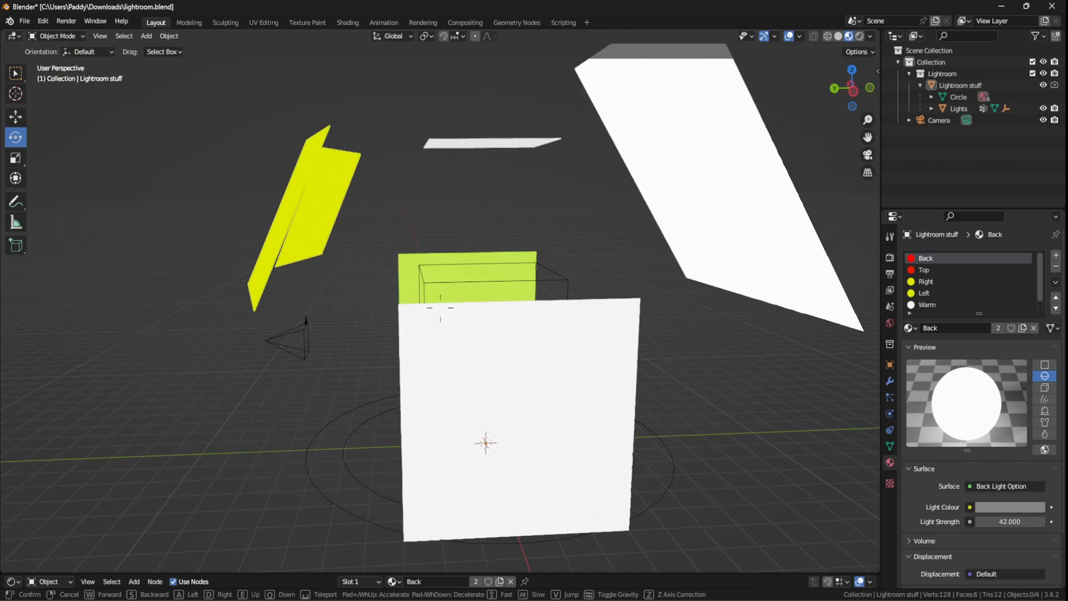
key("w")
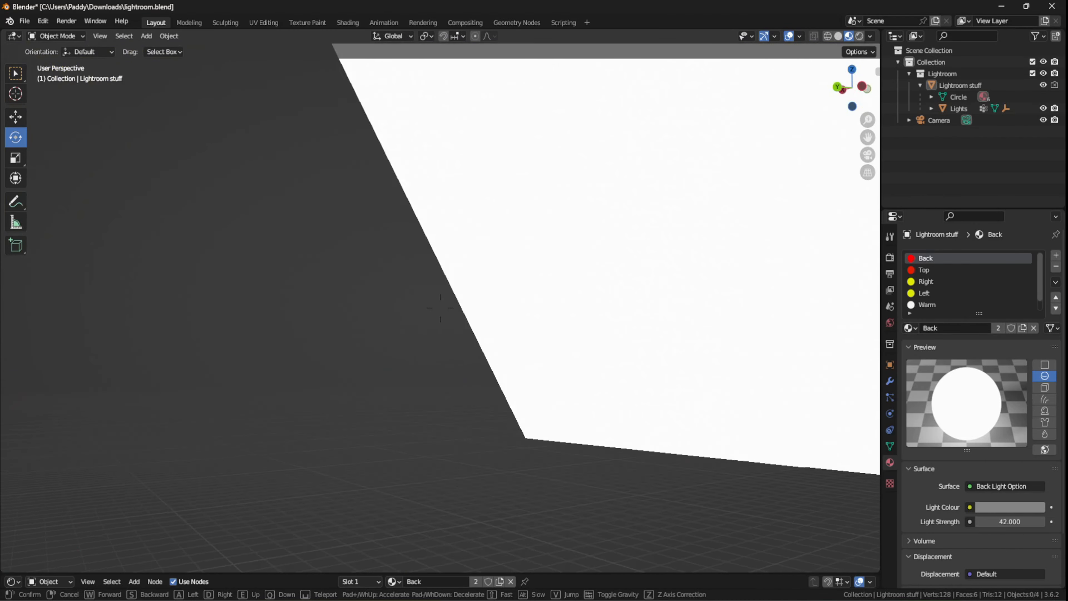
key("s")
key("w")
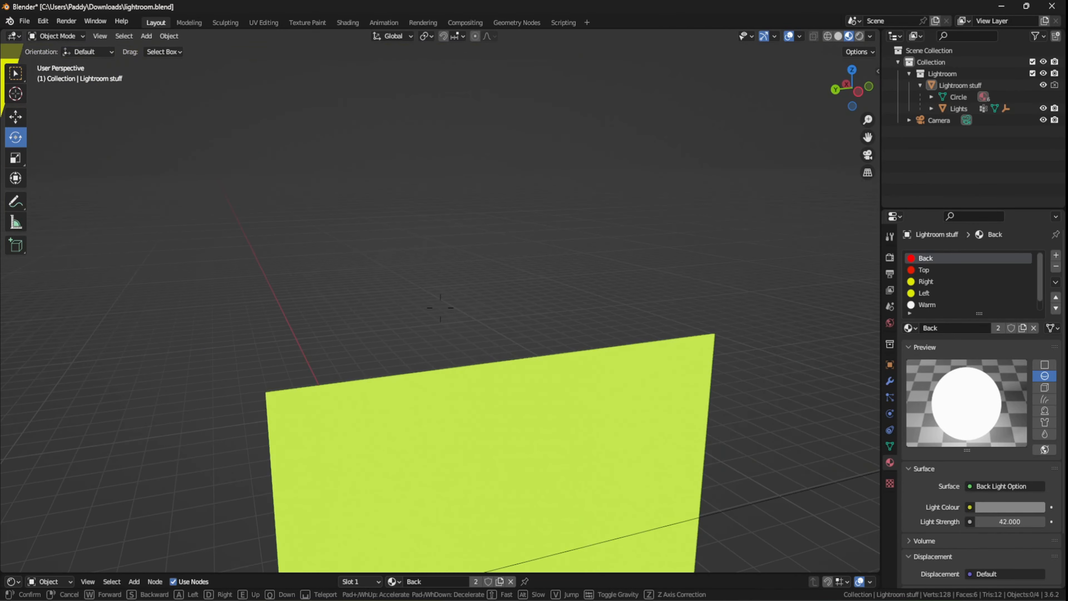
left_click(122, 356)
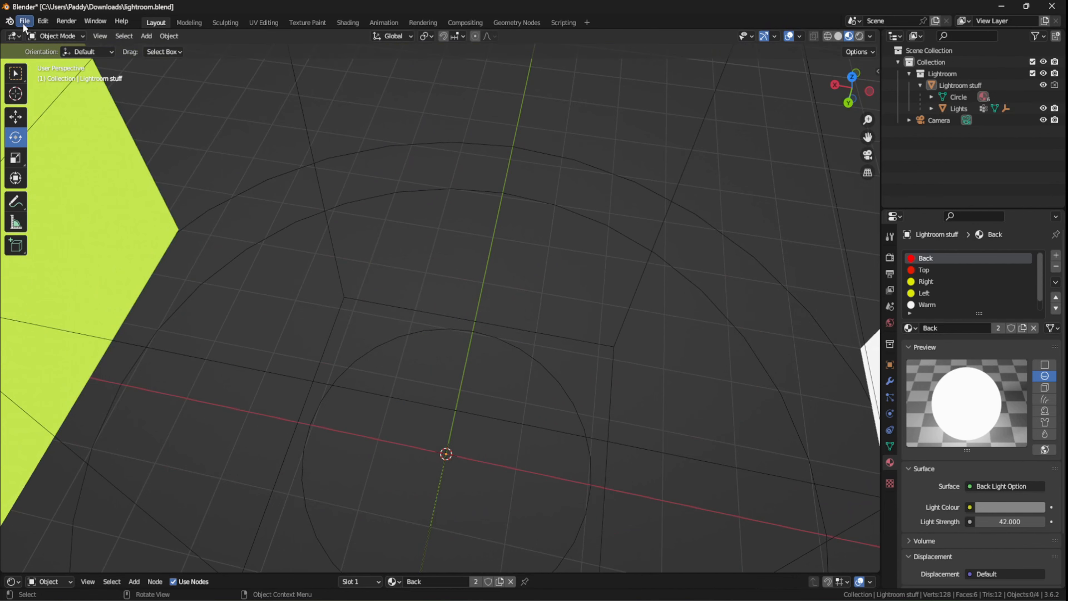
- Import Petros1.obj as a Wavefront (.obj) (legacy) file and show the viewport in Solid shading
left_click(25, 21)
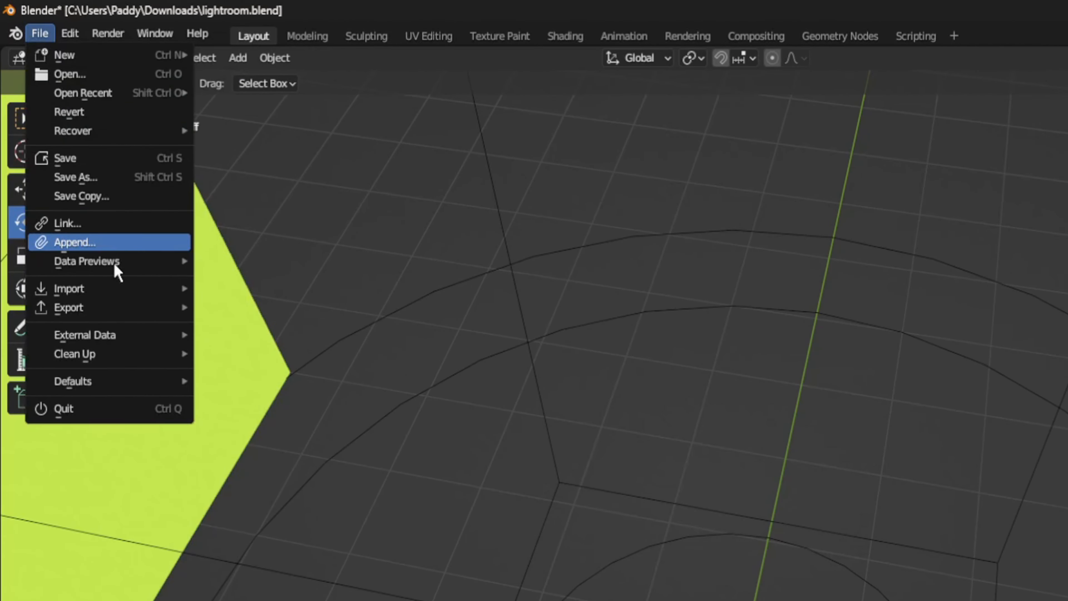
mouse_move(131, 290)
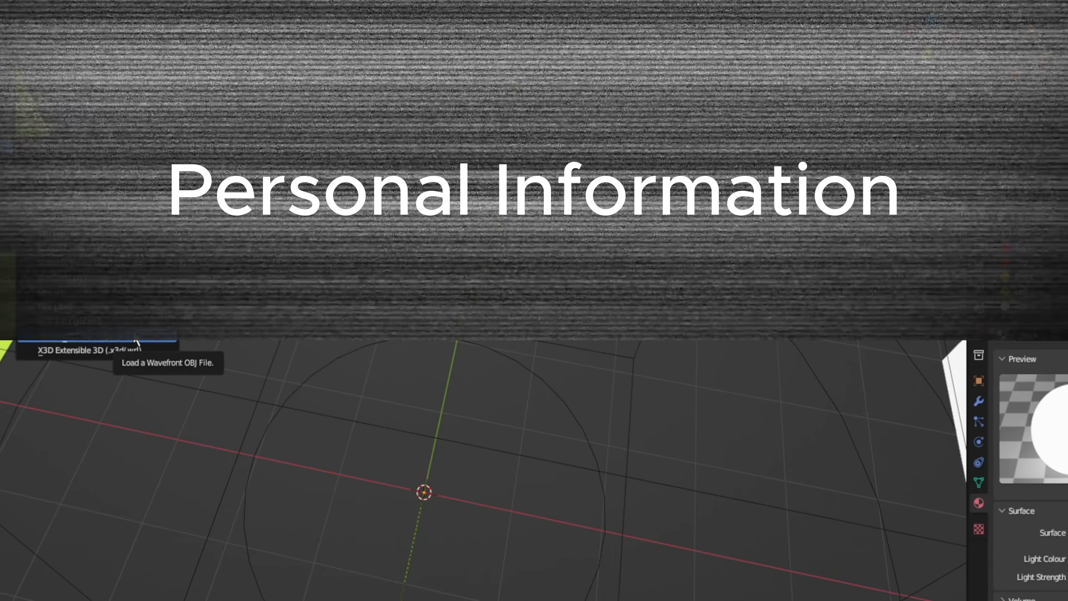
left_click(349, 534)
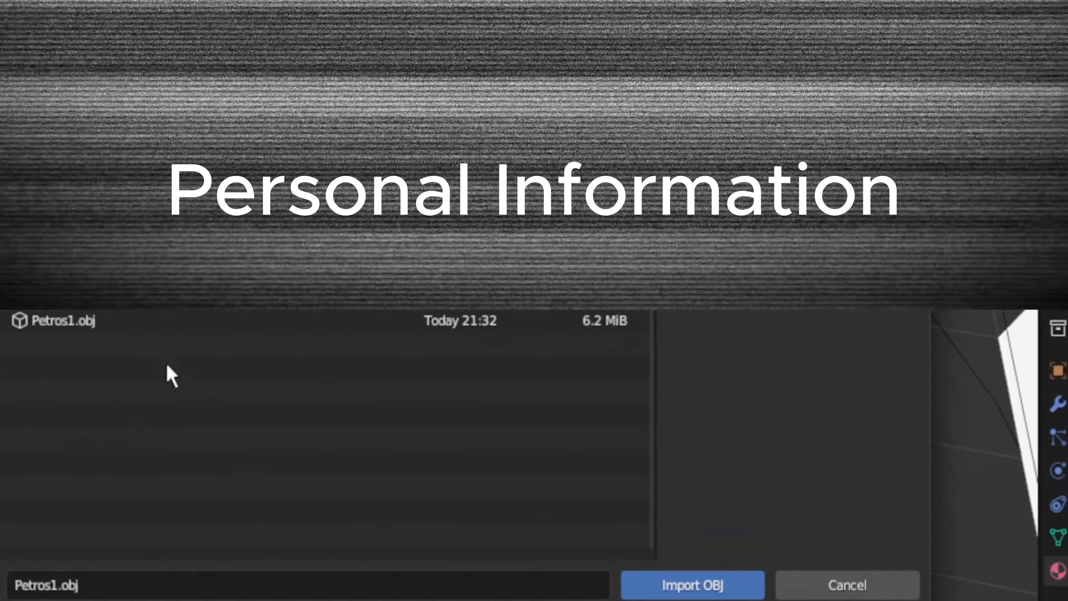
left_click(437, 353)
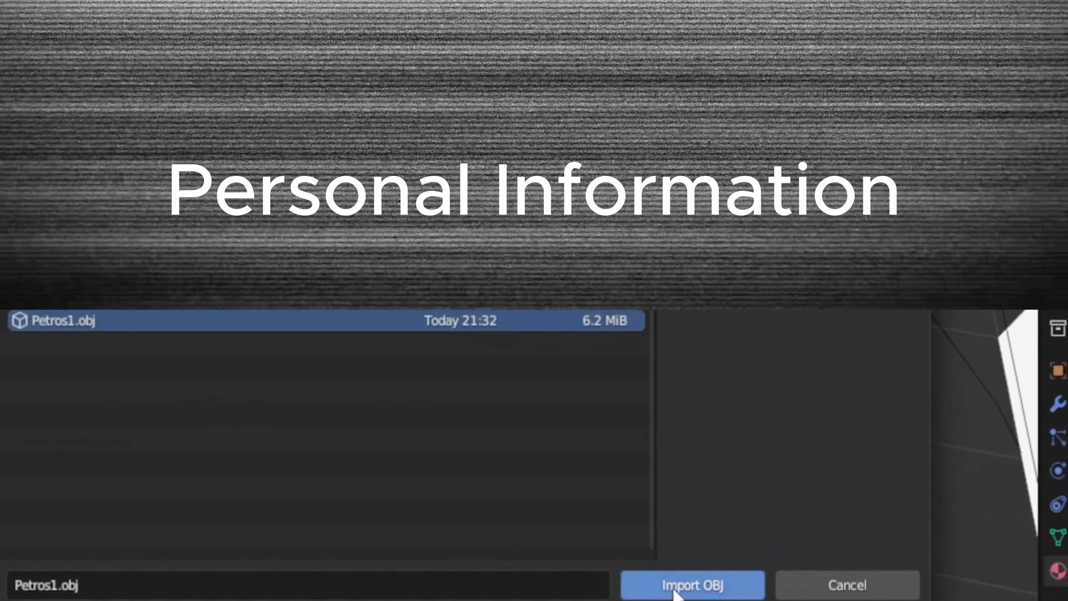
left_click(677, 586)
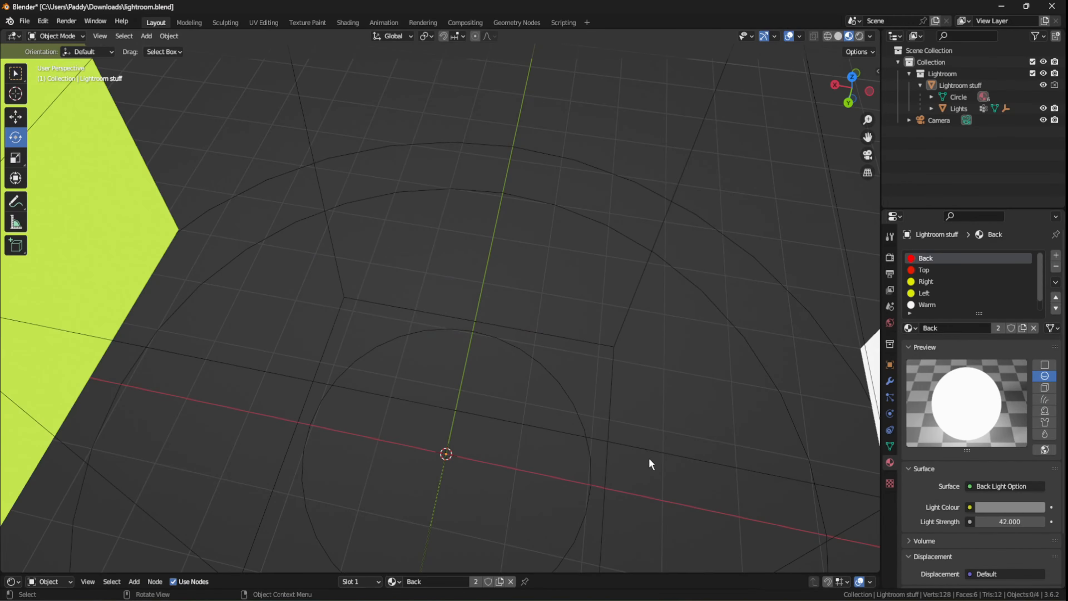
left_click(840, 39)
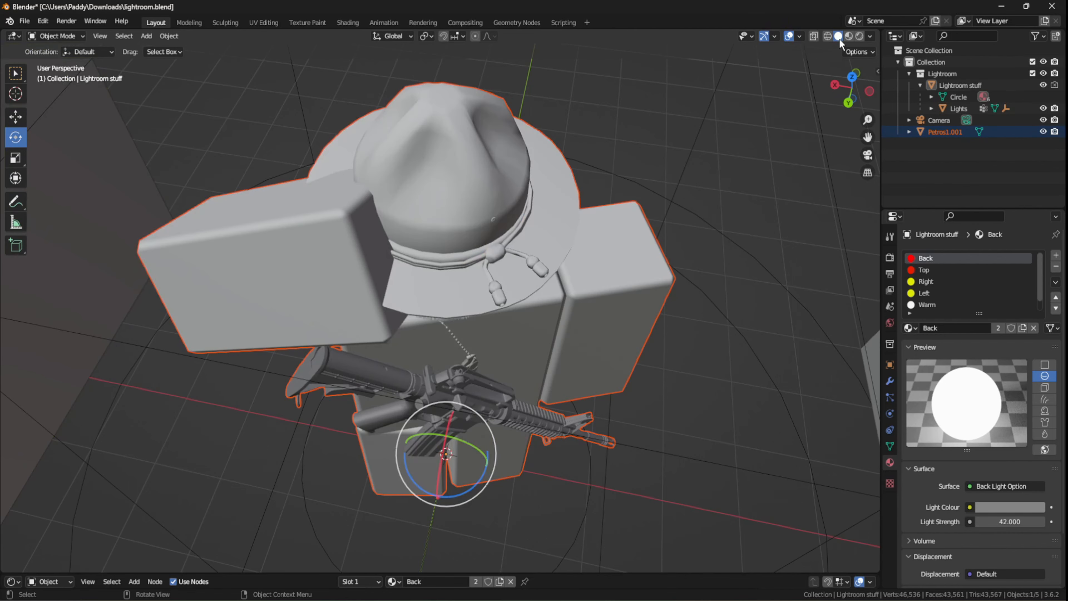
- Examine the imported character among the light panels from several sides with Walk Navigation
left_click(760, 255)
left_click(100, 36)
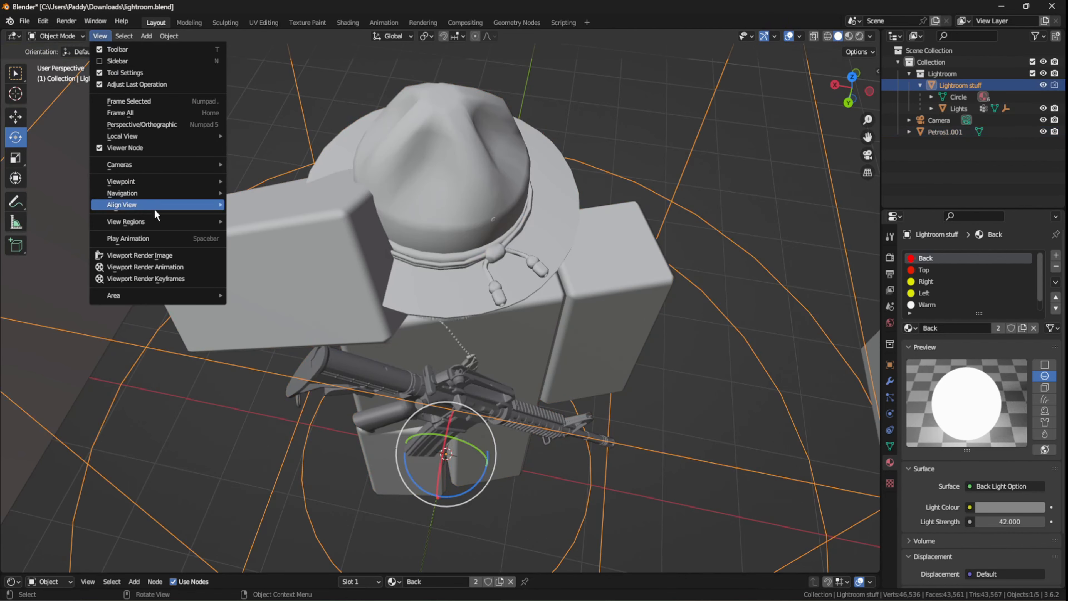
mouse_move(162, 195)
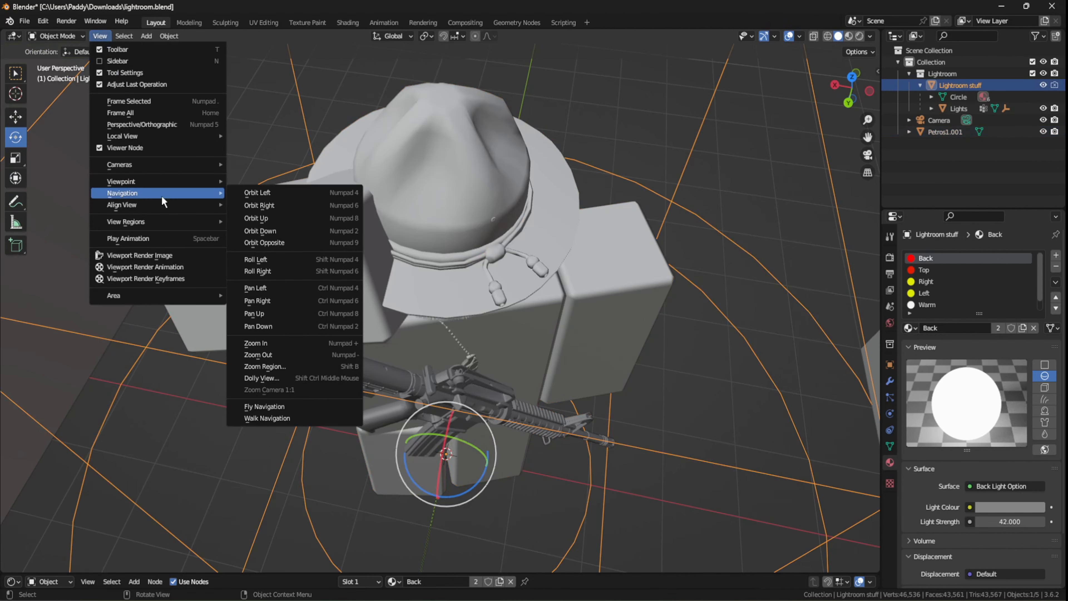
left_click(301, 421)
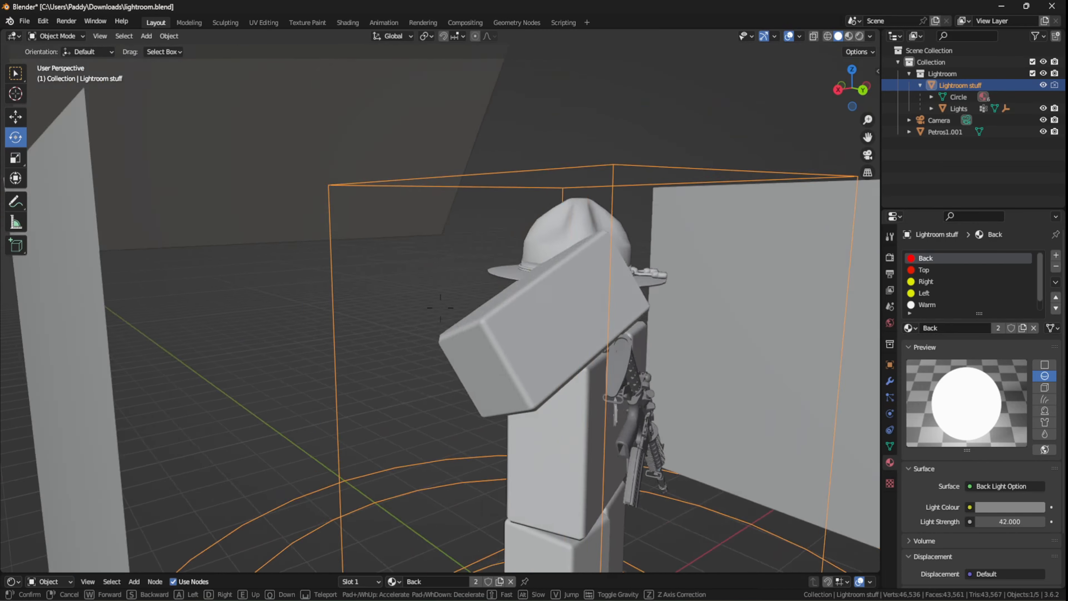
key("d")
key("w")
key("s")
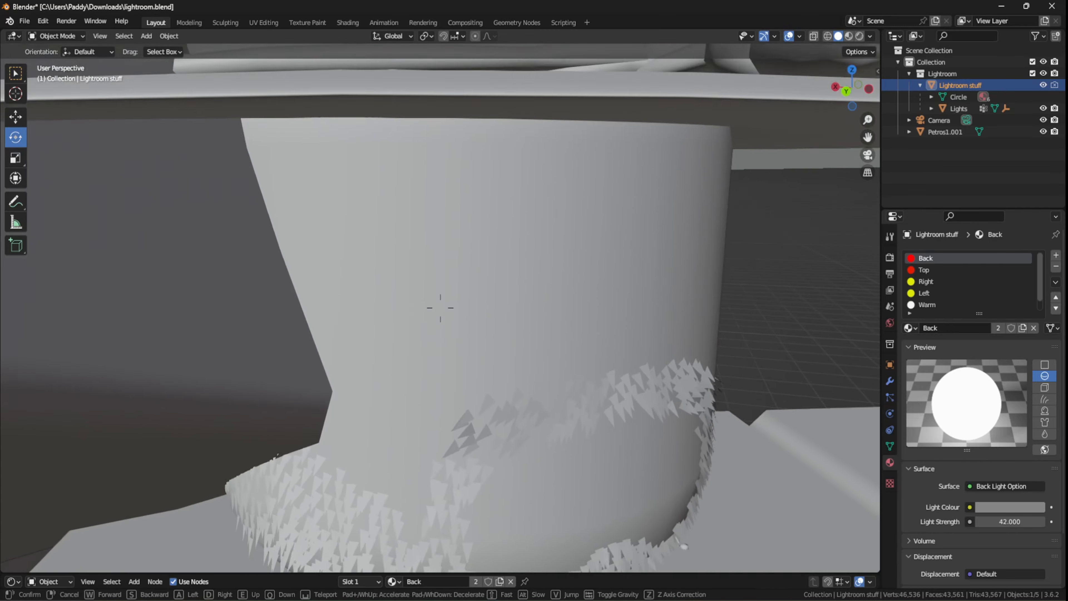
key("s")
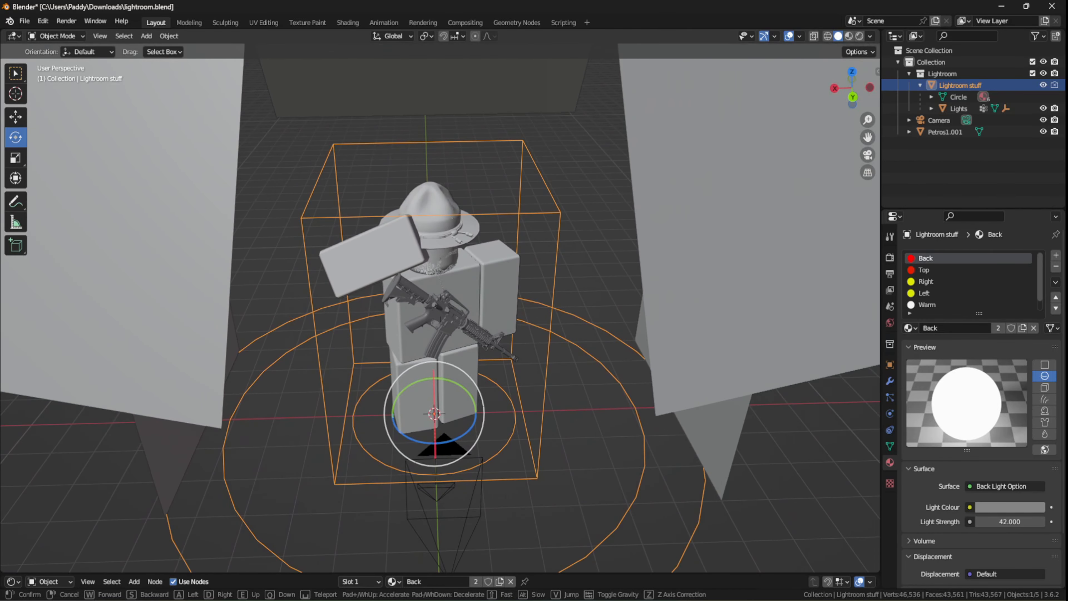
key("w")
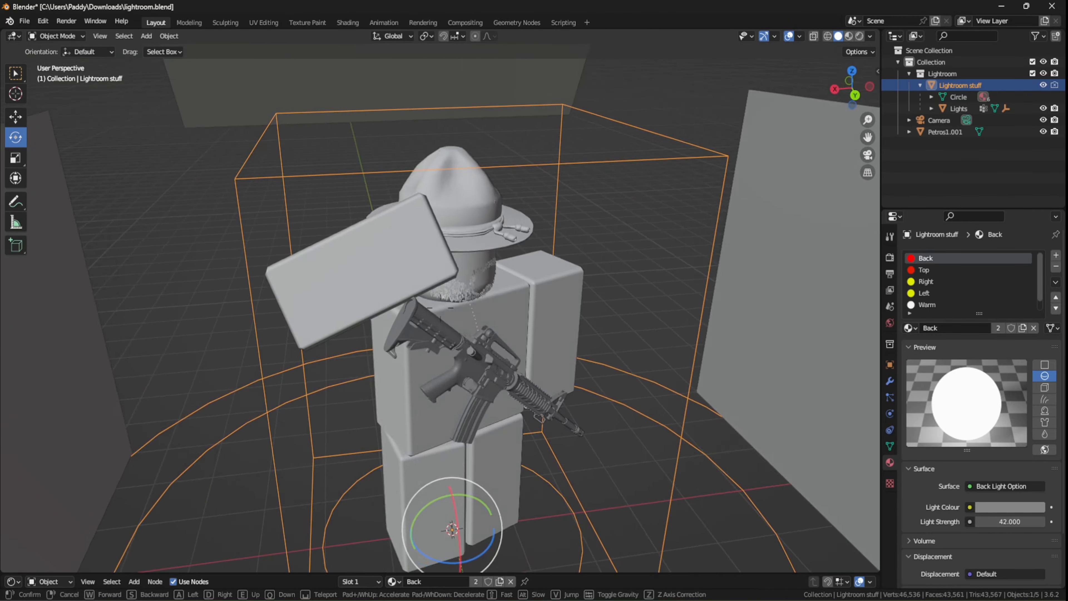
left_click(398, 241)
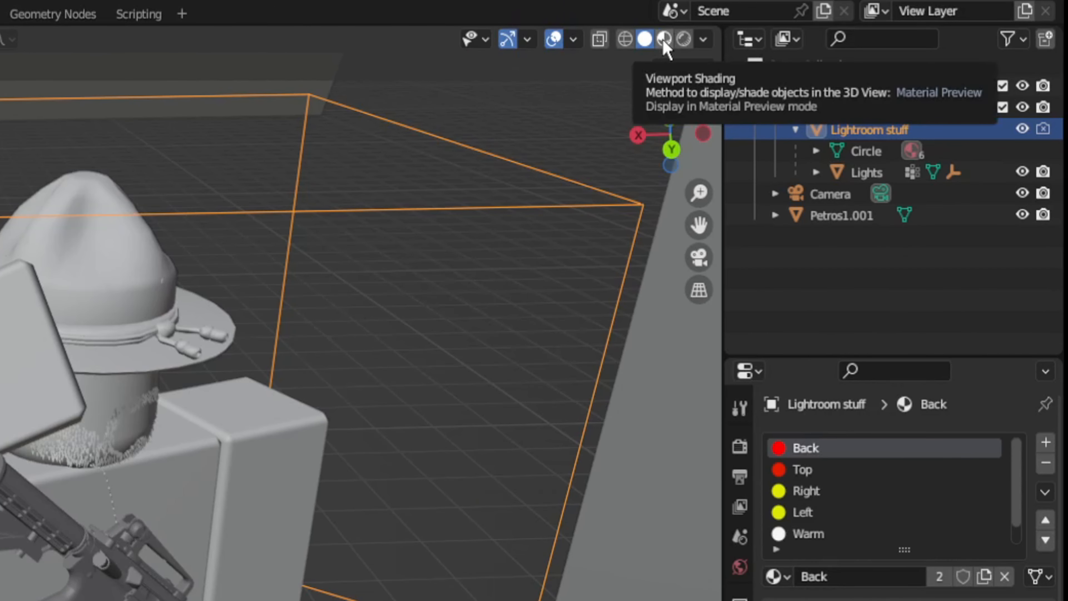
- Show the viewport in Material Preview shading and collapse the children of the Lightroom stuff object
left_click(664, 39)
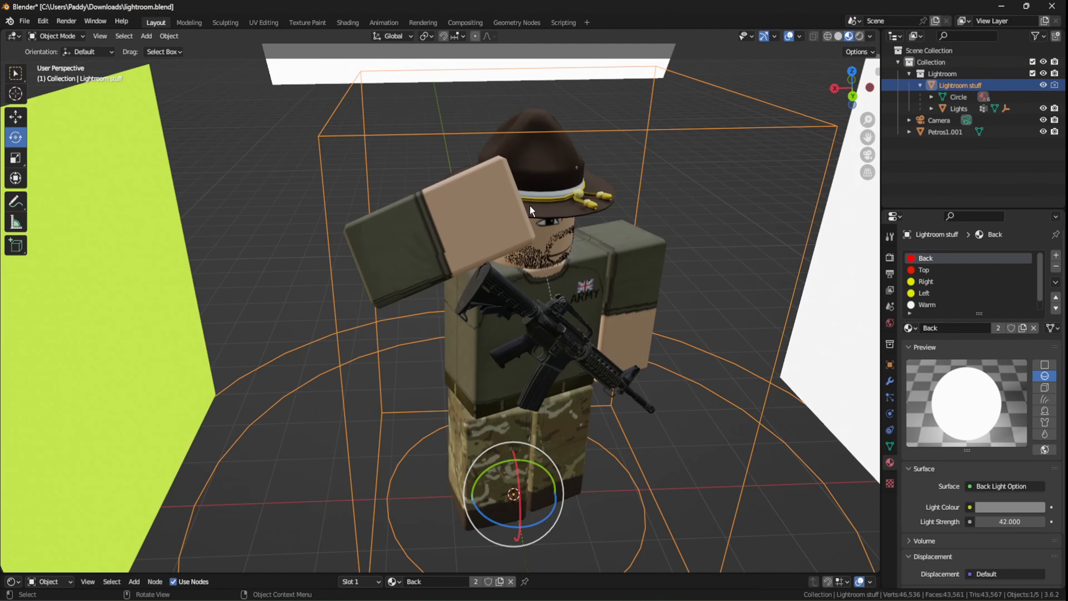
left_click(918, 85)
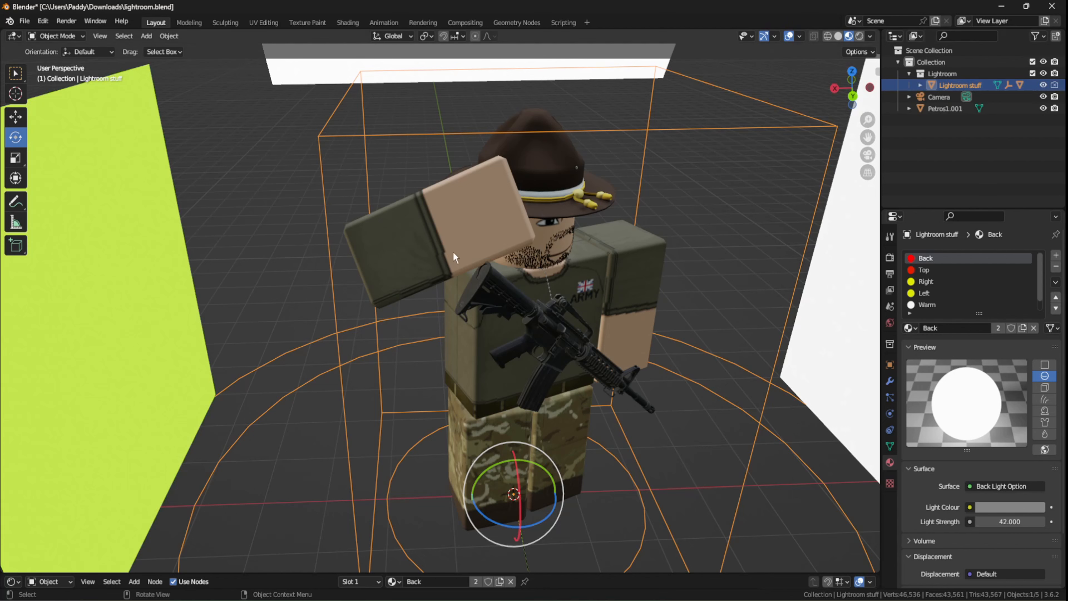
left_click(215, 303)
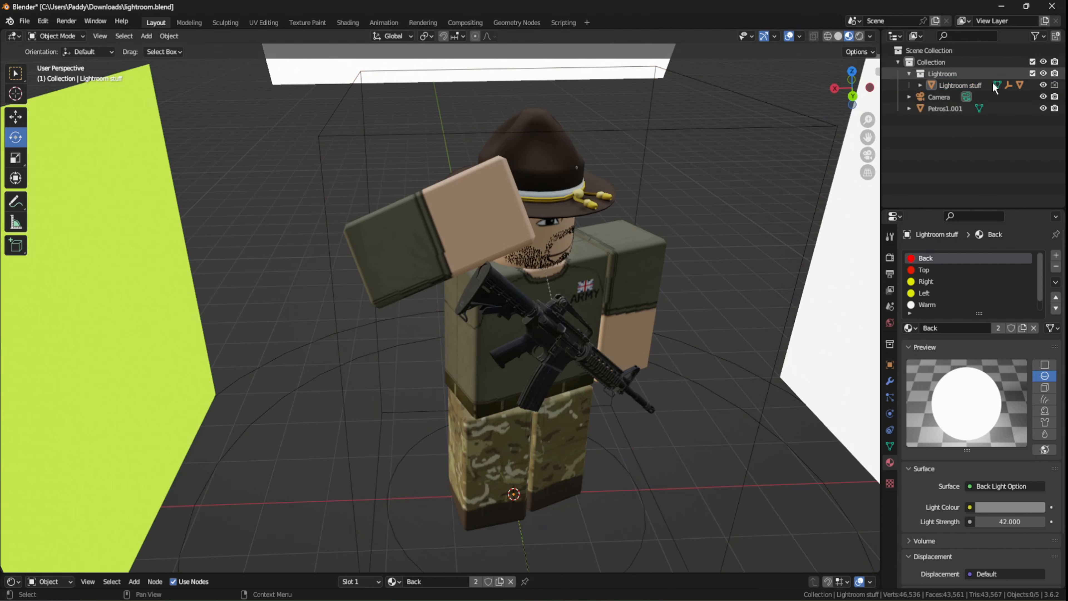
- Select the Lightroom stuff object and look through its light materials from Back to Cold
left_click(970, 87)
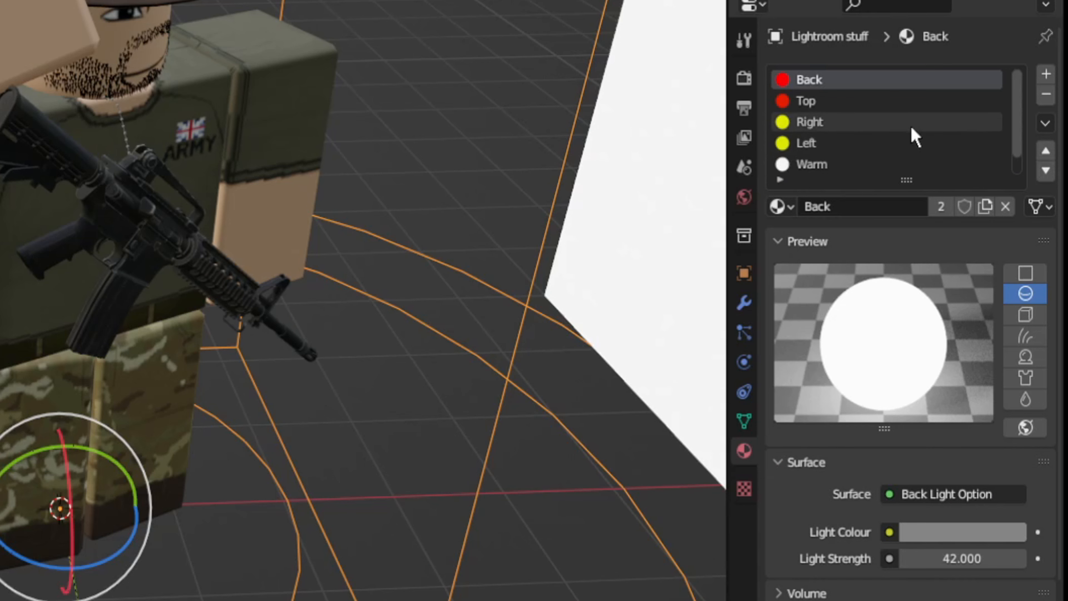
left_click(835, 97)
left_click(816, 82)
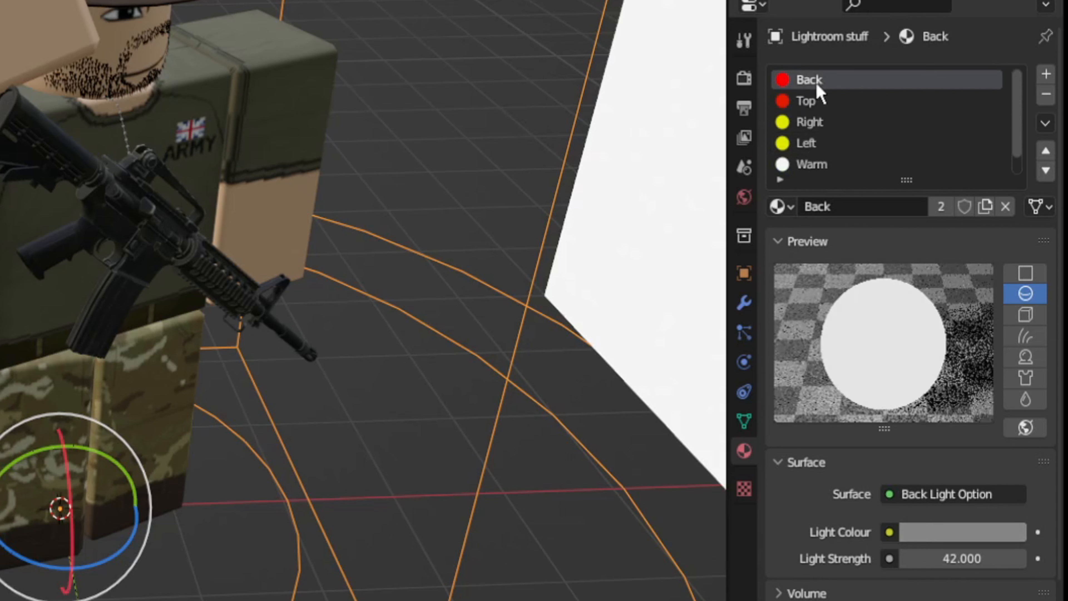
left_click(782, 101)
left_click(783, 83)
scroll(850, 151, "down", 1)
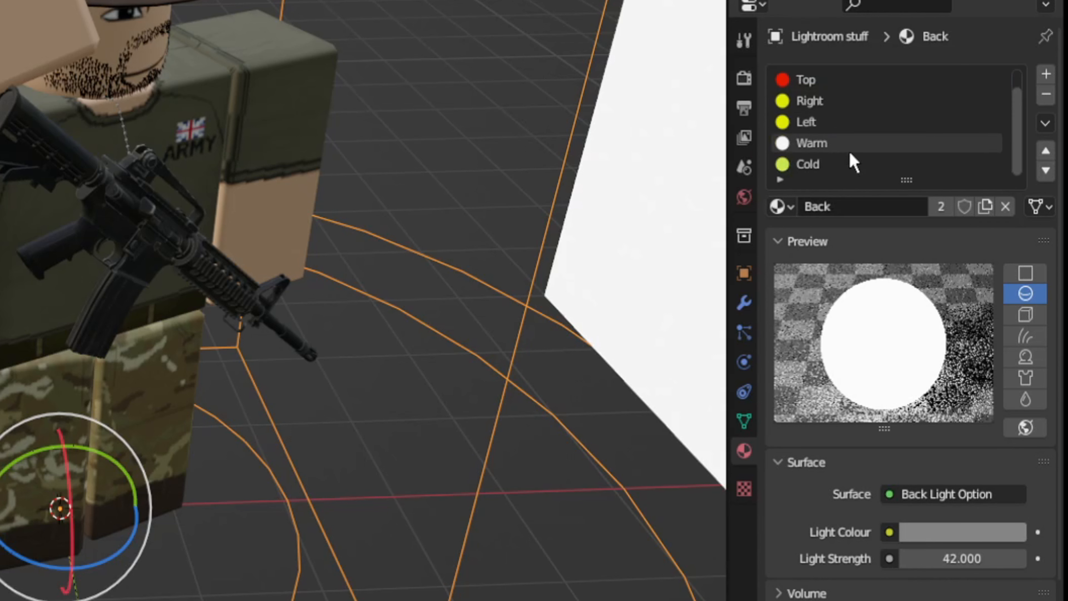
scroll(799, 113, "up", 1)
scroll(805, 156, "down", 1)
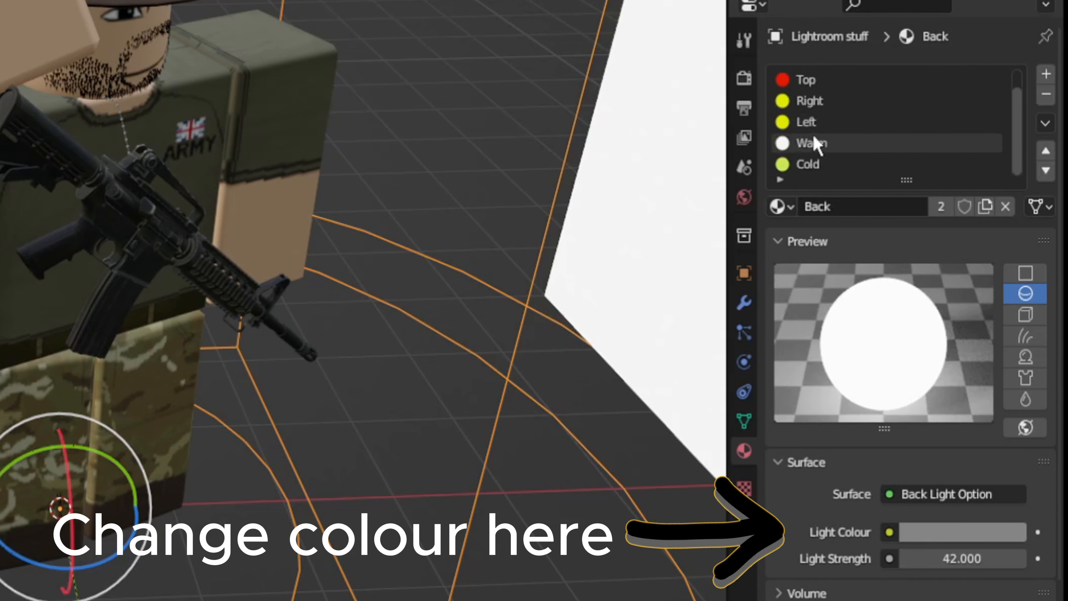
scroll(806, 126, "up", 1)
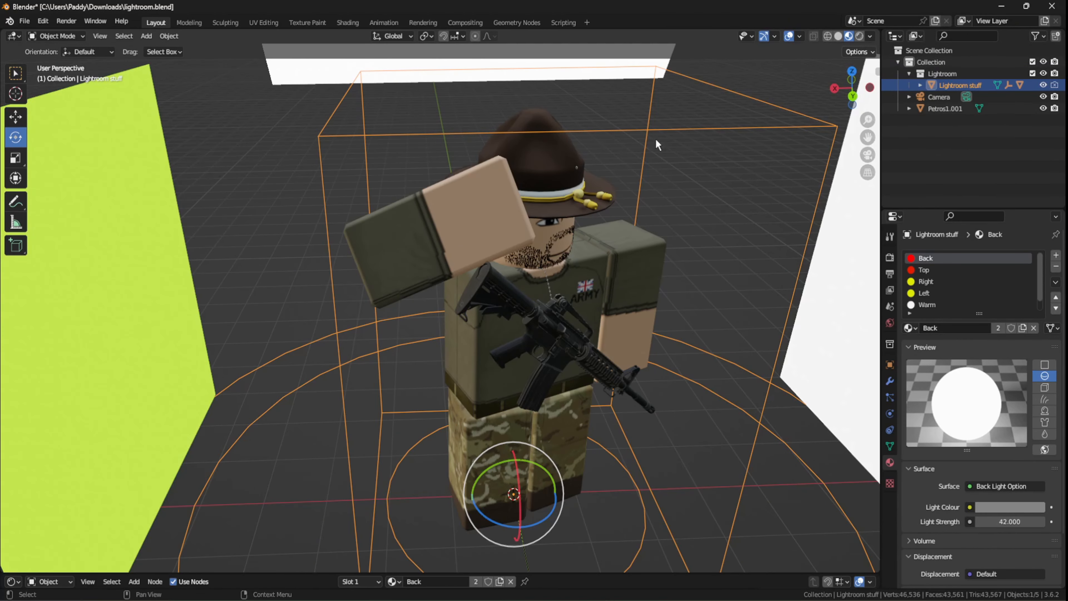
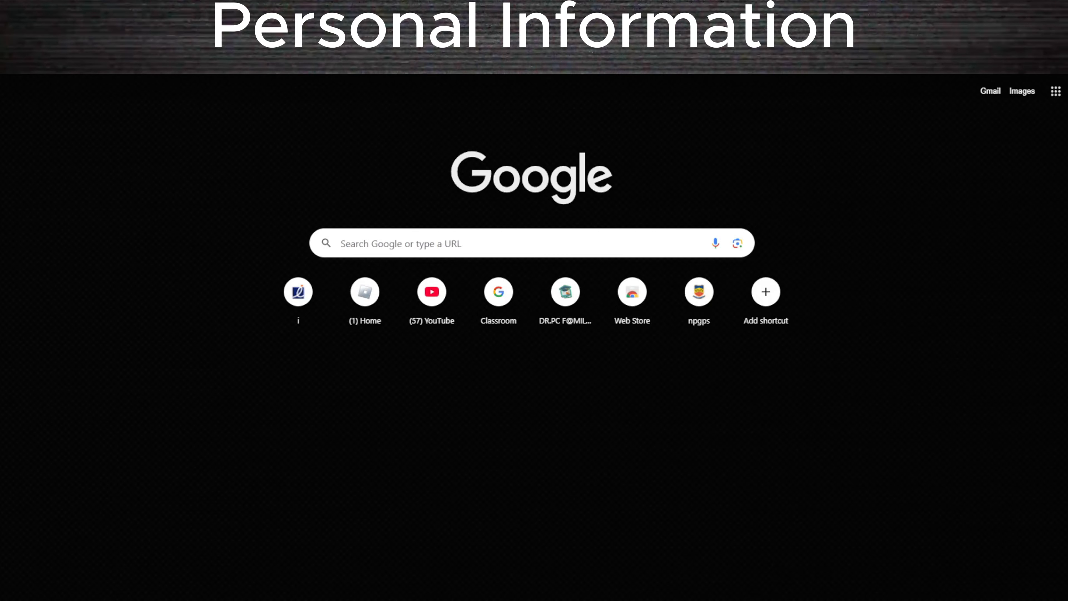
- Search Google Images for "green and yellow ray background"
type("green")
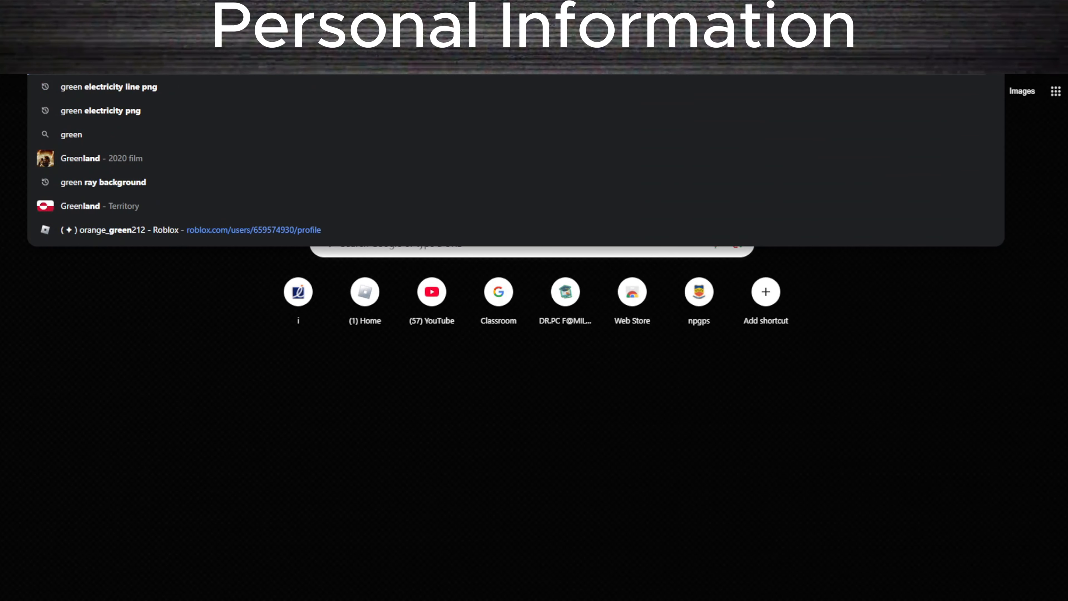
type(" and y")
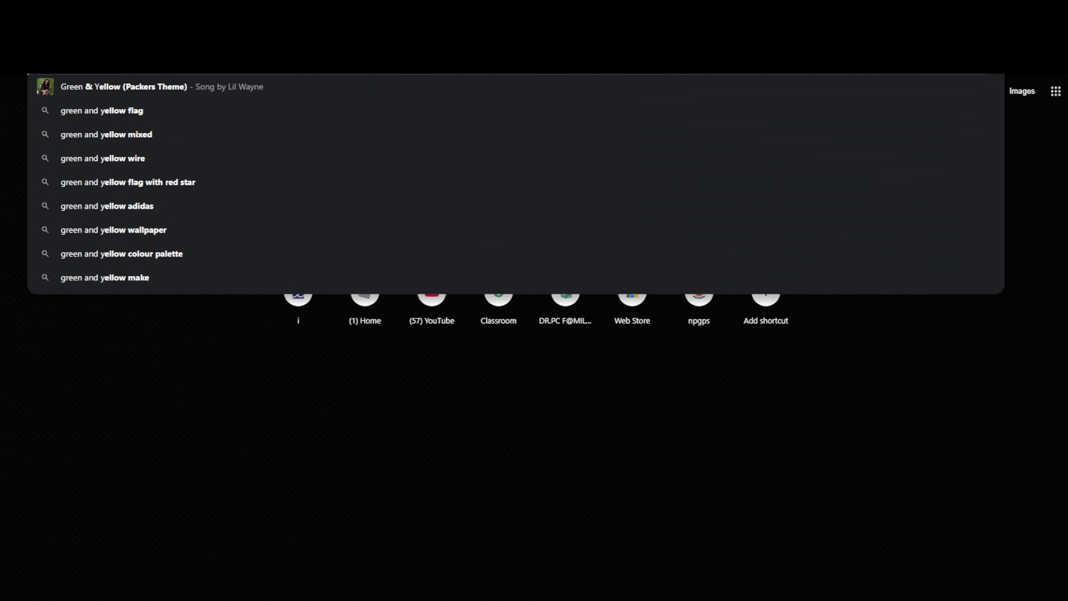
type("ellow ray back")
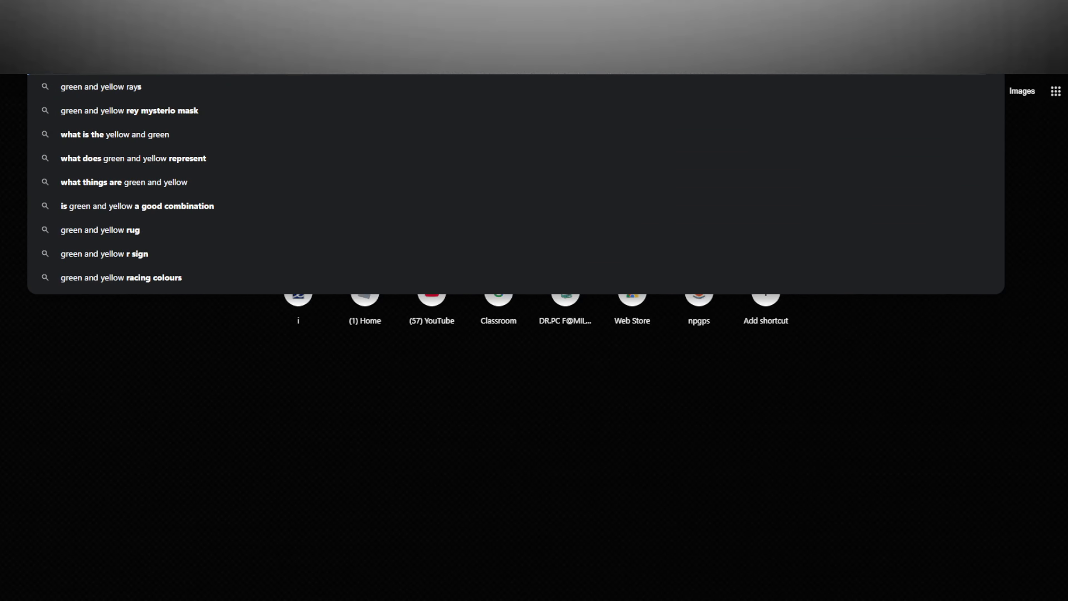
type("grou")
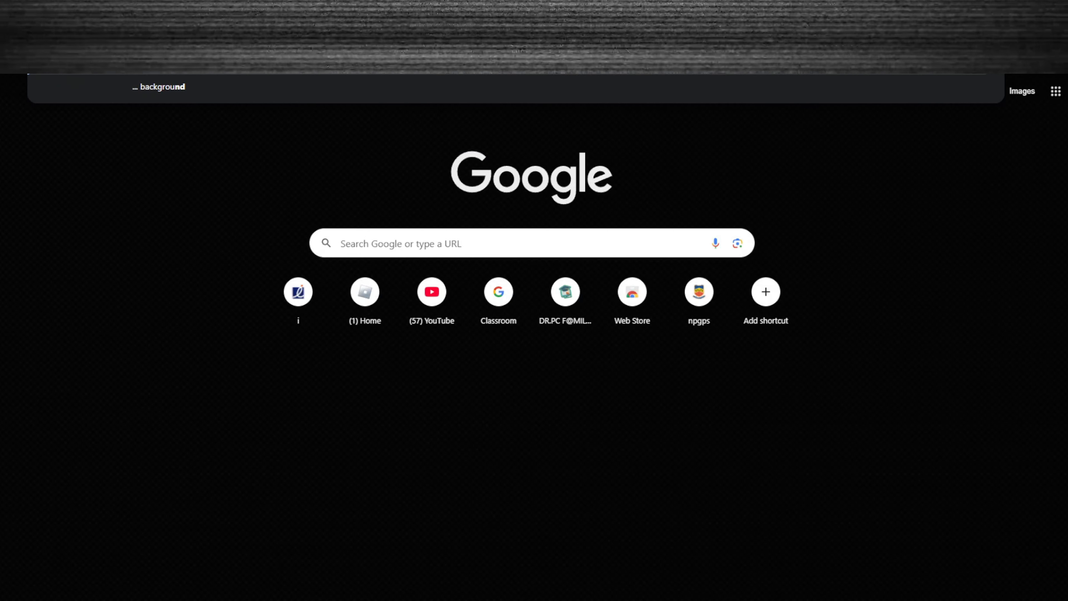
type("nd")
key("Return")
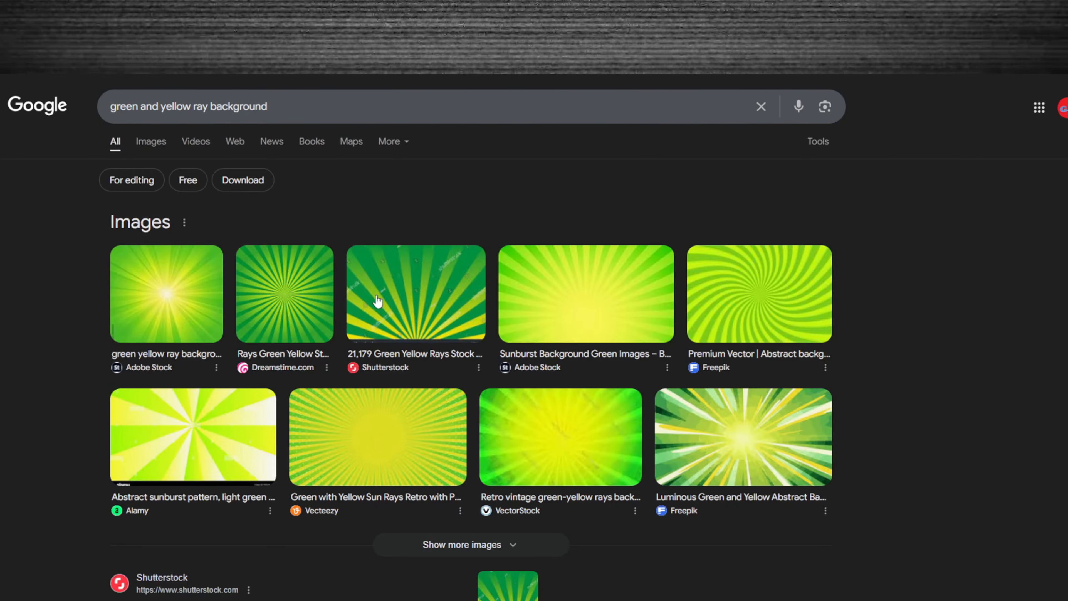
left_click(162, 147)
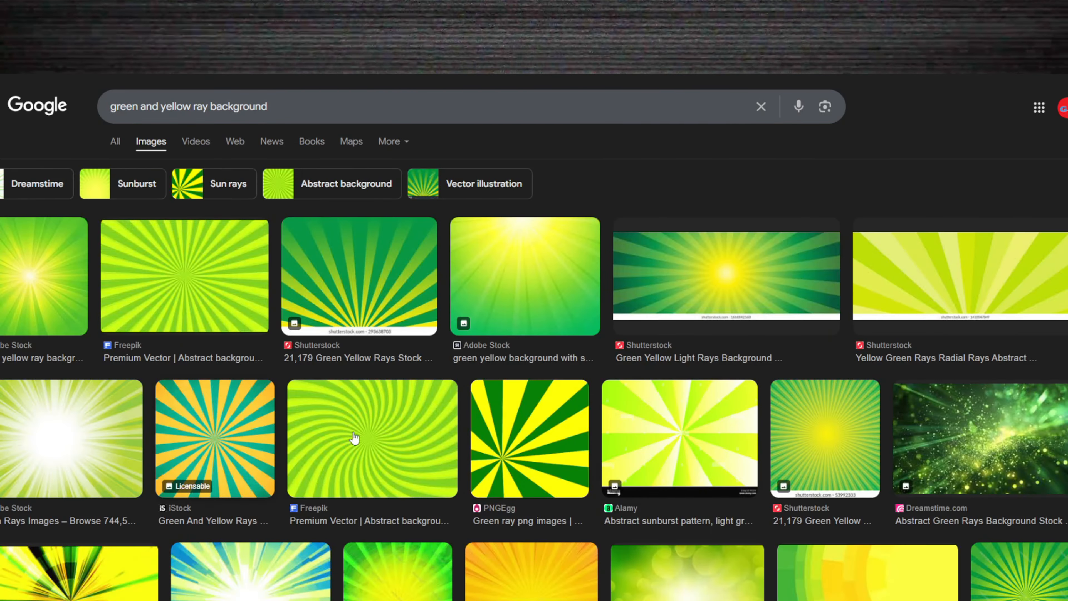
- Pick the Dreamstime green abstract rays image and place it in the Photopea project as the full-canvas background behind the Petross layer
scroll(646, 321, "down", 5)
scroll(754, 301, "down", 2)
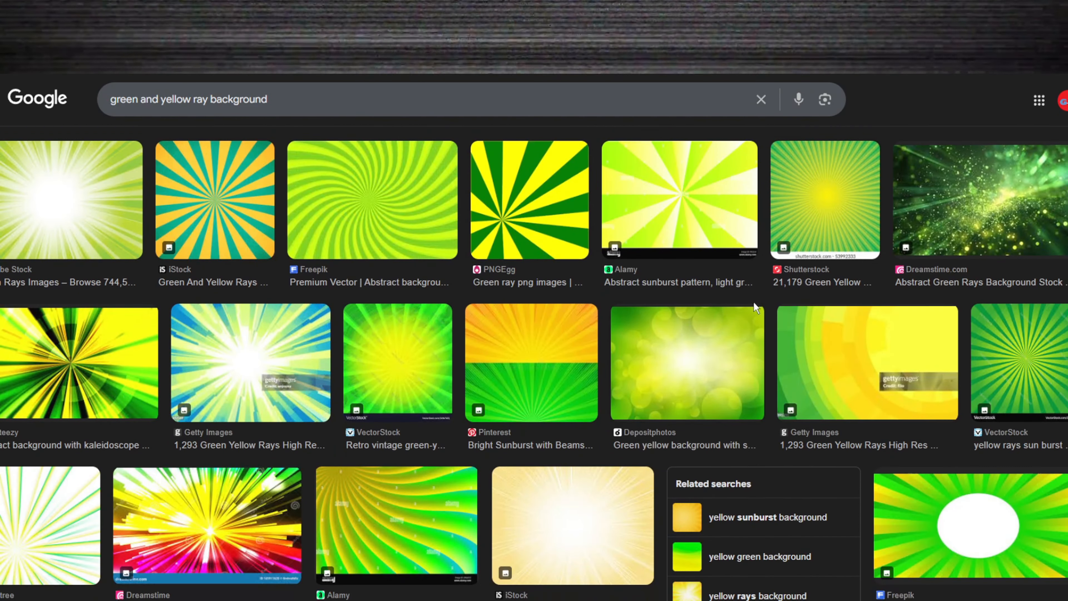
left_click(231, 357)
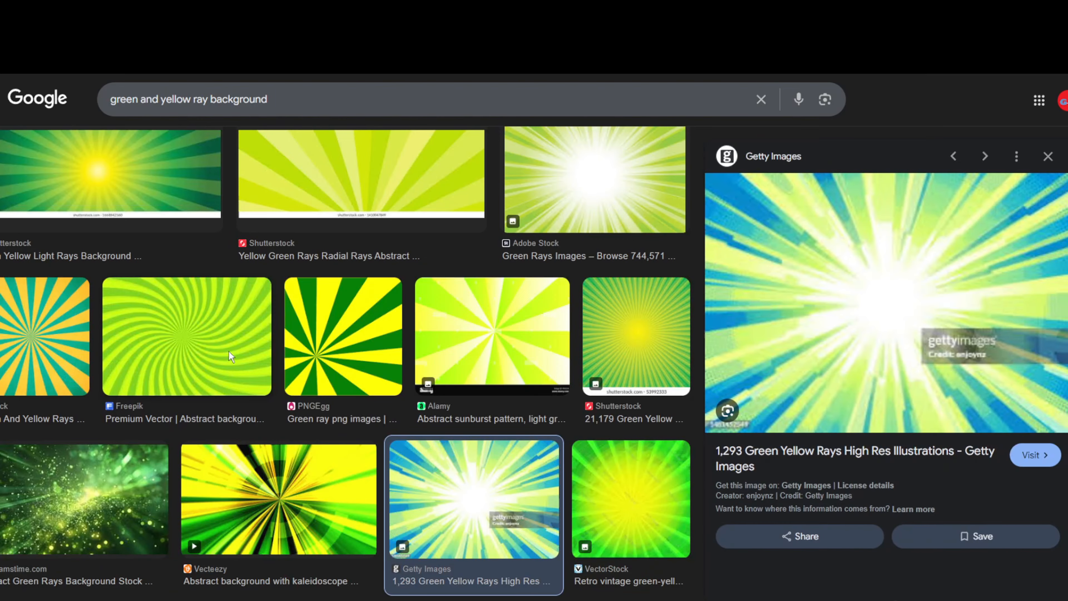
scroll(388, 413, "down", 5)
scroll(473, 435, "down", 10)
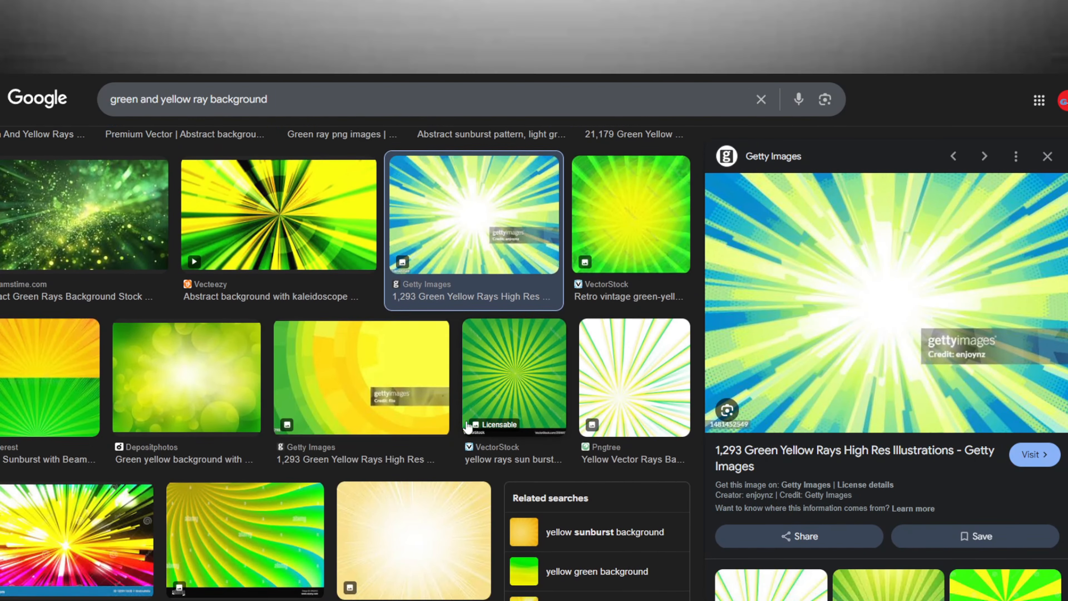
scroll(372, 402, "down", 3)
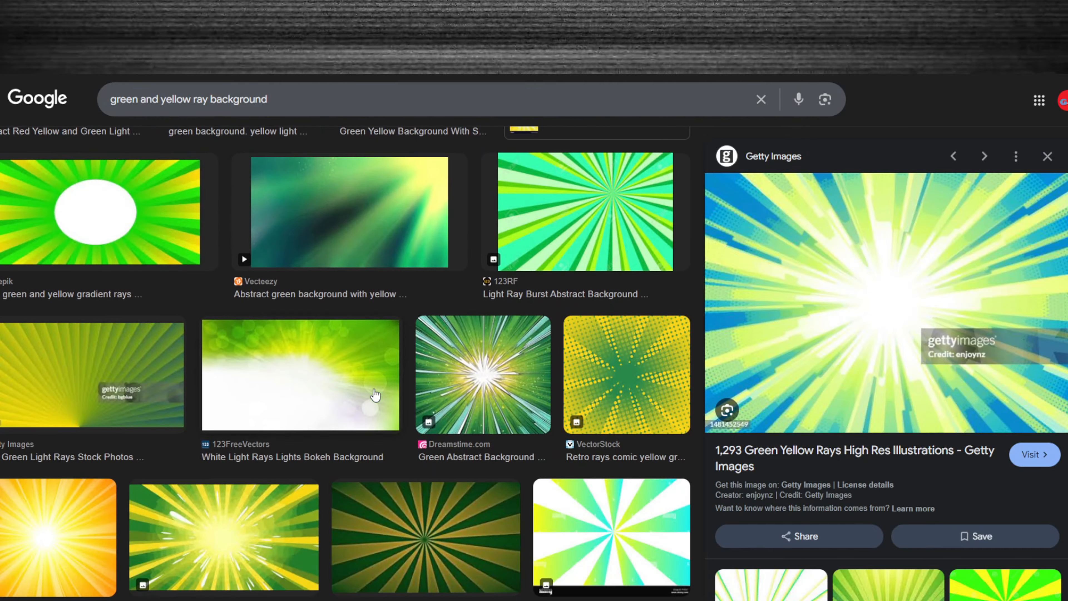
left_click(459, 376)
left_click_drag(869, 339, 917, 282)
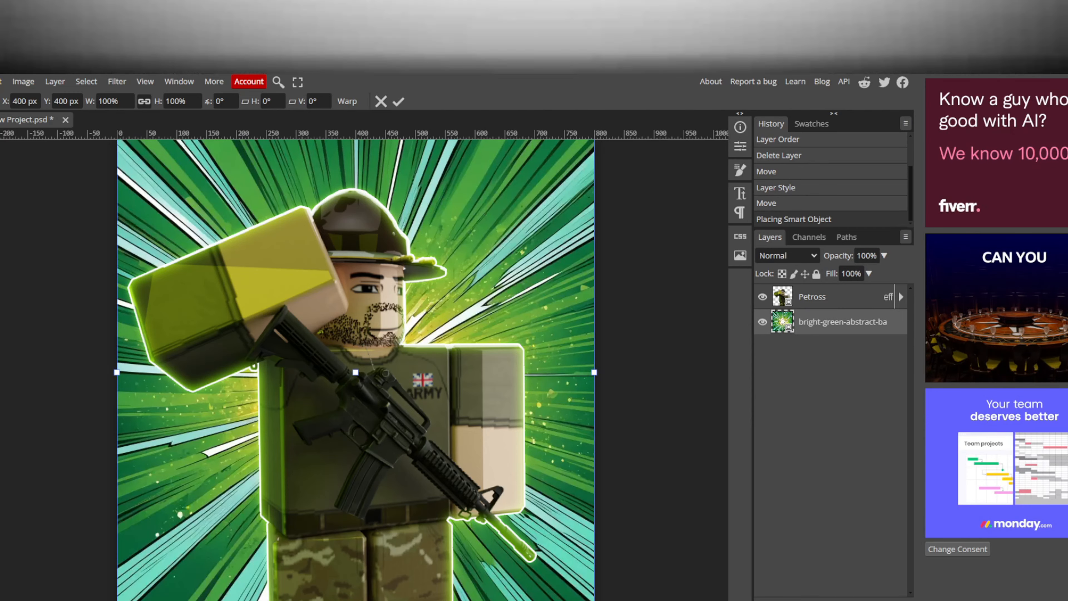
key("Return")
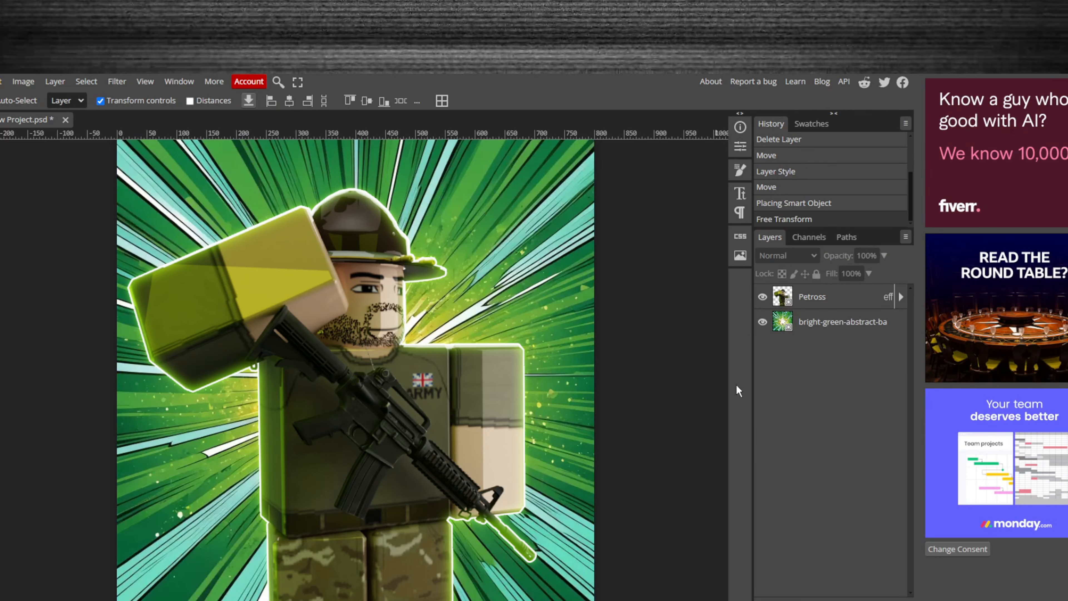
- Set the Inner Glow colour of the Petross layer to green 00c000 and apply the layer style
left_click(903, 300)
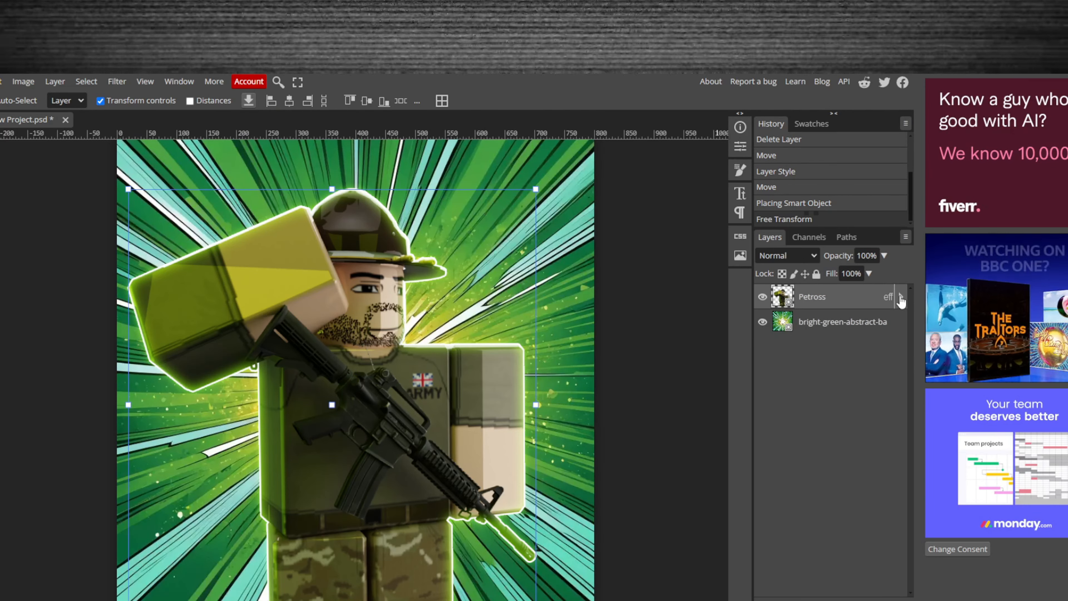
double_click(867, 299)
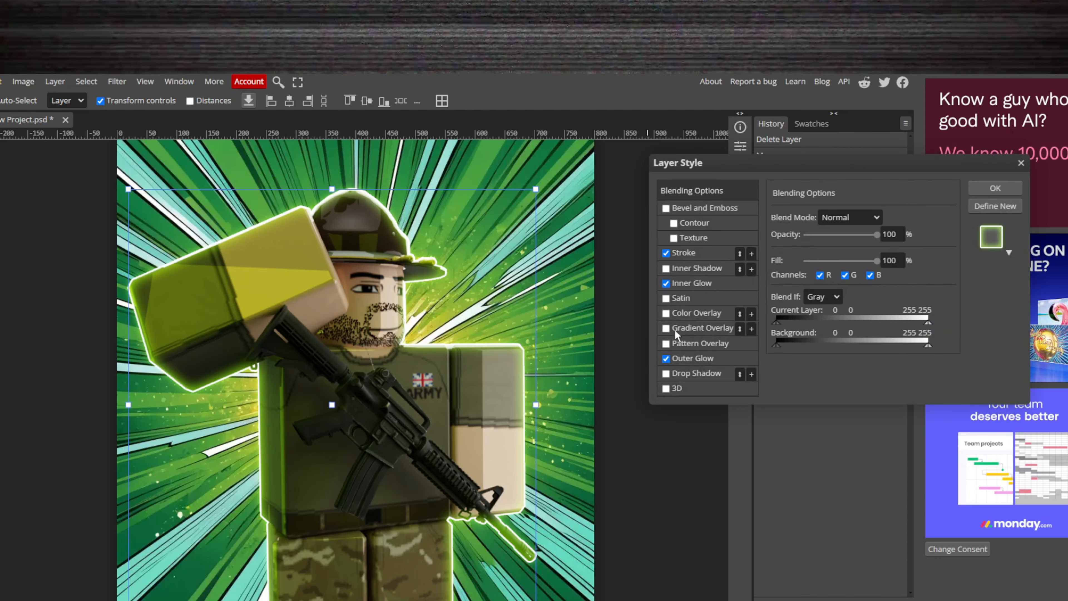
left_click(717, 285)
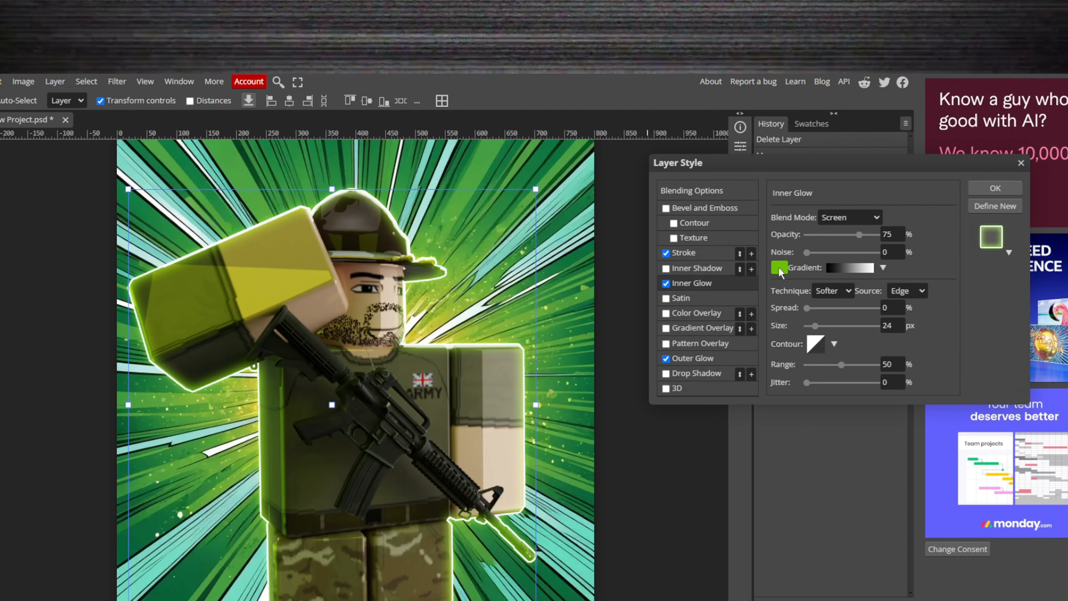
left_click(780, 268)
left_click(849, 357)
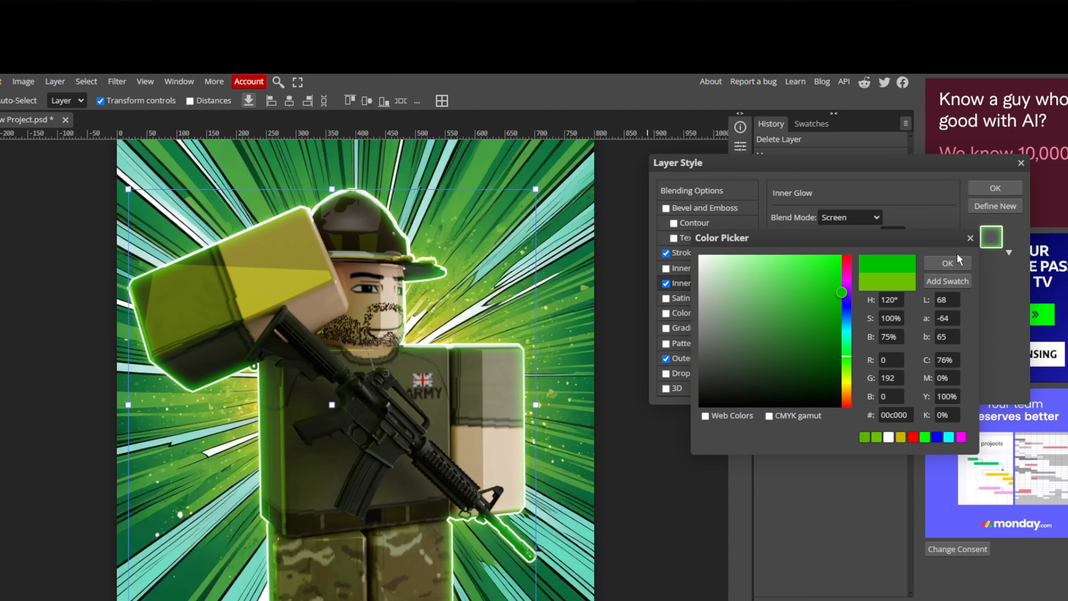
left_click(953, 264)
left_click(995, 189)
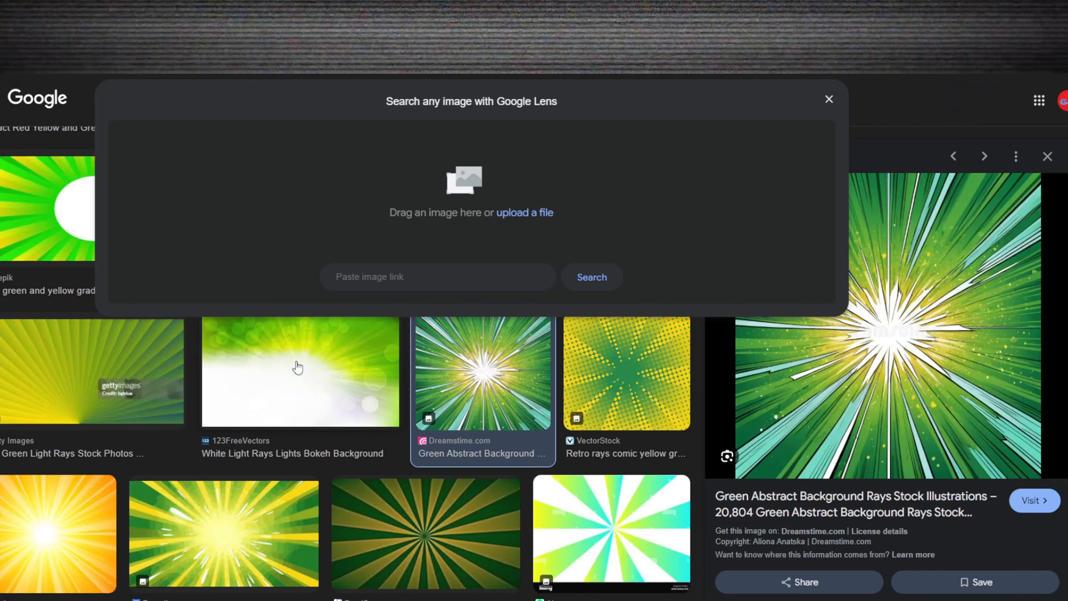
- Pick the Freepik yellow rays image from the Google results and bring it into the Photopea project as another background
scroll(296, 365, "down", 3)
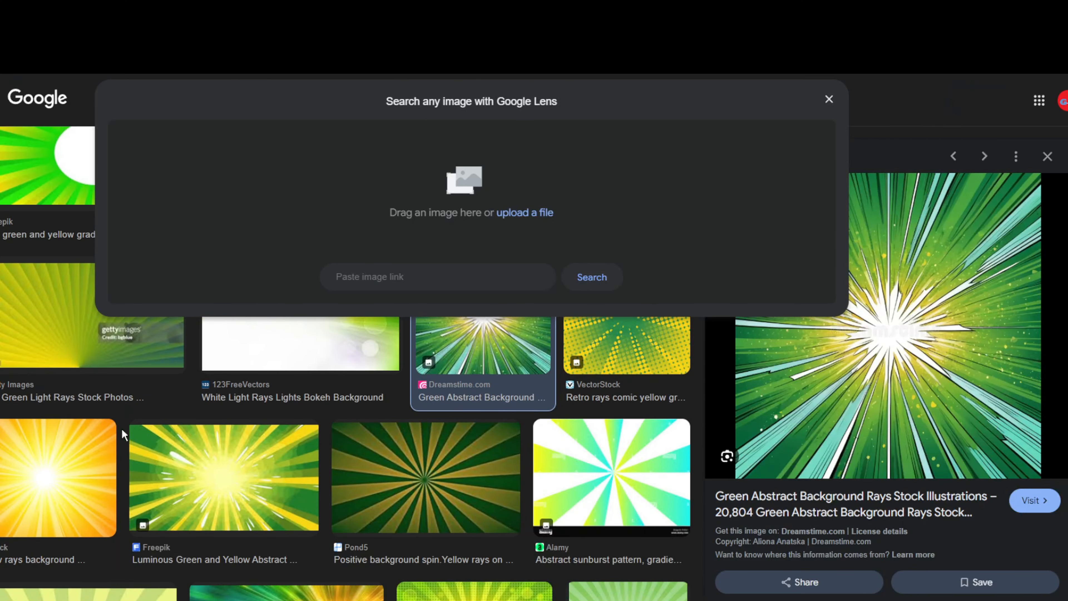
scroll(92, 429, "down", 5)
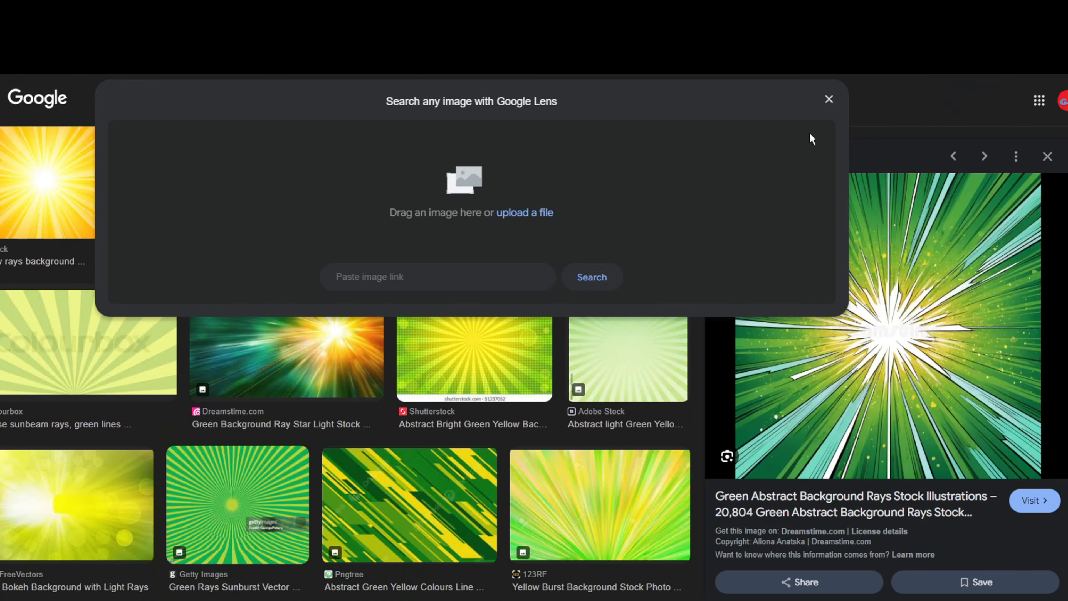
left_click(829, 100)
scroll(449, 358, "down", 4)
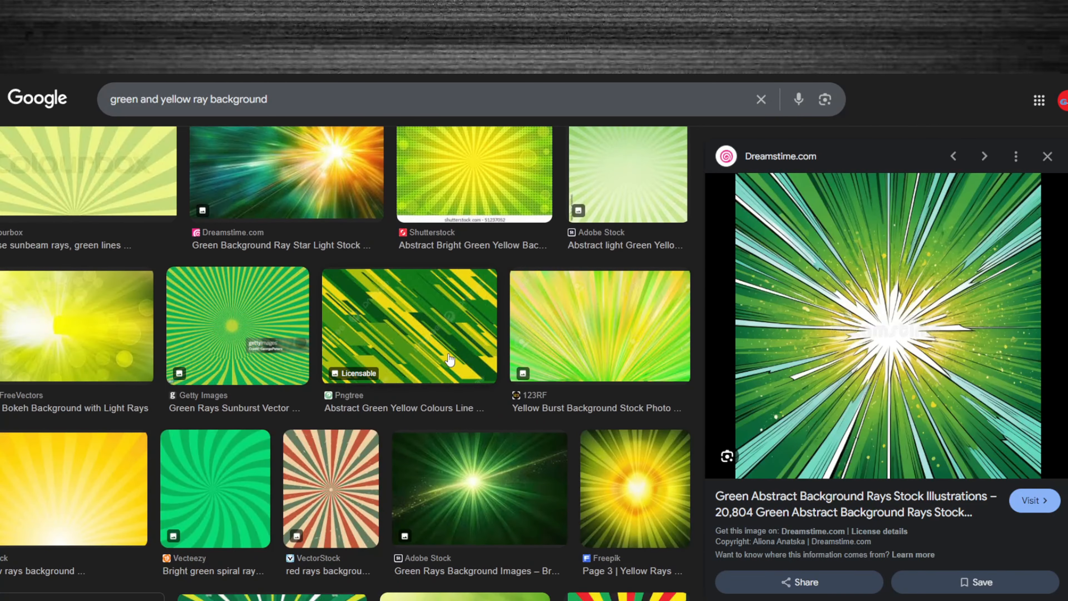
scroll(449, 359, "down", 1)
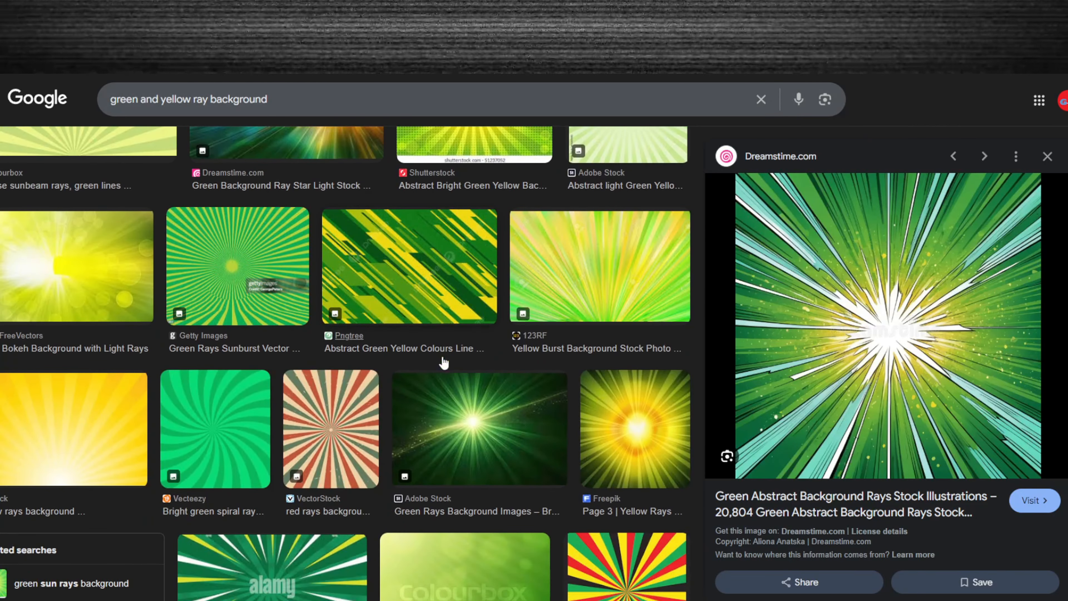
left_click(634, 450)
left_click_drag(934, 382, 348, 317)
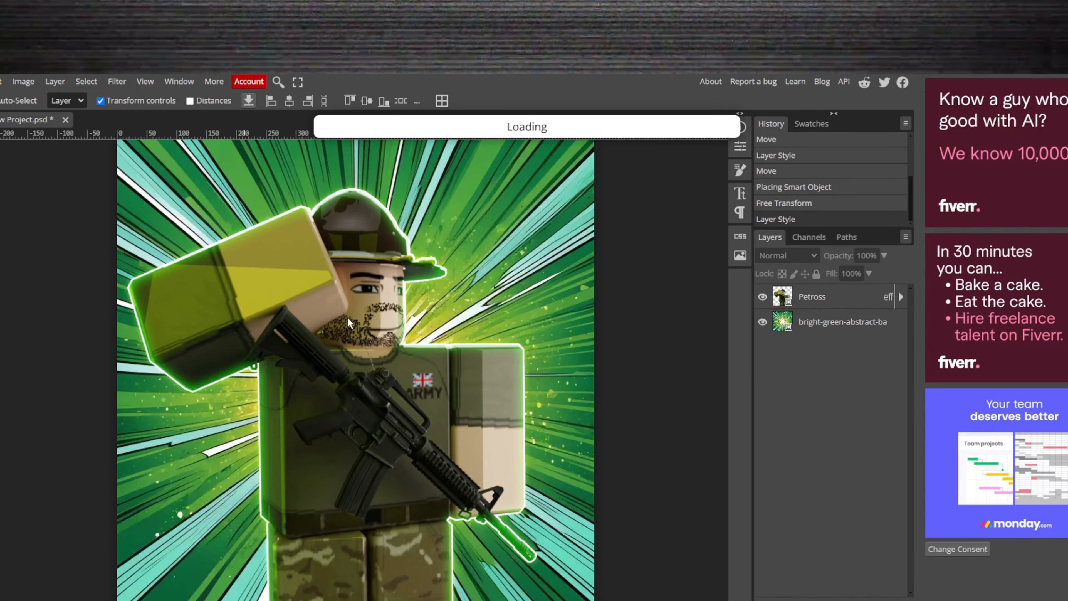
- Move the green-retro-radial-rays layer above the bright-green-abstract layer and scale it to about 130% to cover the canvas
left_click(841, 328)
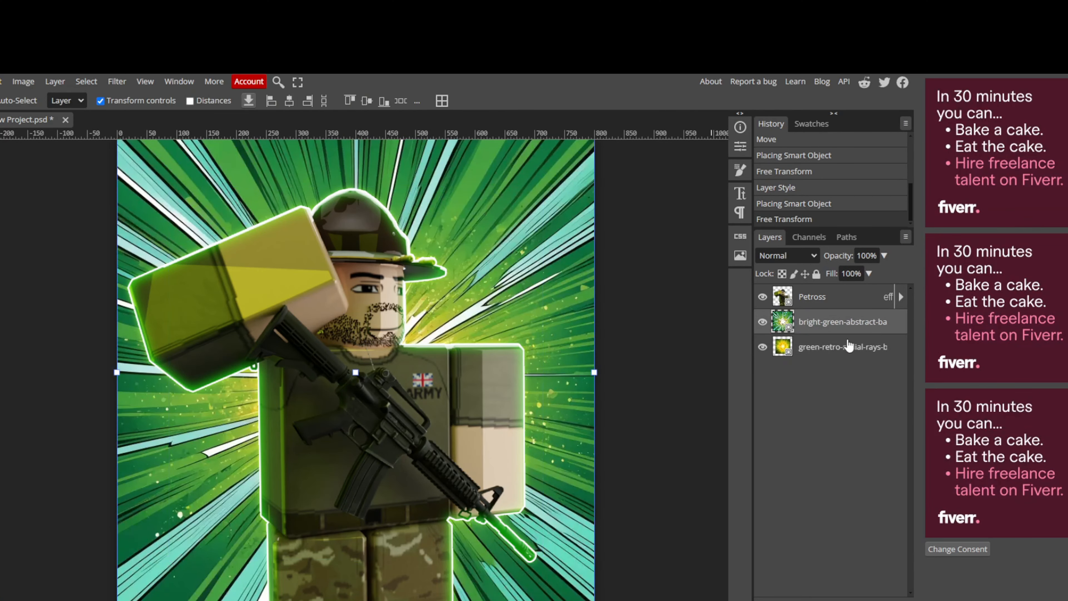
left_click_drag(836, 358, 837, 321)
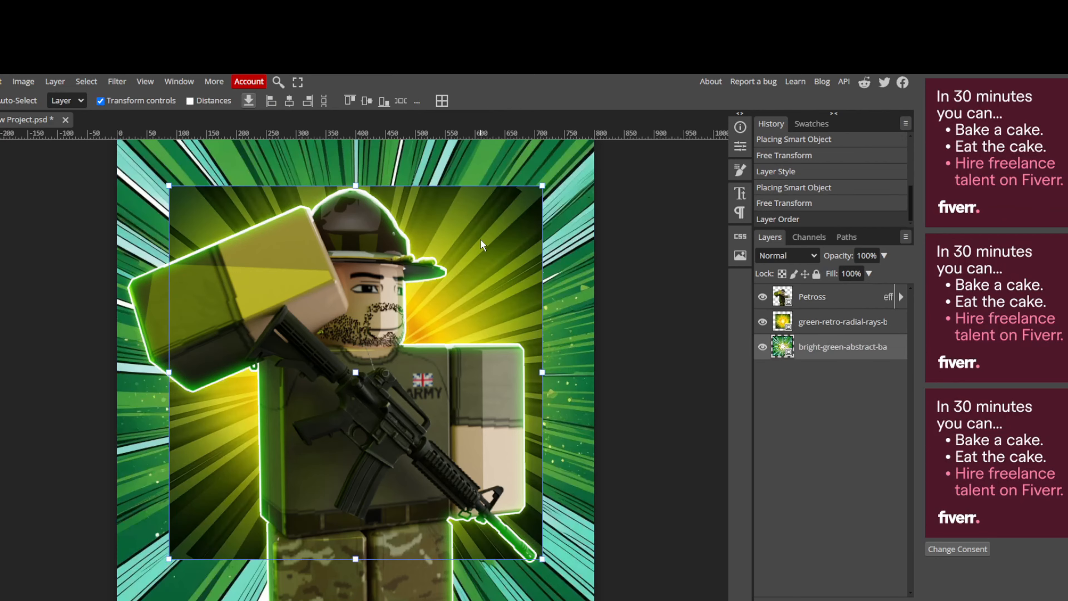
left_click_drag(542, 185, 654, 74)
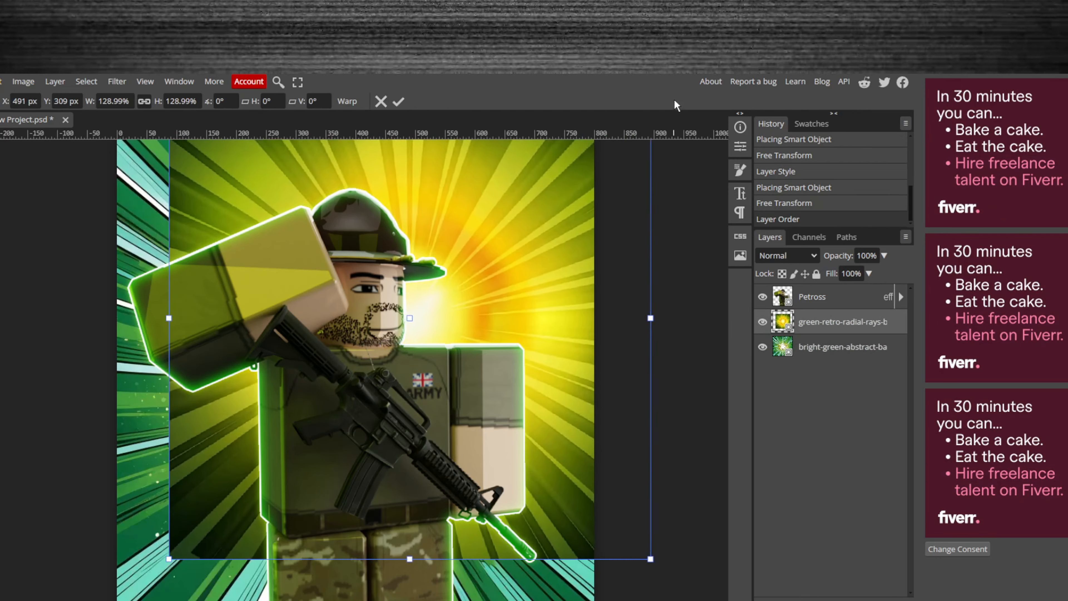
left_click_drag(561, 172, 506, 230)
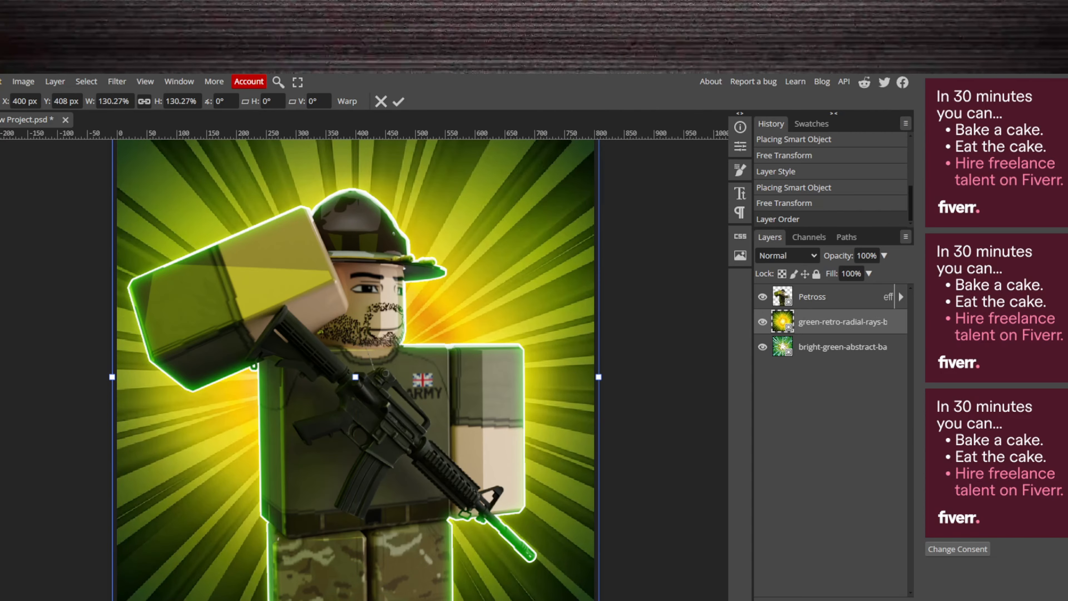
left_click(12, 190)
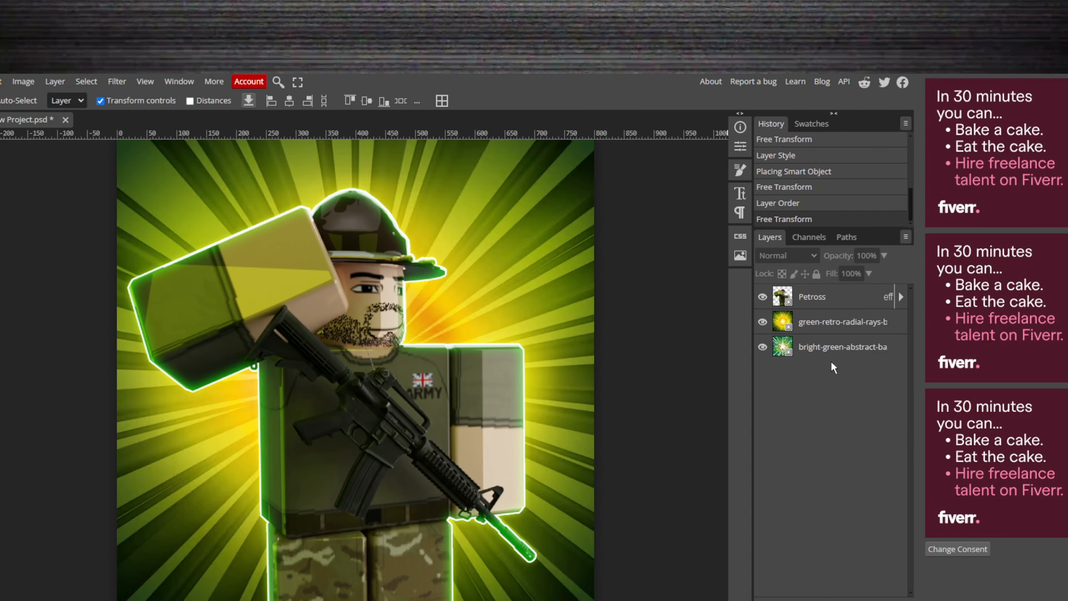
- Delete the green-retro-radial-rays layer and check the composition against the green abstract background
left_click(878, 329)
key("Delete")
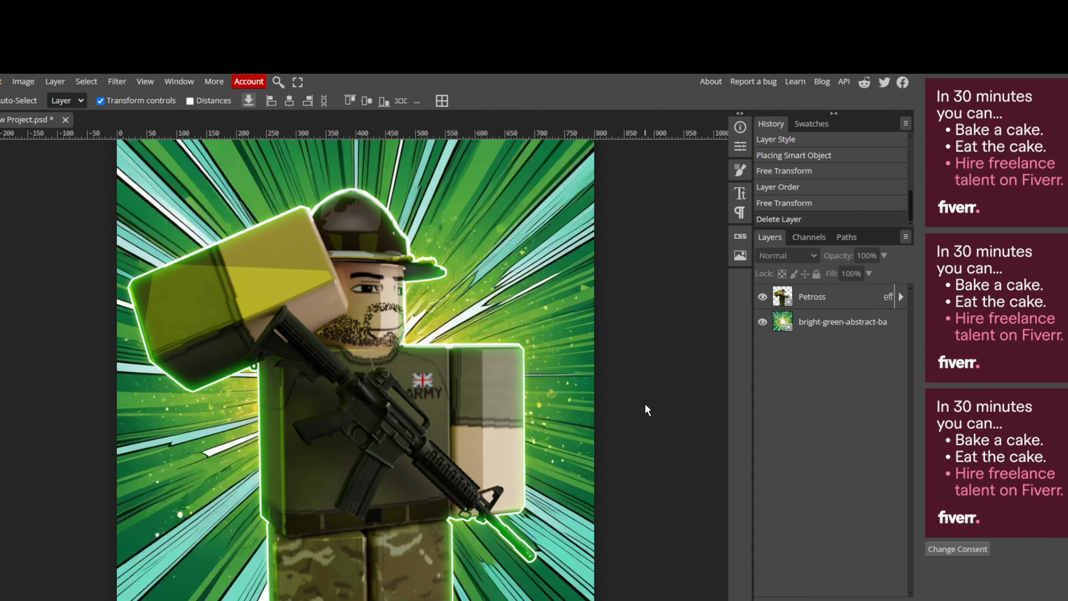
scroll(619, 479, "down", 1)
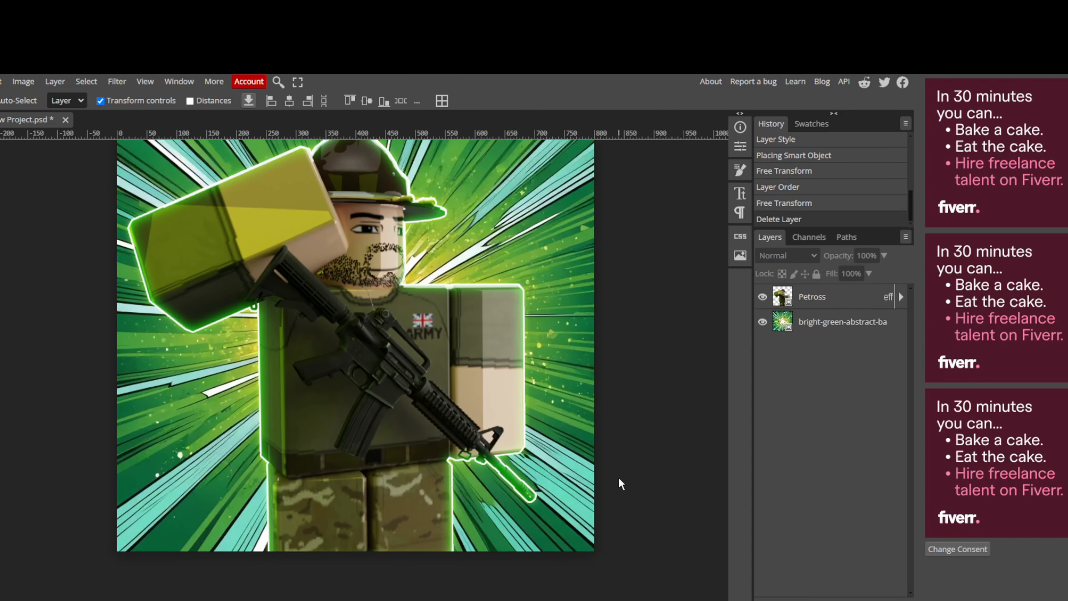
scroll(619, 479, "up", 2)
scroll(618, 478, "down", 1, "alt")
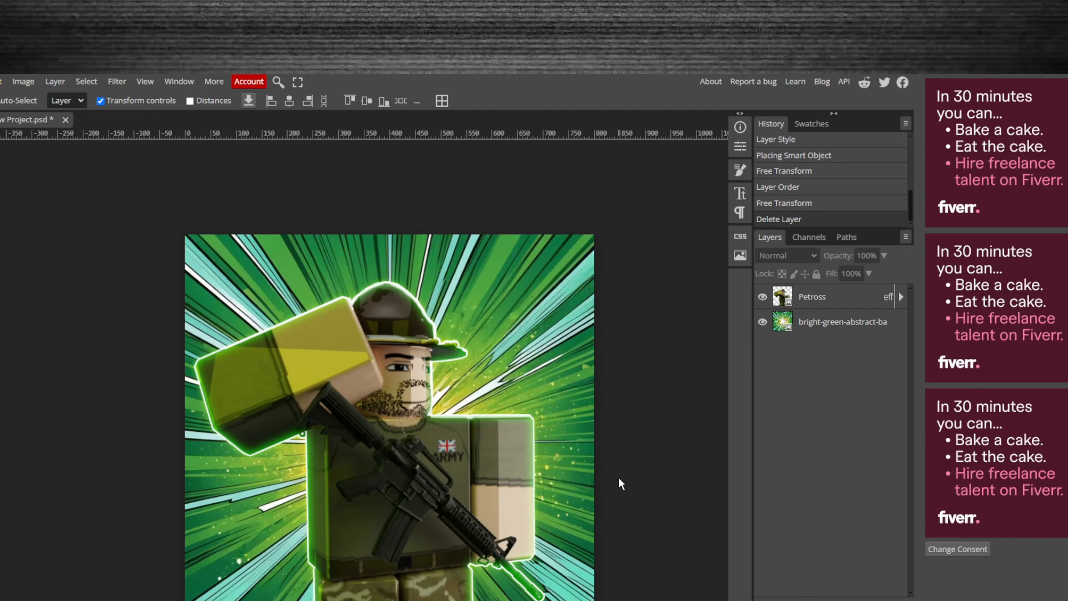
scroll(618, 477, "down", 1, "alt")
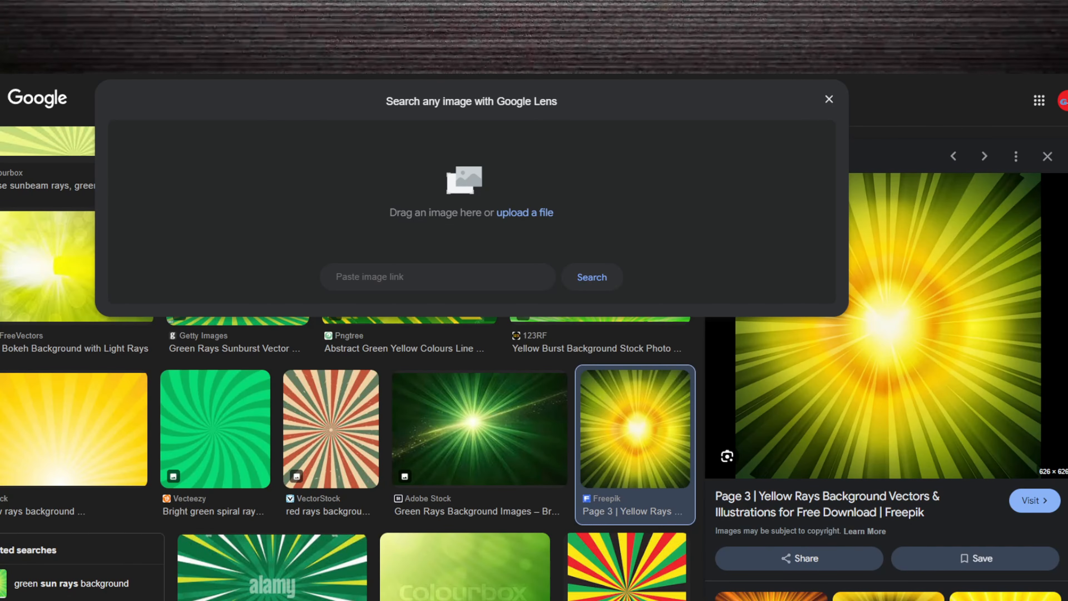
- Return to Google Images, close the Lens upload prompt and search for "green electricity png"
left_click(829, 99)
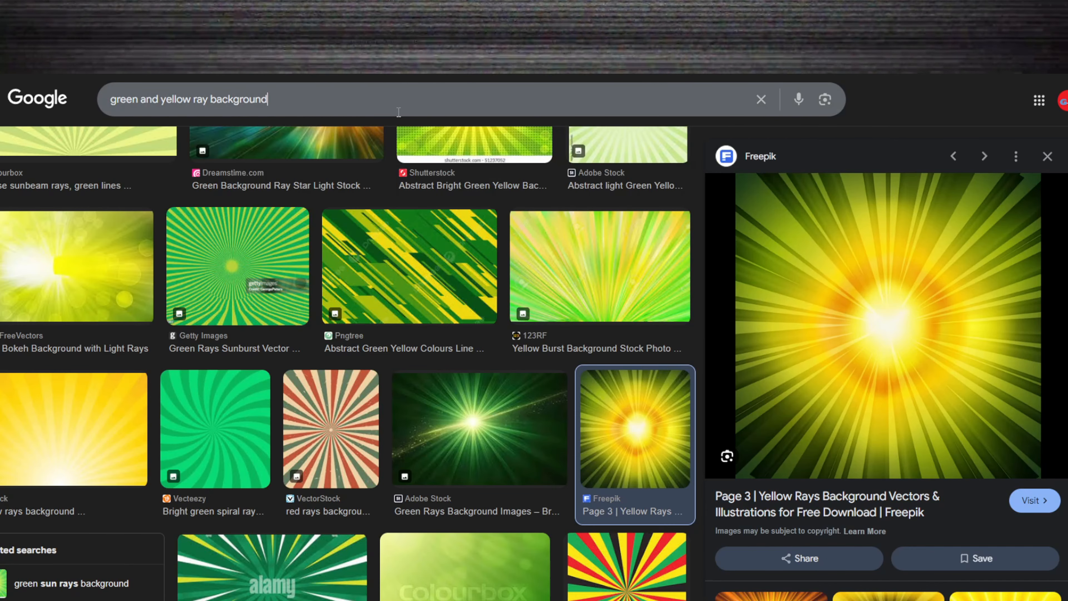
triple_click(583, 102)
type("gree")
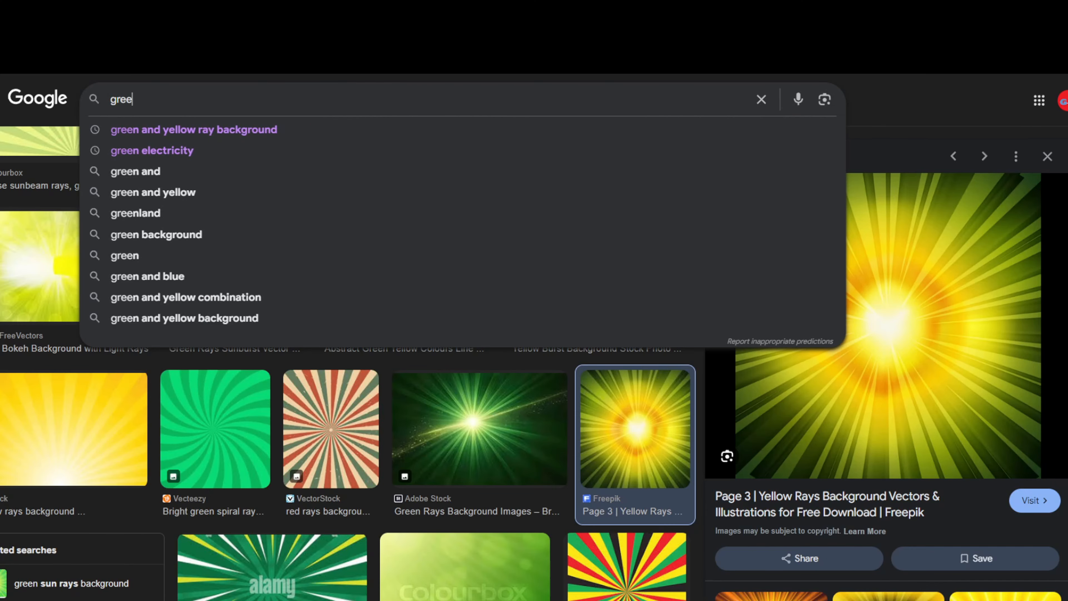
left_click(128, 146)
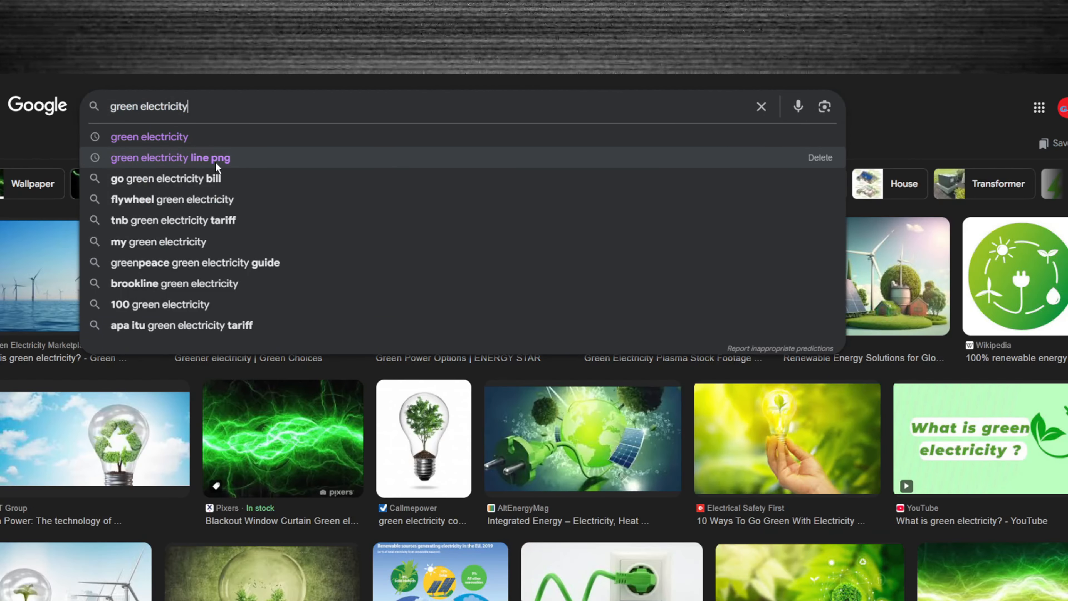
type("png")
key("Return")
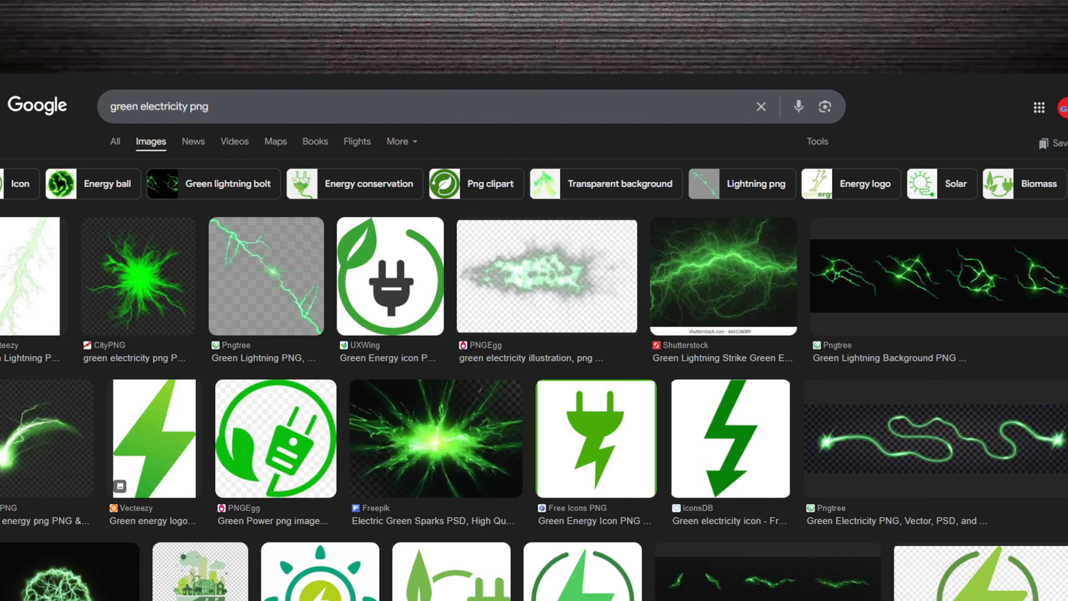
- Bring the Vecteezy green lightning image into the Photopea project and move its layer above the Petross character layer
left_click(33, 277)
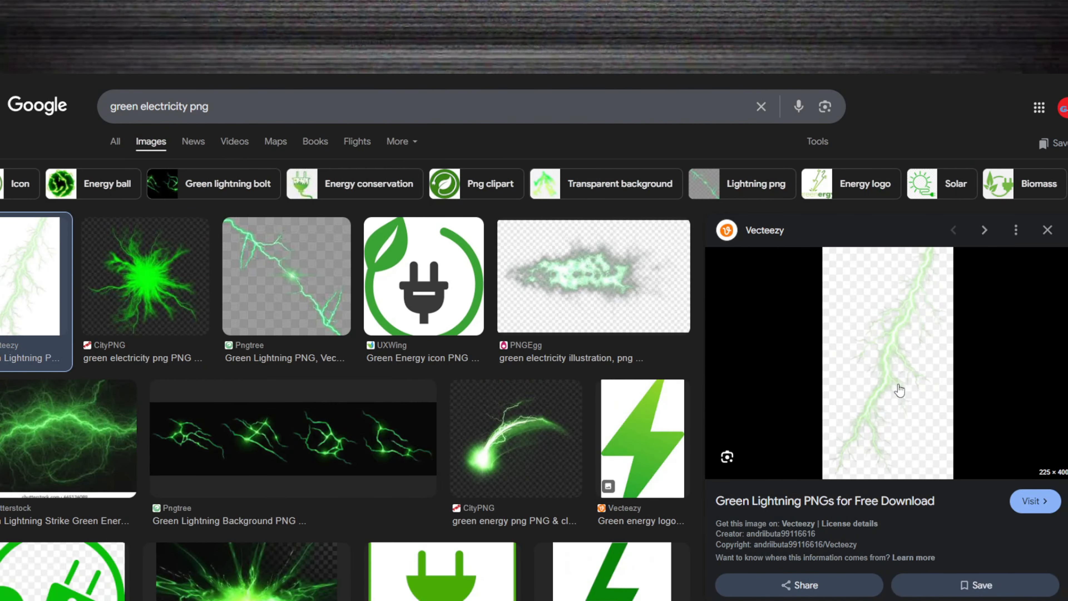
left_click_drag(881, 380, 577, 312)
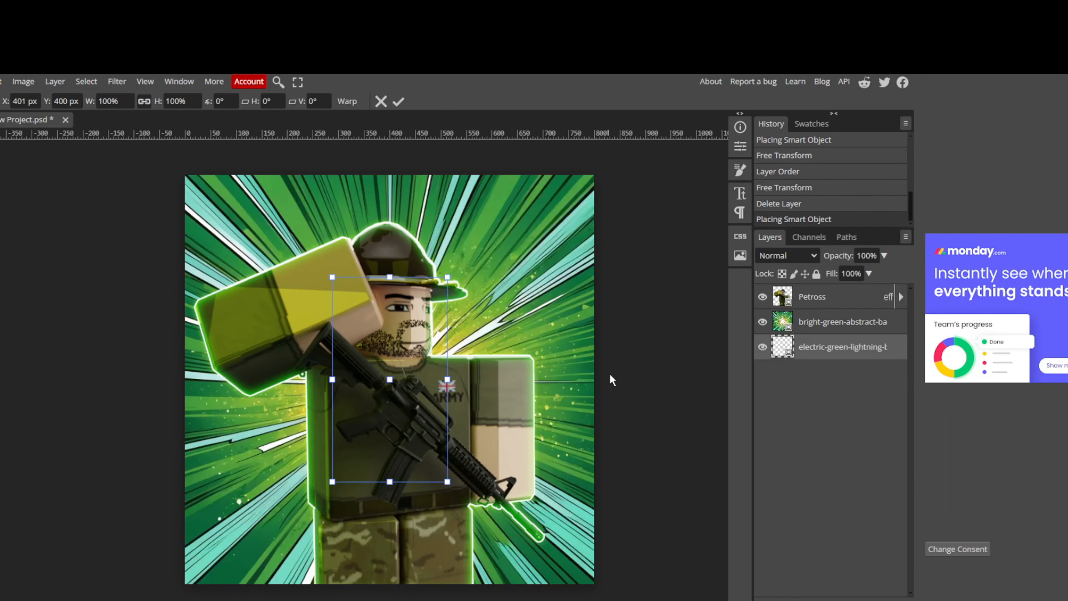
left_click_drag(823, 352, 834, 294)
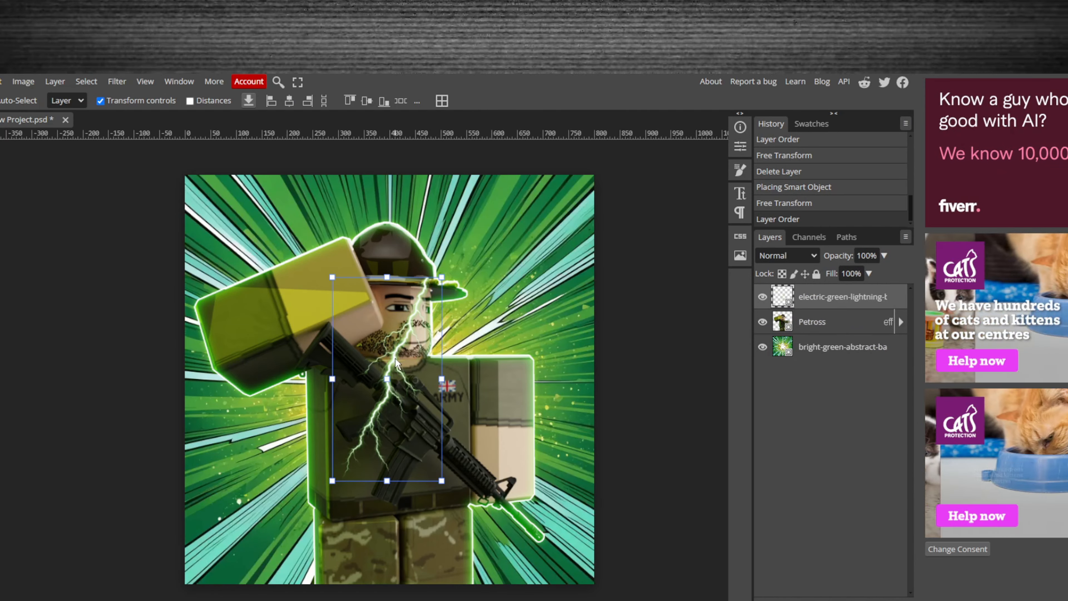
- Move the green lightning bolt off the character to the canvas's upper-right area beside the hat
left_click_drag(395, 362, 509, 257)
left_click(543, 297)
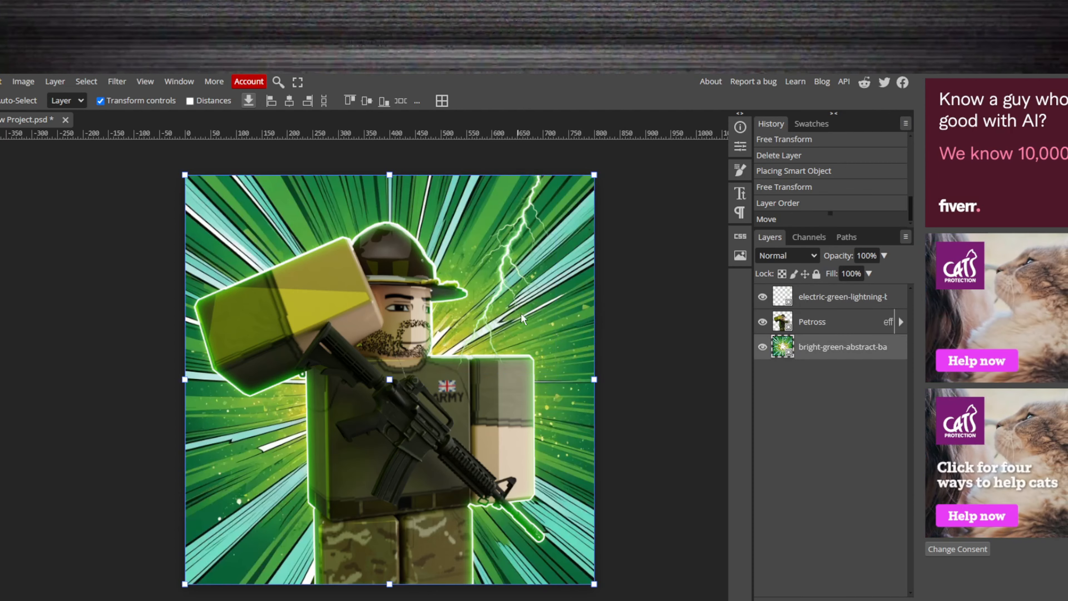
left_click(625, 314)
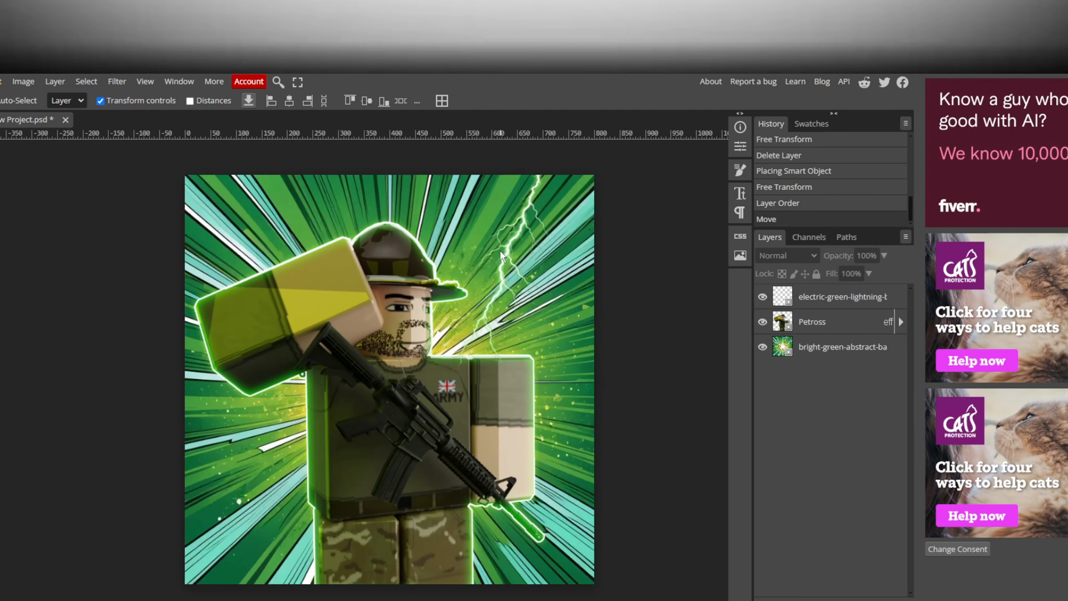
left_click(510, 245)
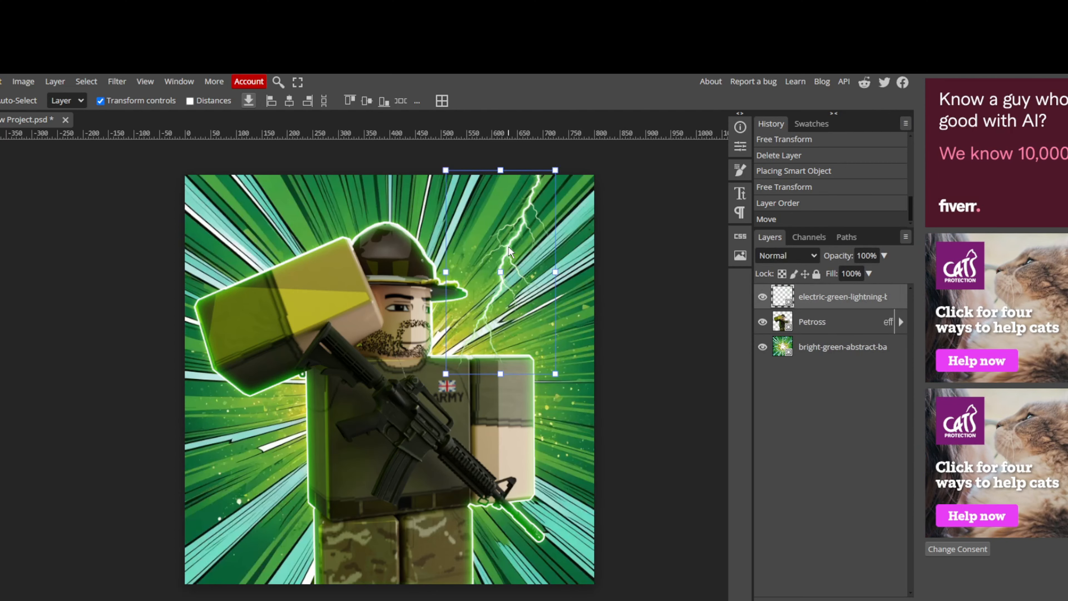
left_click(648, 256)
left_click_drag(508, 255, 530, 222)
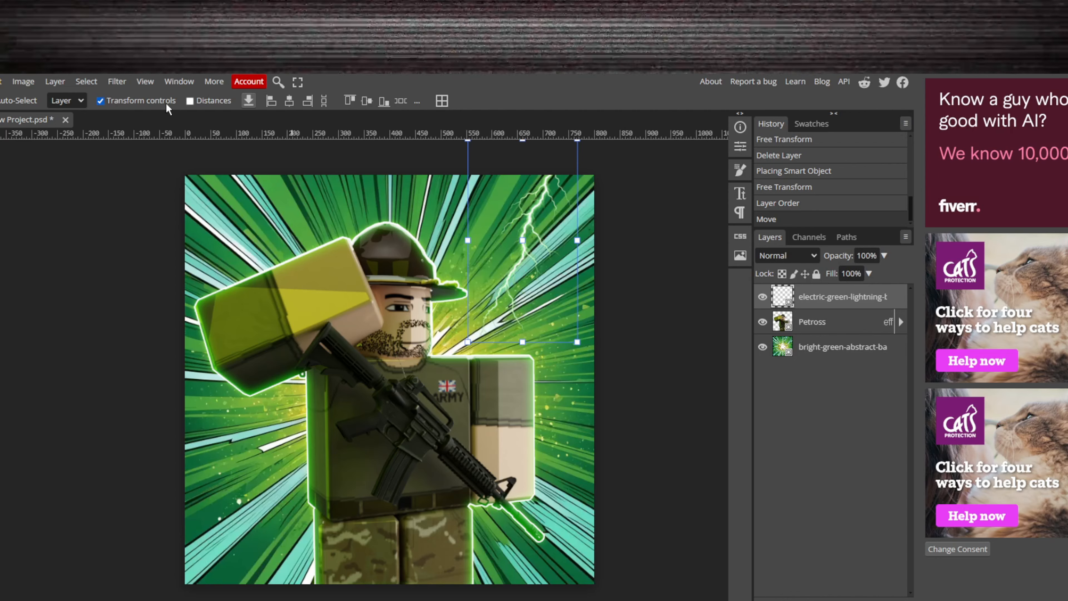
left_click(166, 101)
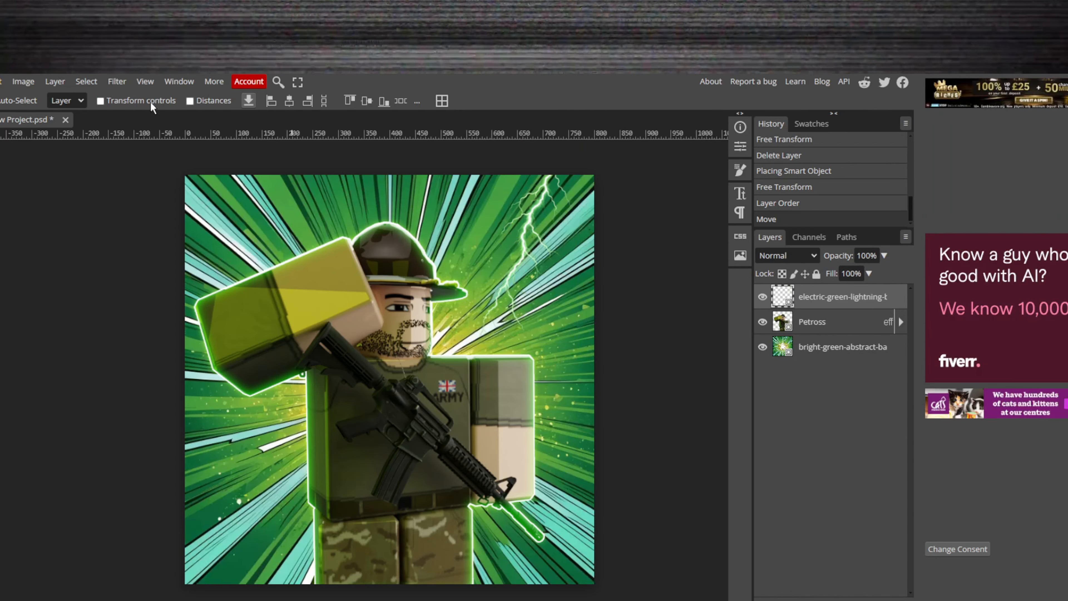
left_click(150, 101)
left_click(91, 162)
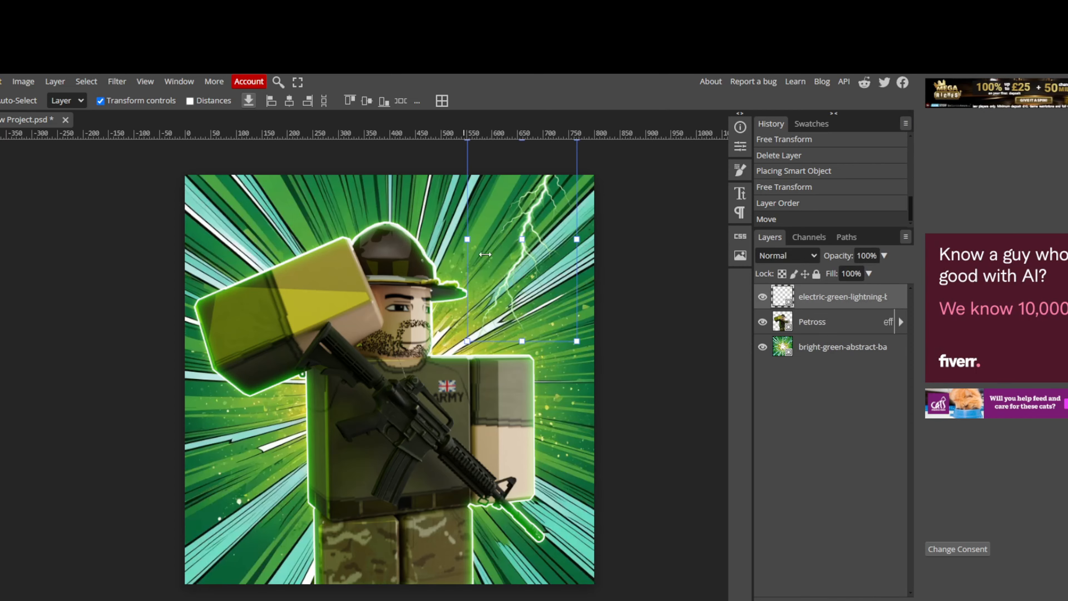
left_click_drag(523, 208, 514, 260)
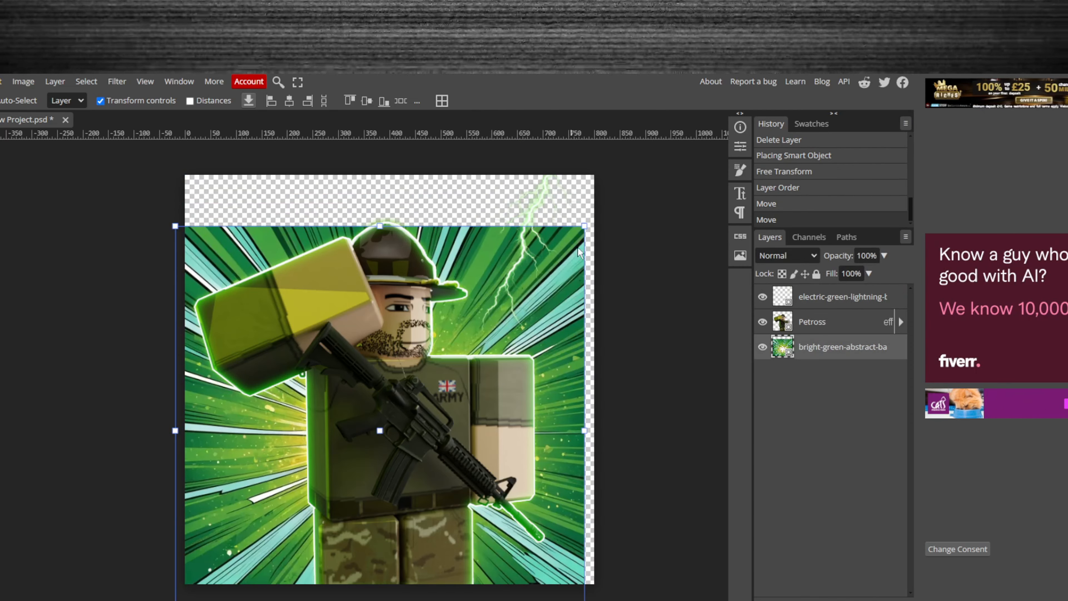
key("ctrl+z")
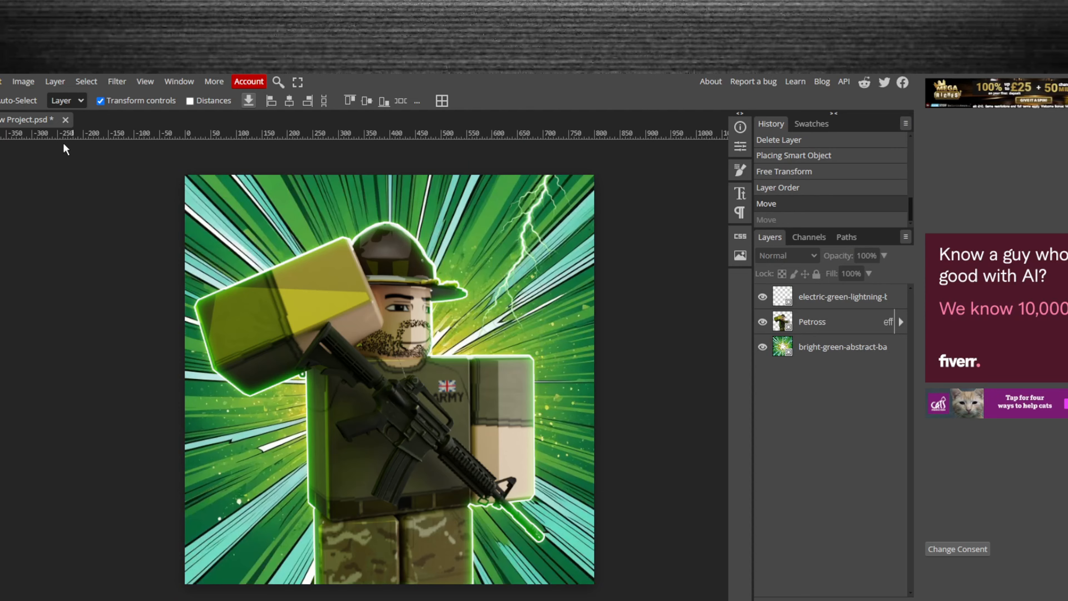
- Rotate the lightning bolt about 18.8° and position it in the upper-right corner of the canvas, around X 696 px, Y 91 px
left_click(125, 104)
left_click_drag(533, 217, 519, 251)
left_click(133, 101)
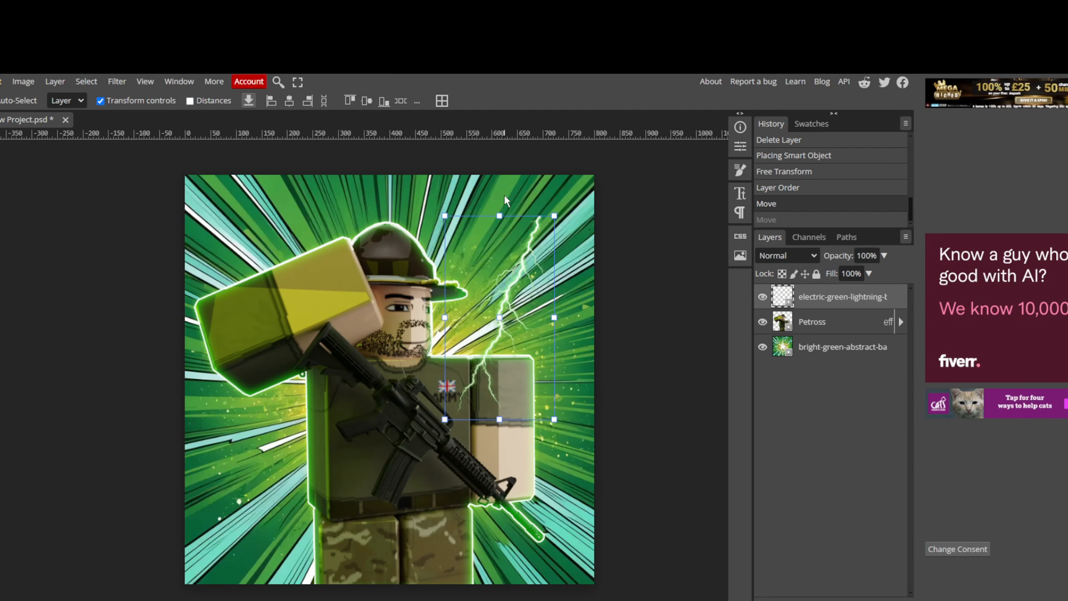
left_click(507, 197)
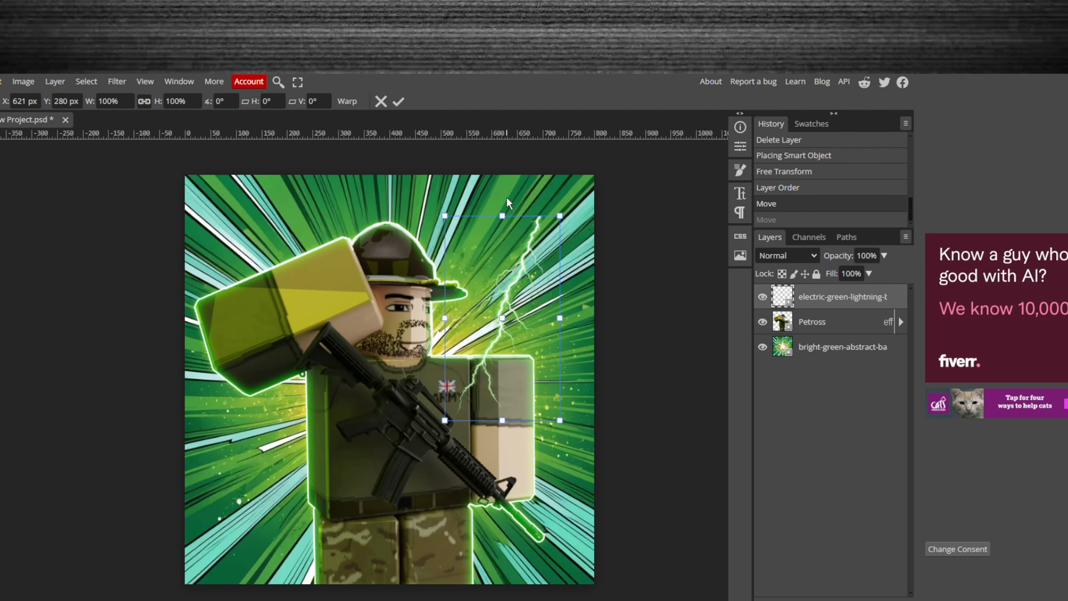
left_click_drag(507, 197, 587, 166)
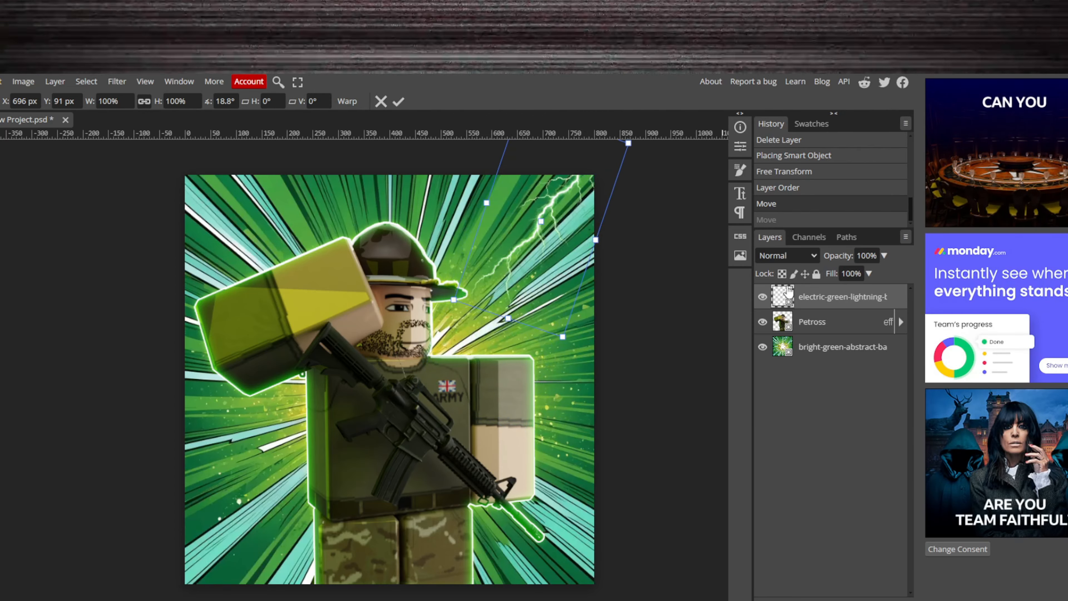
- Give the lightning layer an inner glow with 3% noise, 3% spread, 34 px size and the yellowish green colour 63c000
double_click(897, 298)
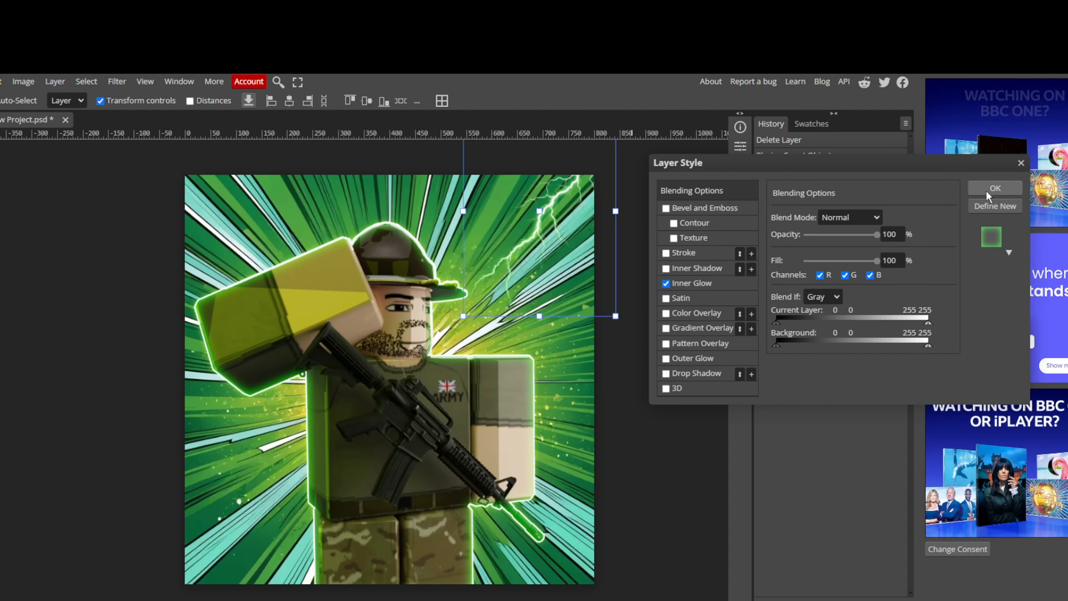
left_click(717, 283)
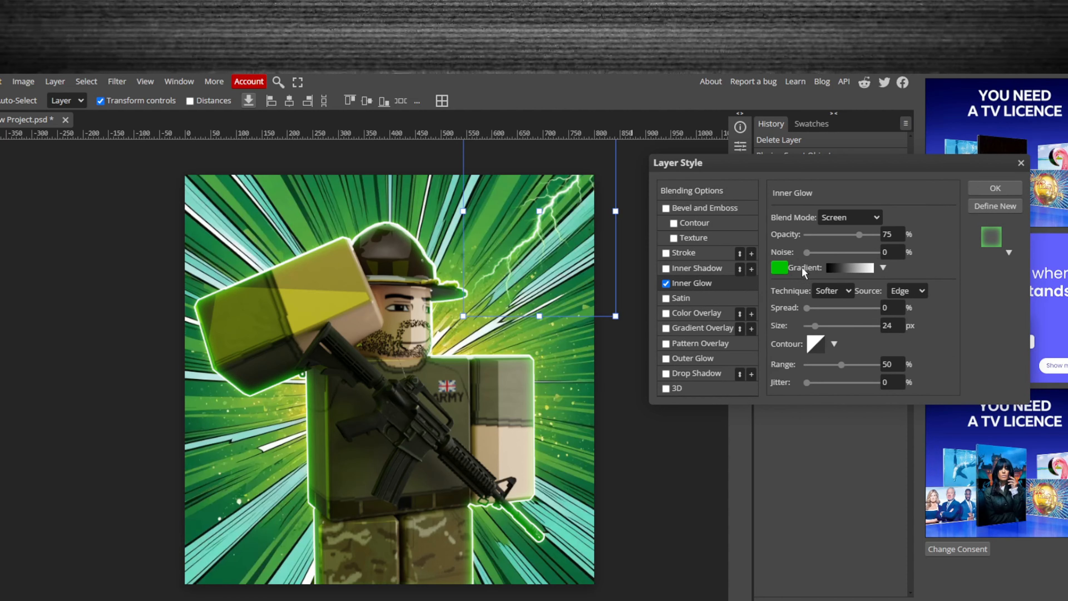
left_click_drag(808, 254, 809, 254)
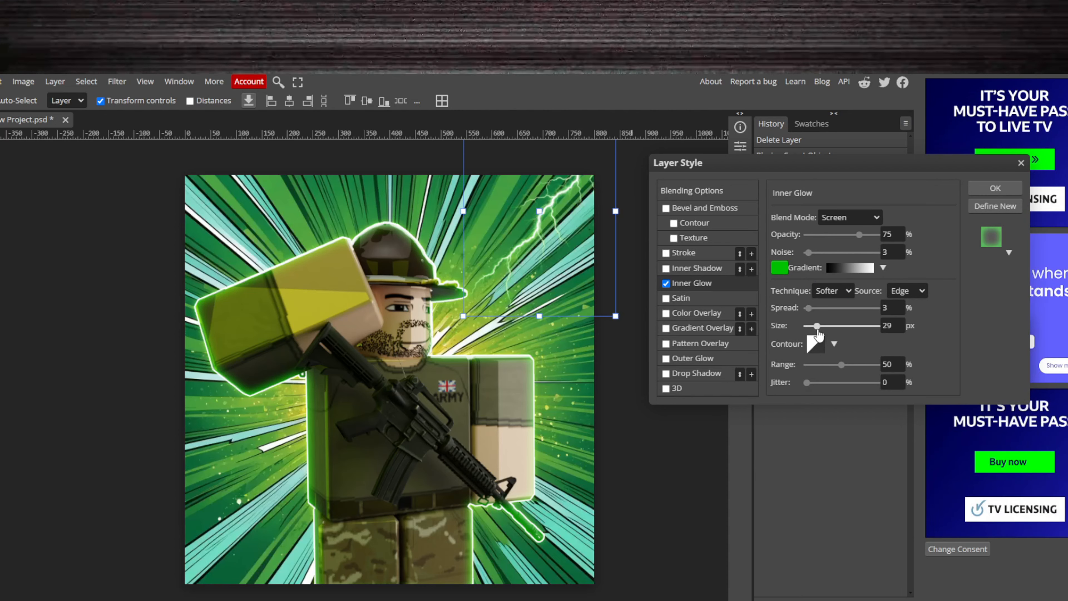
left_click(779, 267)
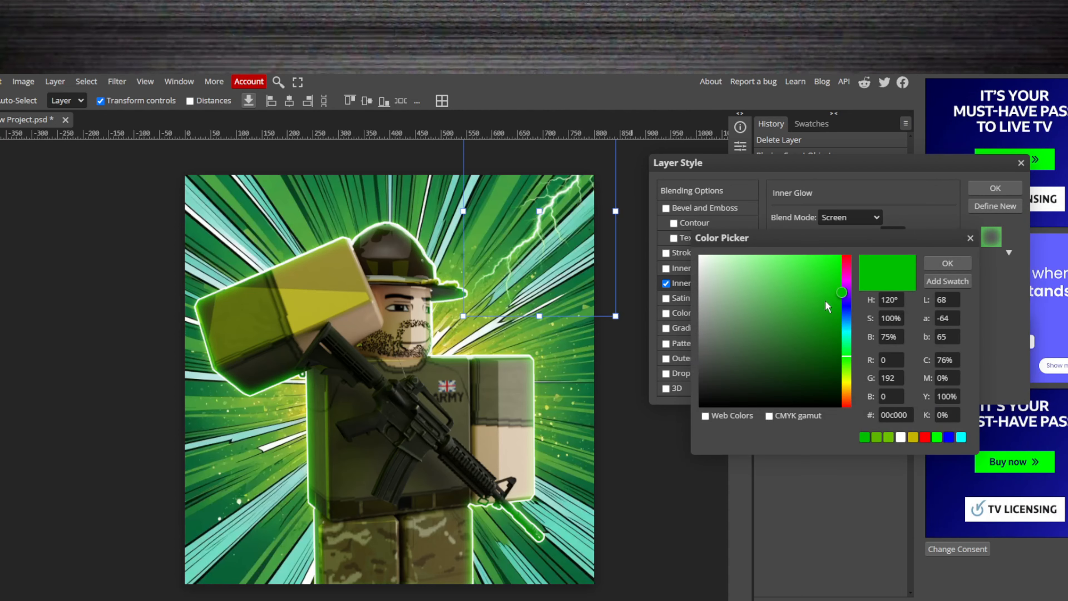
left_click_drag(846, 358, 846, 370)
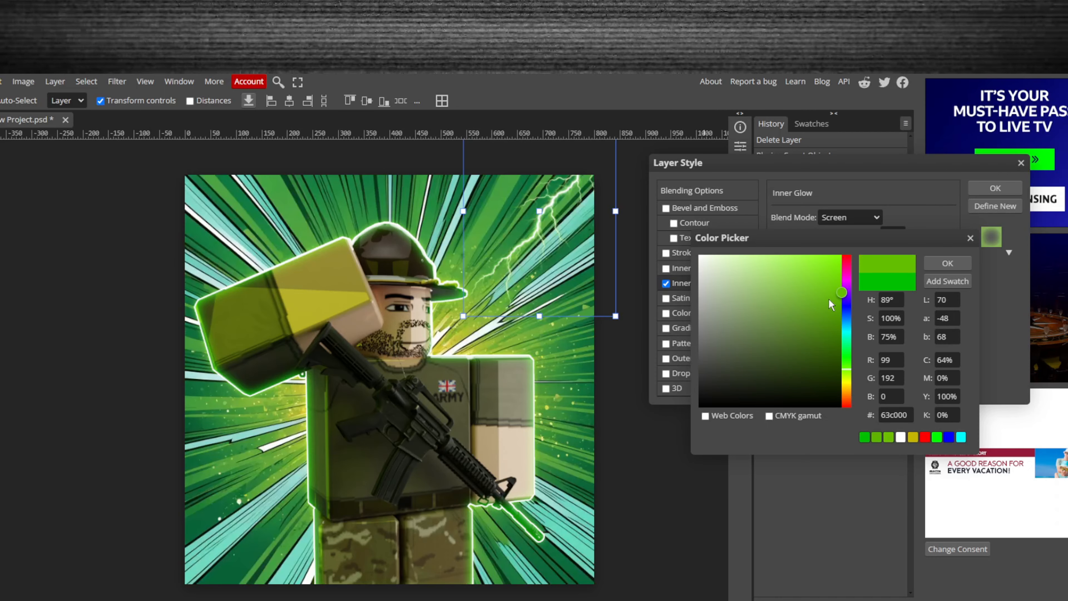
left_click(952, 264)
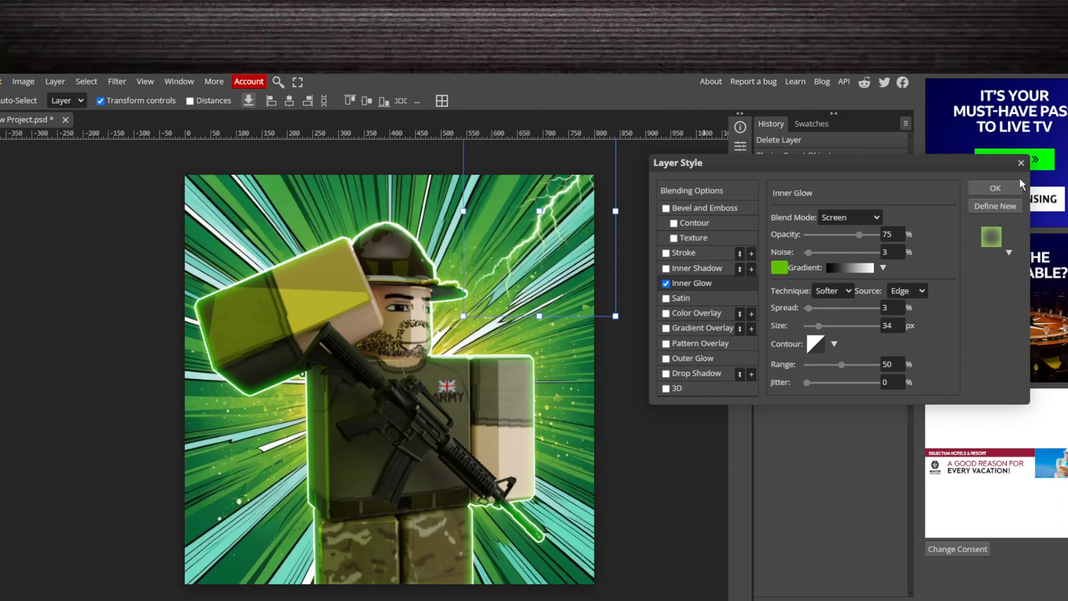
left_click(1018, 188)
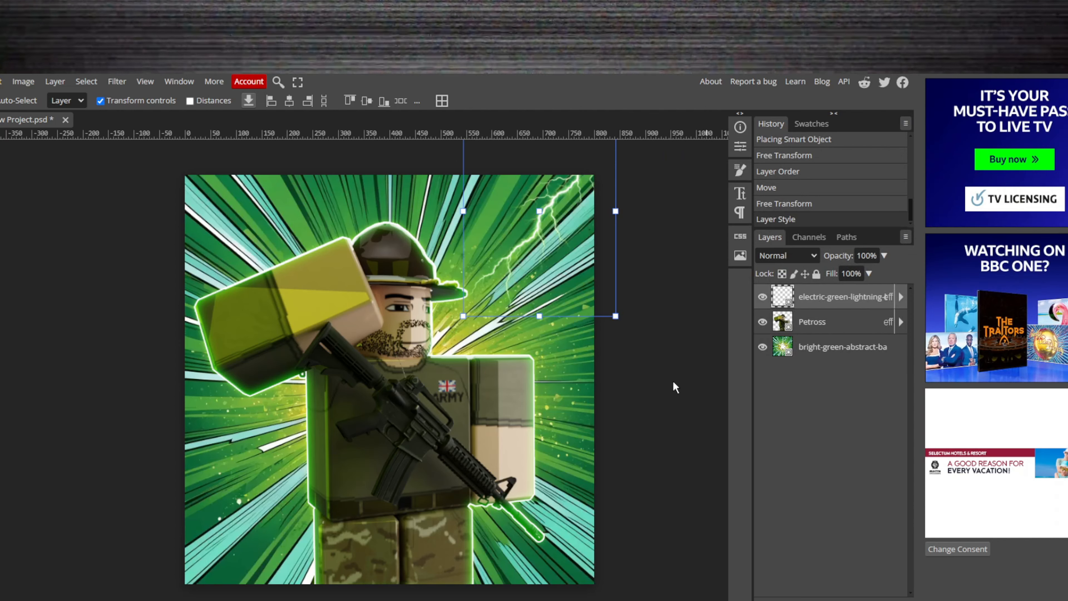
- Duplicate the lightning layer, then place the copy at the canvas's left edge below the raised arm, rotated about -67.9°
key("ctrl+j")
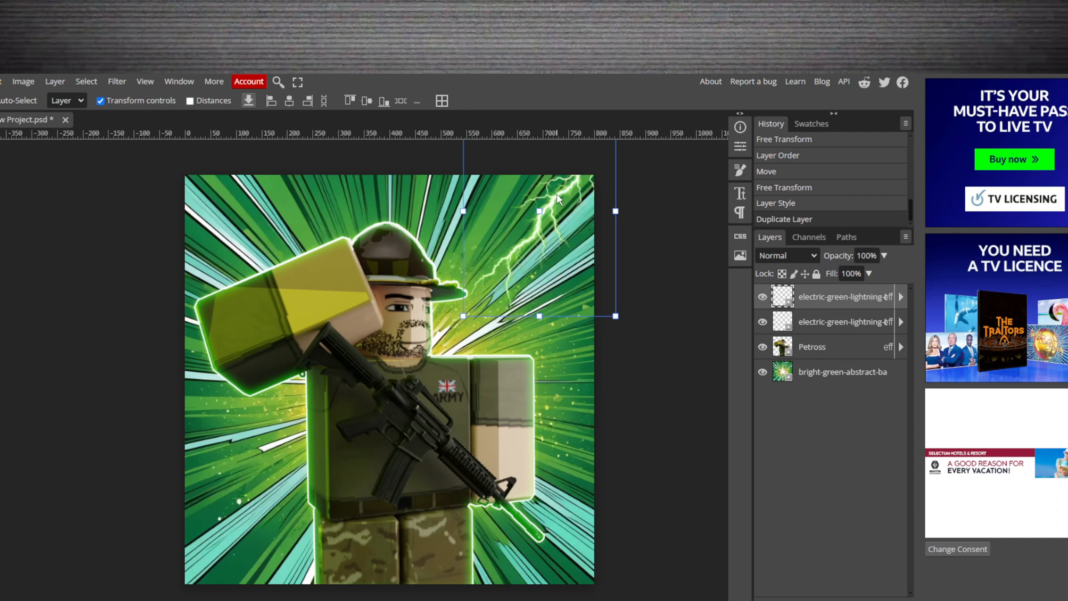
left_click_drag(557, 194, 61, 377)
key("ctrl+alt+t")
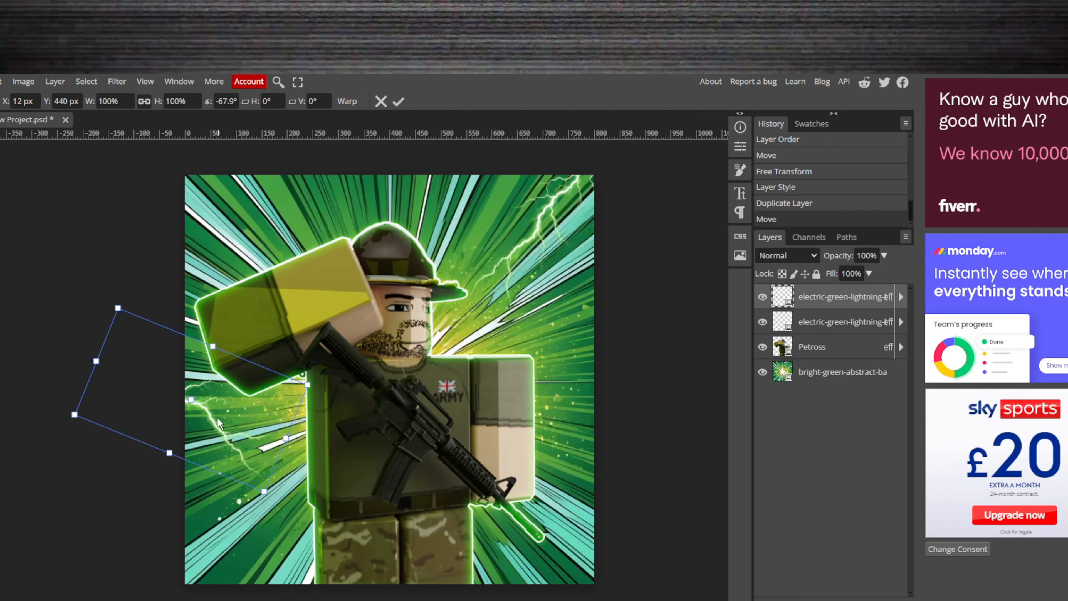
key("Return")
- Add another lightning copy in the canvas's lower-right corner, rotated about 106.6°, and order all lightning layers beneath the Petross character layer
key("ctrl+j")
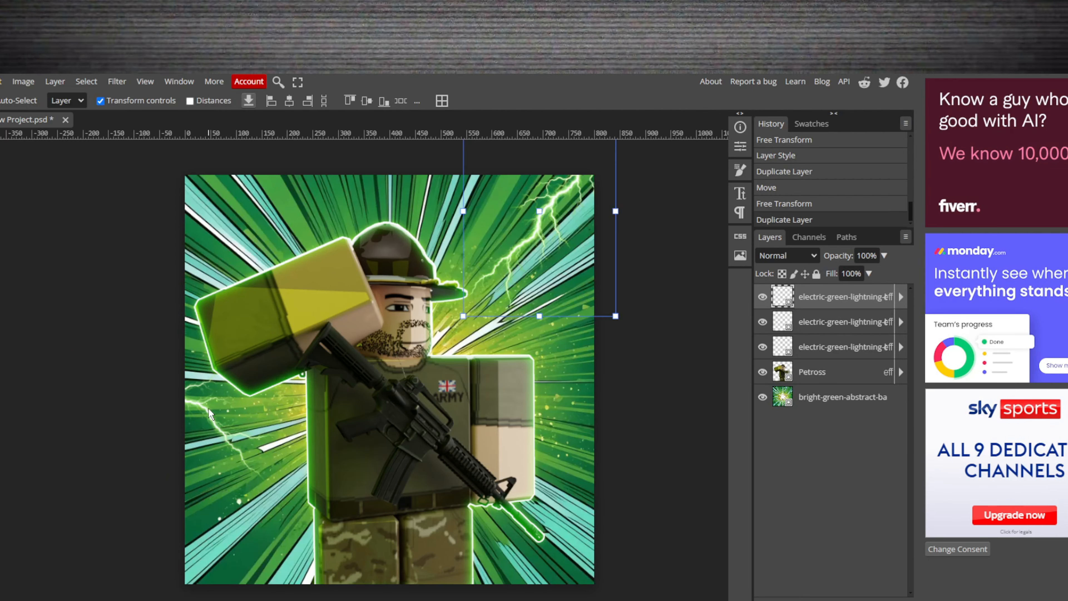
left_click_drag(553, 206, 680, 594)
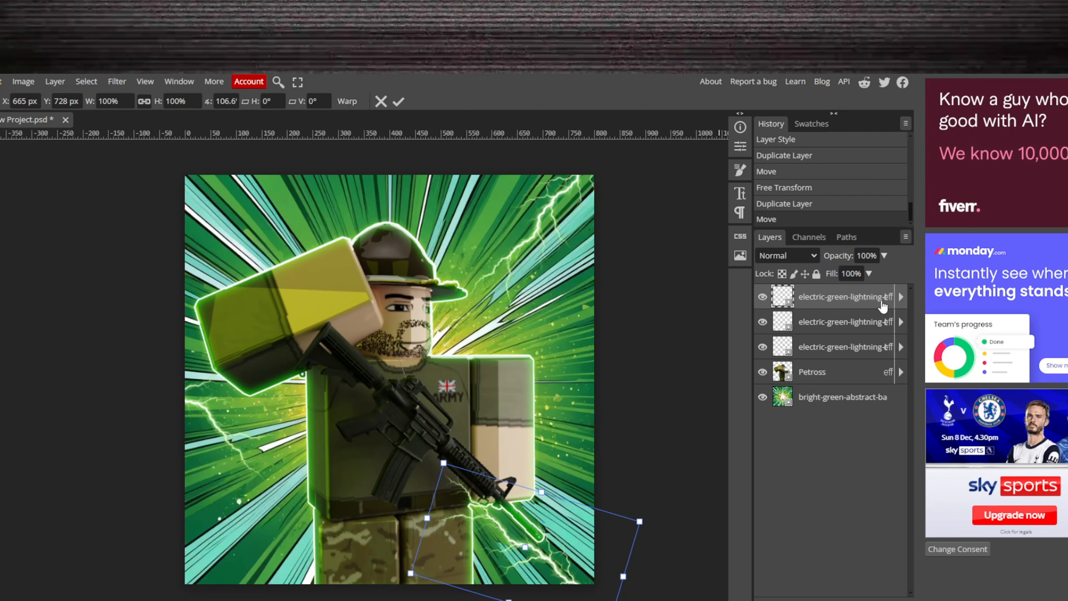
left_click_drag(866, 361, 839, 334)
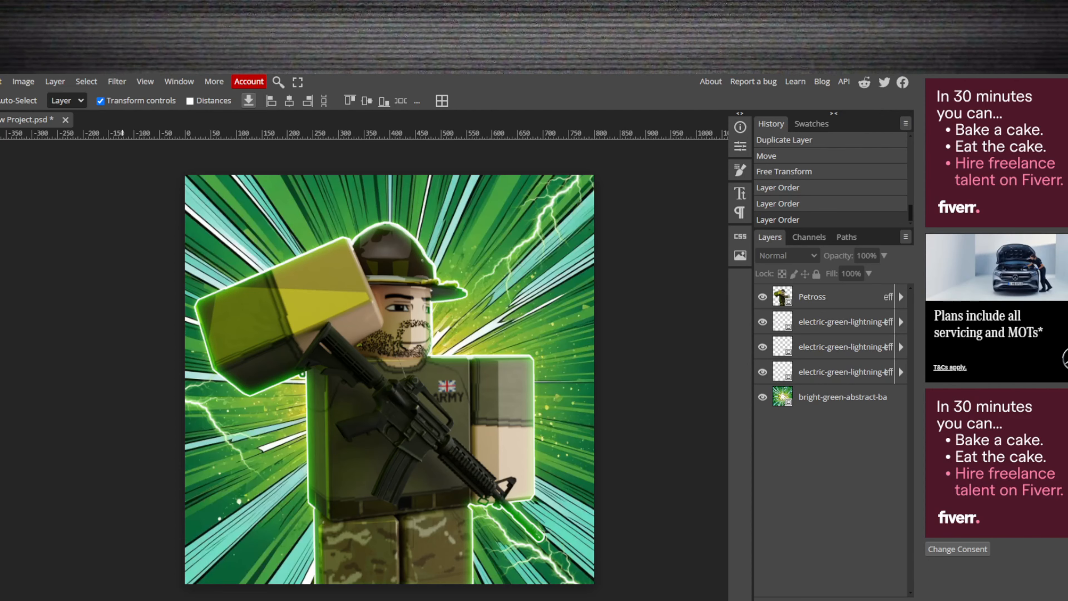
- Add the text "PetrosEdit" at 50 px in the Kanit font near the lower left of the canvas
key("t")
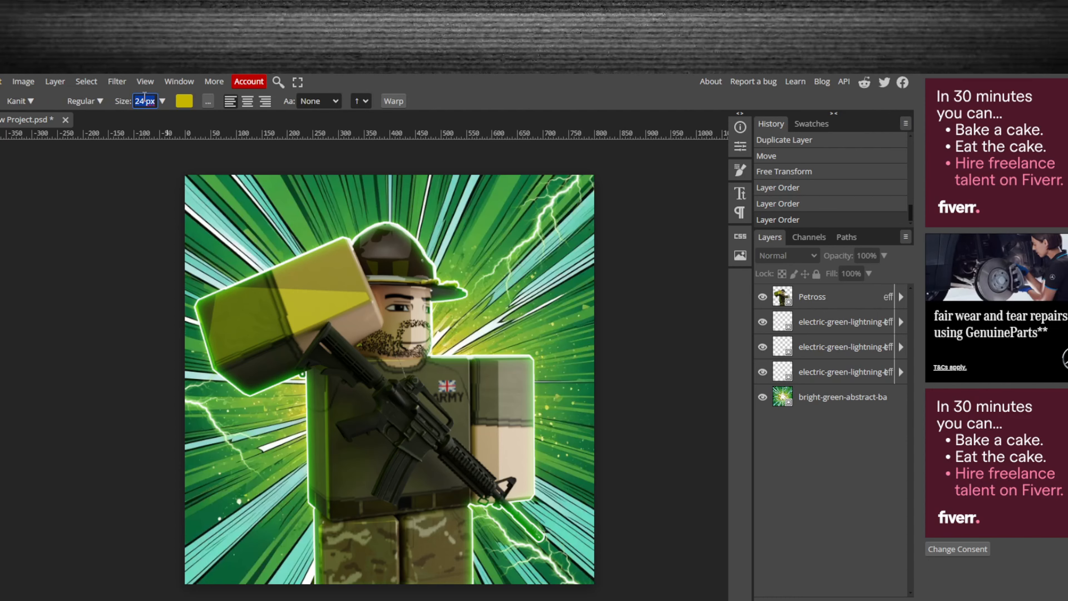
type("50")
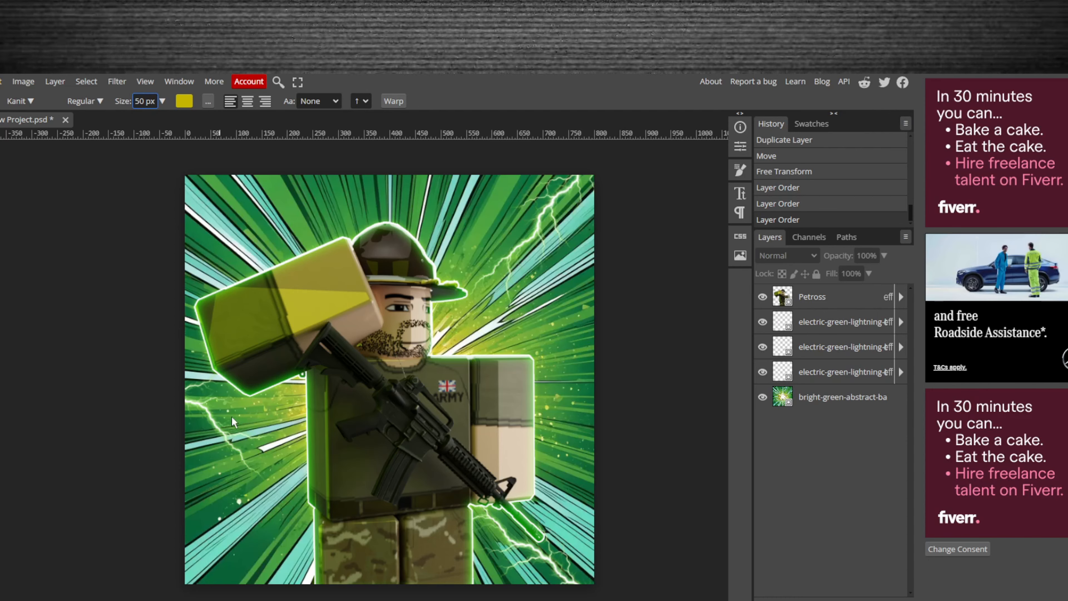
left_click(252, 547)
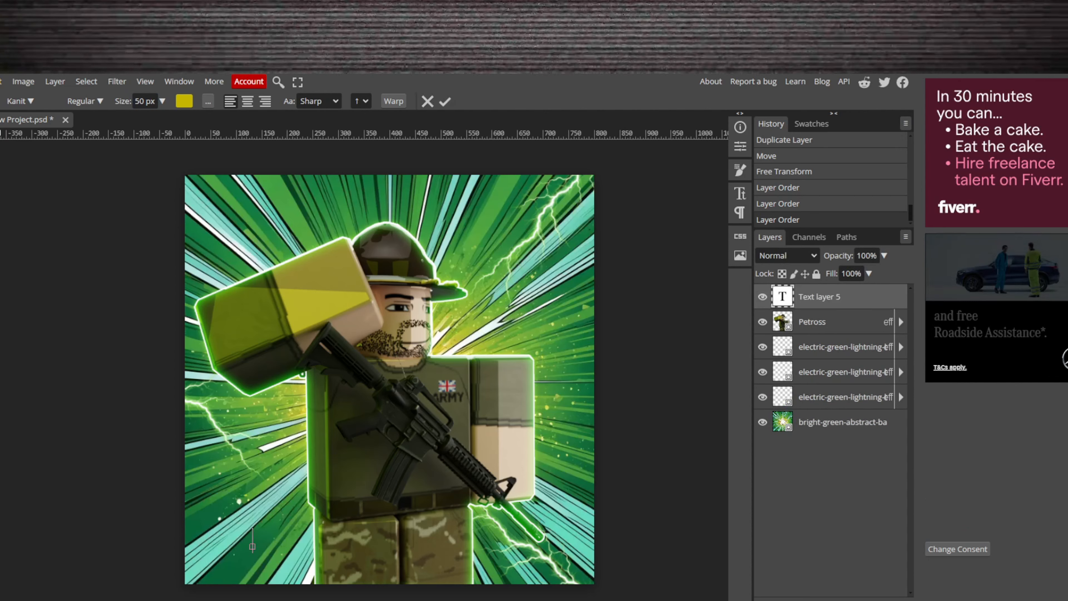
type("Peto")
key("BackSpace")
type("r")
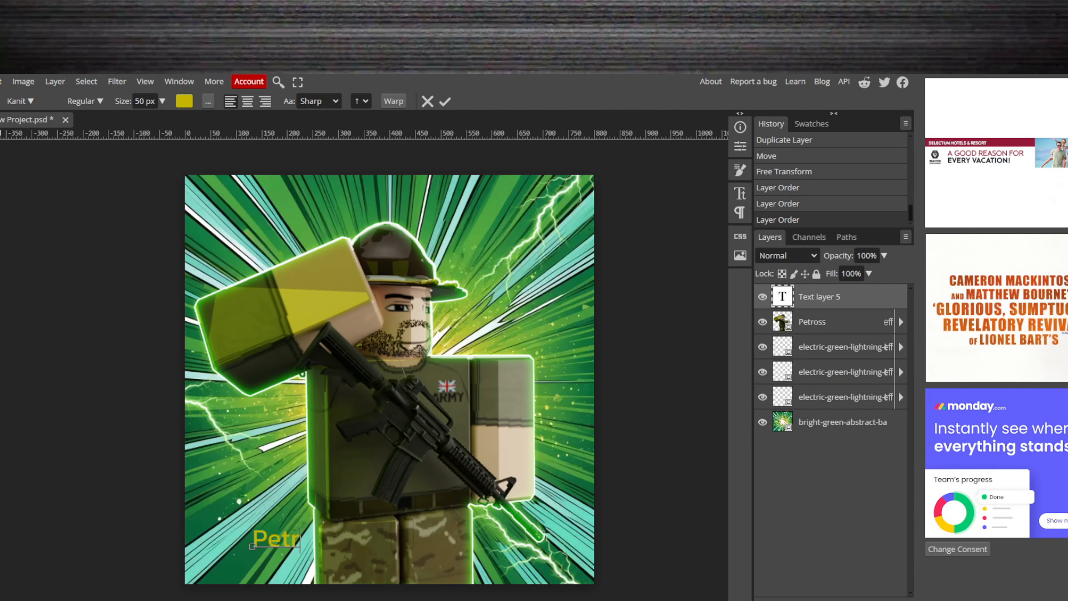
type("osEdit")
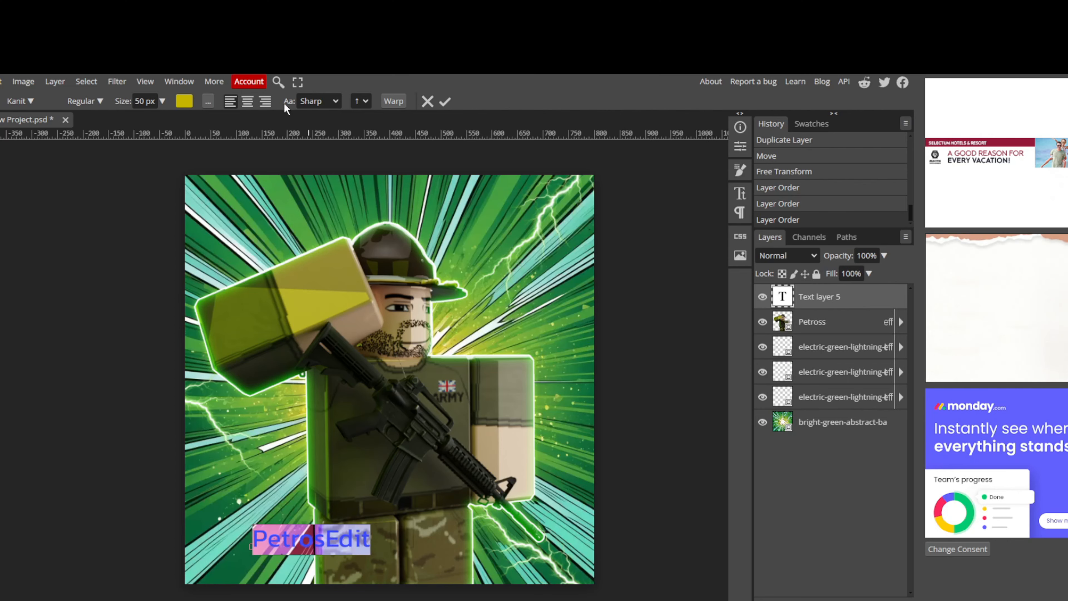
- Recolour the PetrosEdit text white (ffffff) and move it down to the canvas's bottom-left corner
left_click(184, 101)
left_click_drag(742, 290, 680, 217)
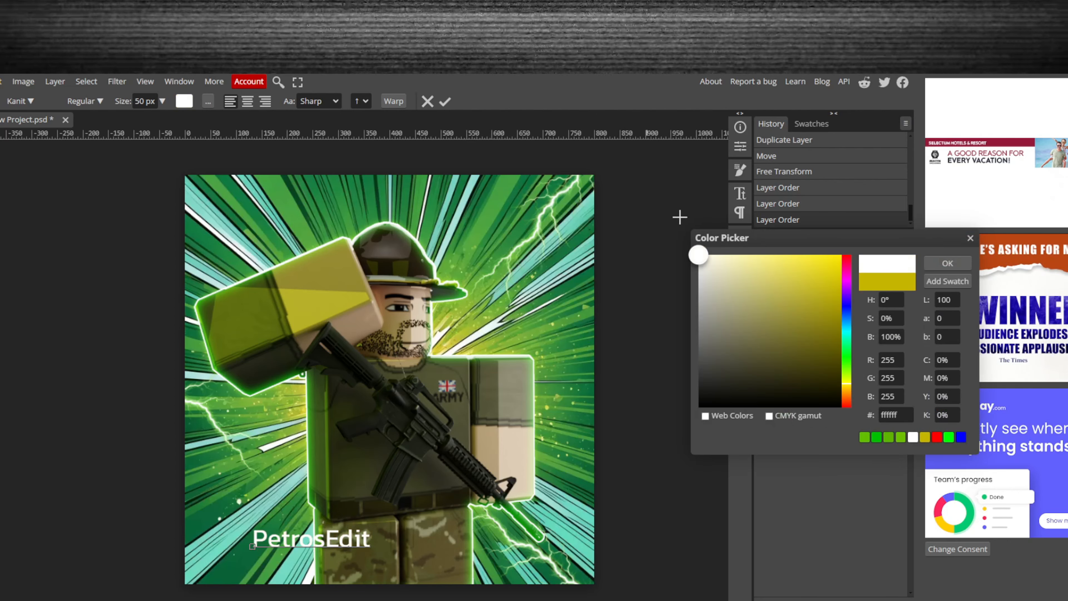
left_click(947, 264)
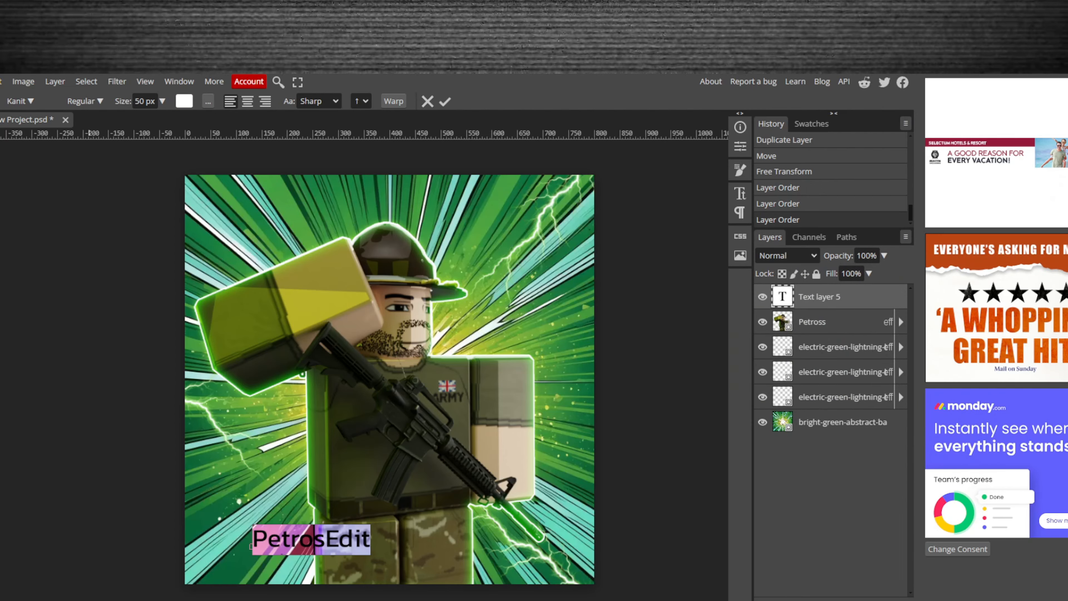
left_click(0, 123)
left_click_drag(343, 540, 293, 575)
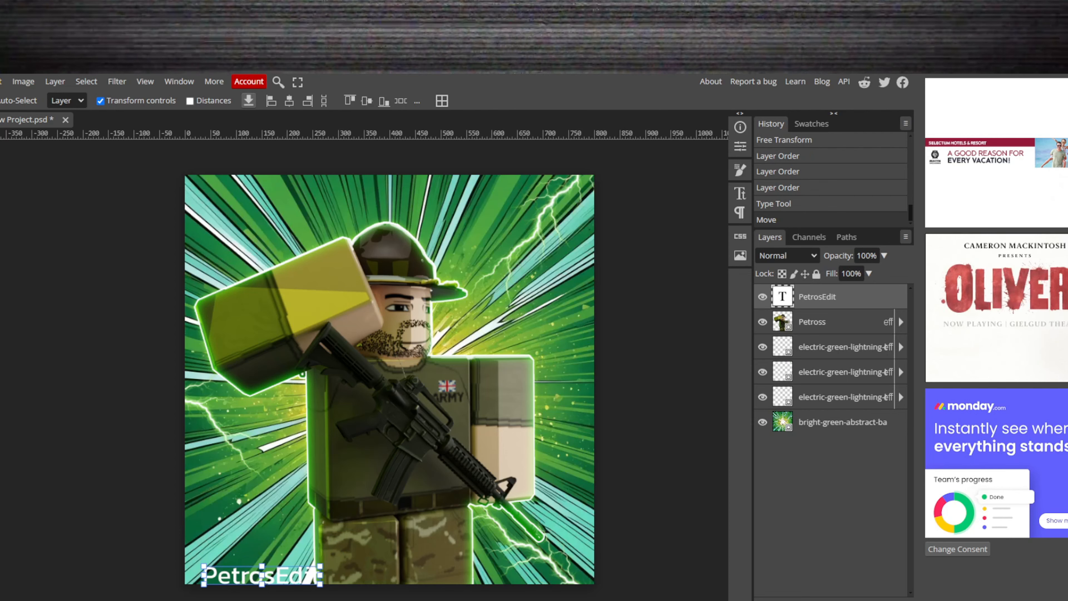
key("t")
left_click(205, 574)
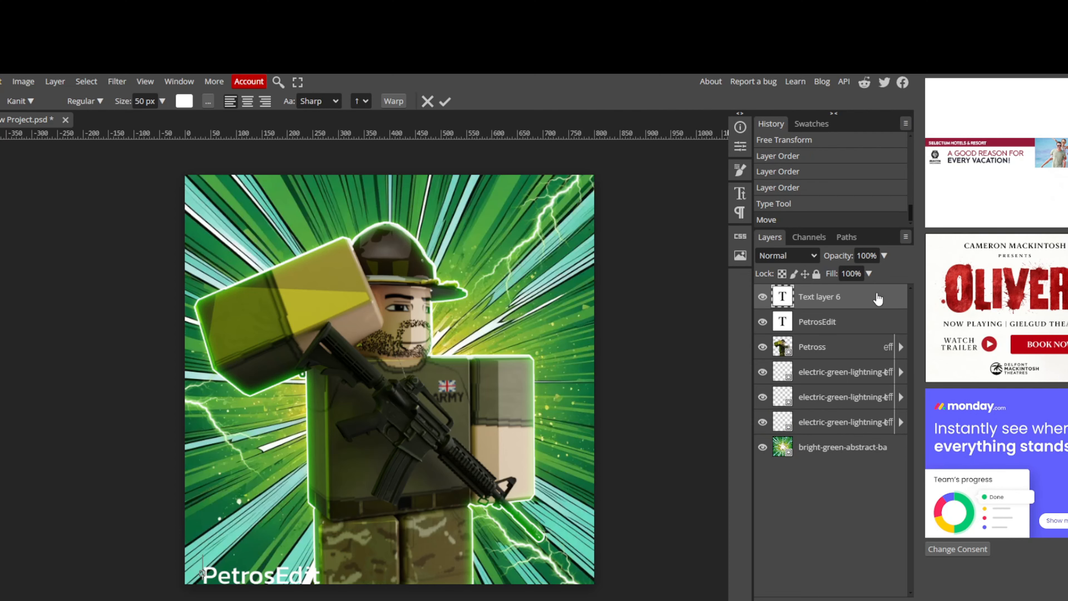
left_click(878, 299)
key("Delete")
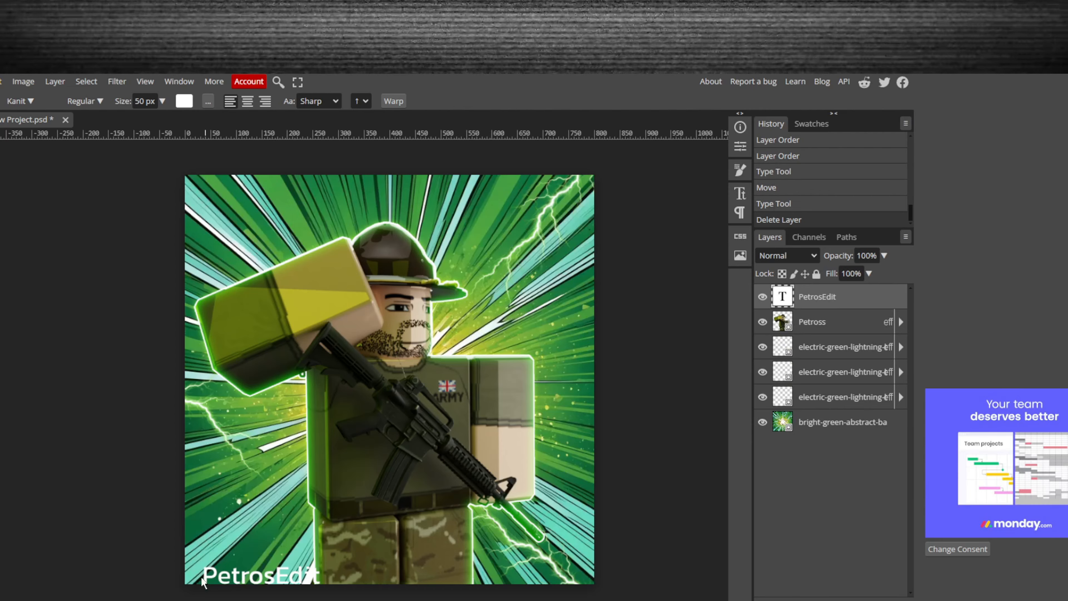
left_click(203, 581)
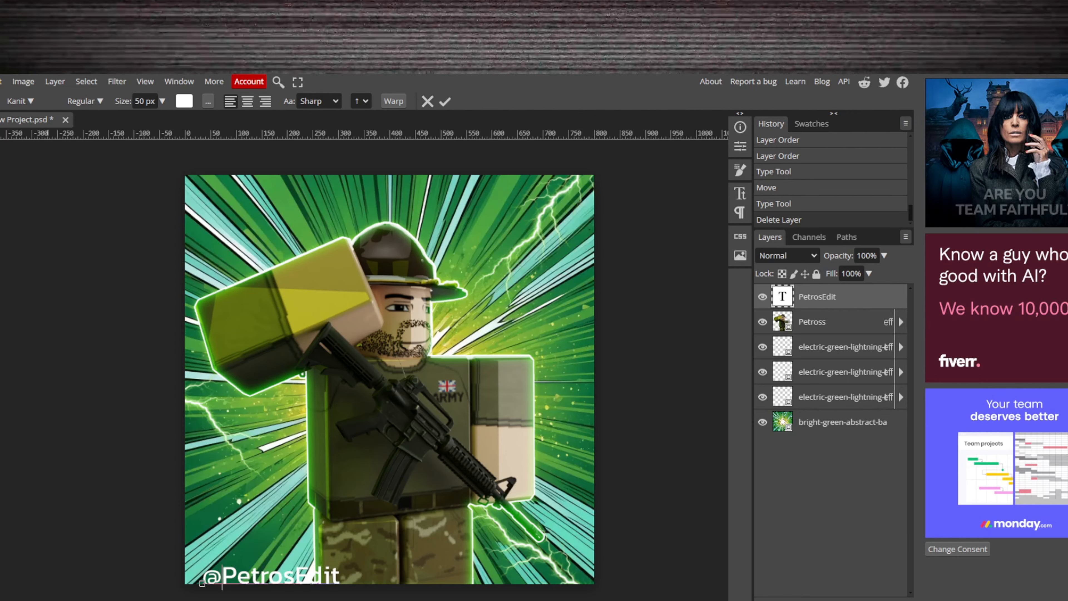
left_click(0, 127)
left_click_drag(305, 581, 286, 580)
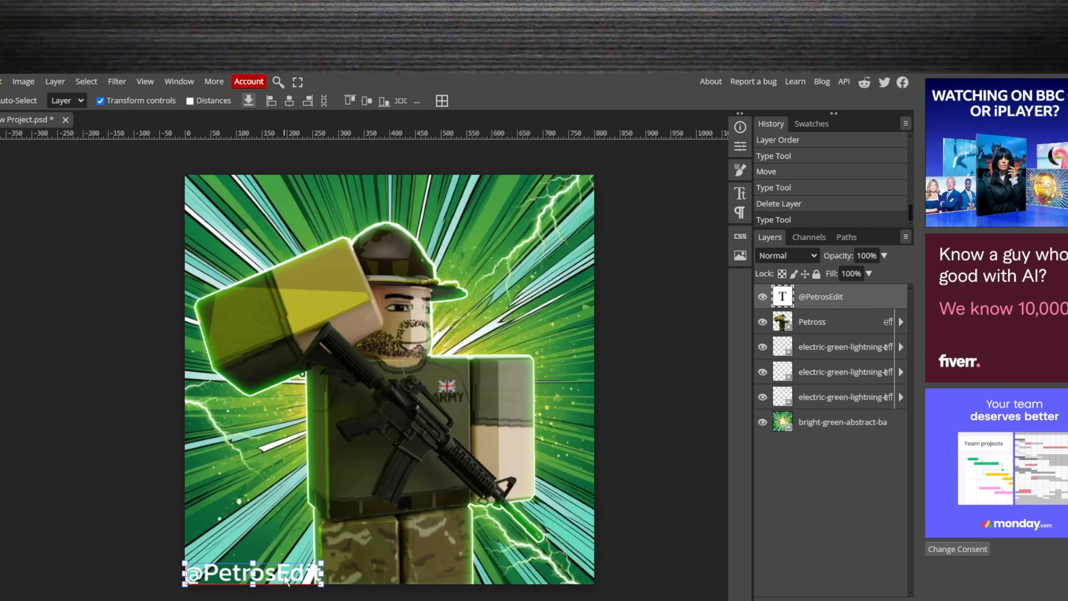
left_click(75, 517)
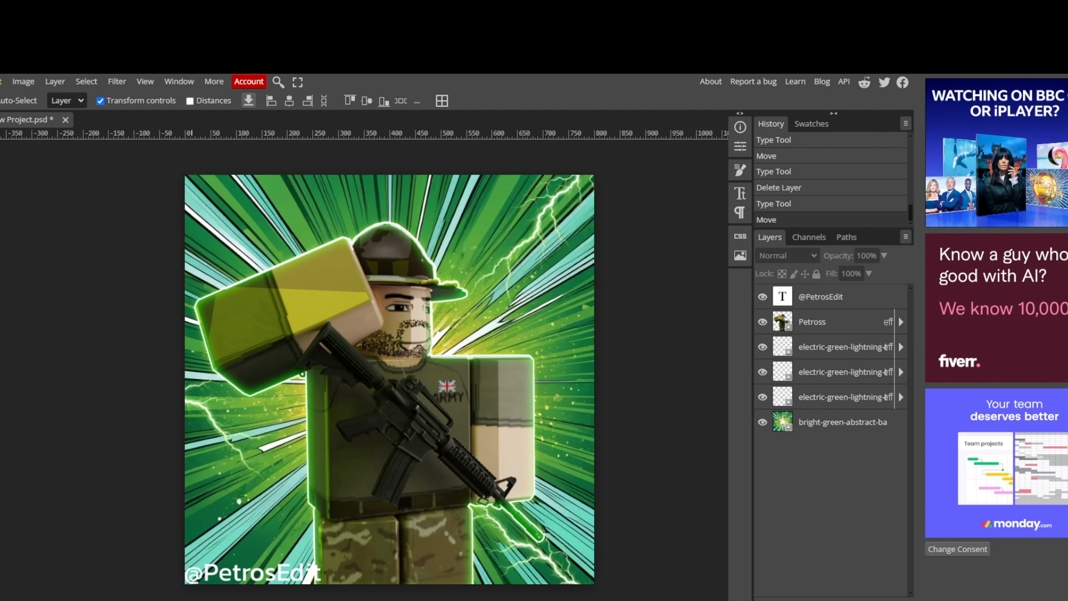
double_click(887, 302)
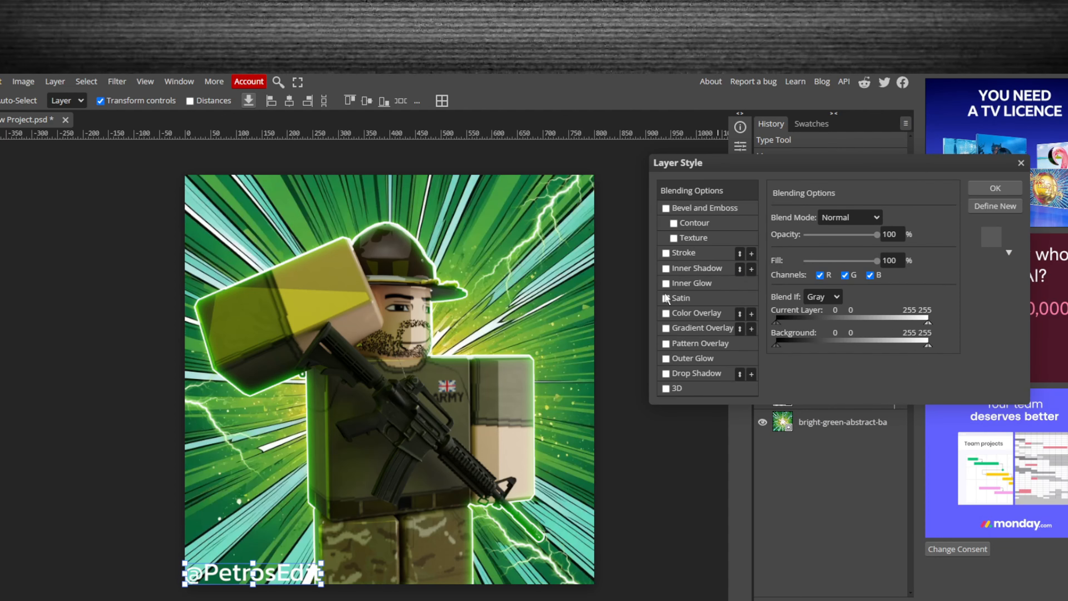
left_click(666, 253)
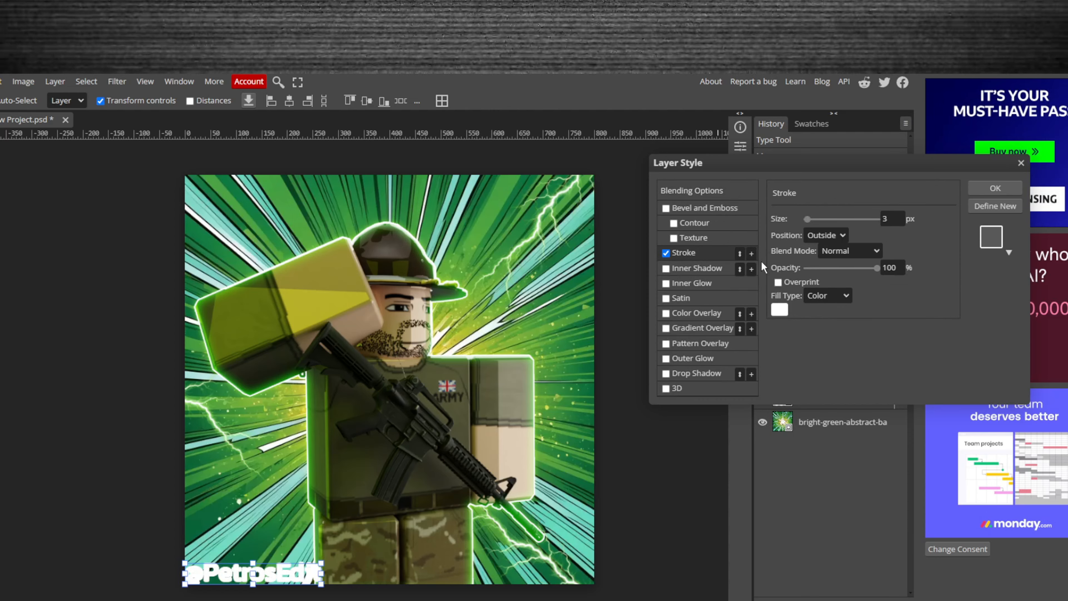
left_click(780, 316)
mouse_move(756, 358)
left_mouse_down()
mouse_move(624, 435)
mouse_move(947, 454)
left_mouse_up()
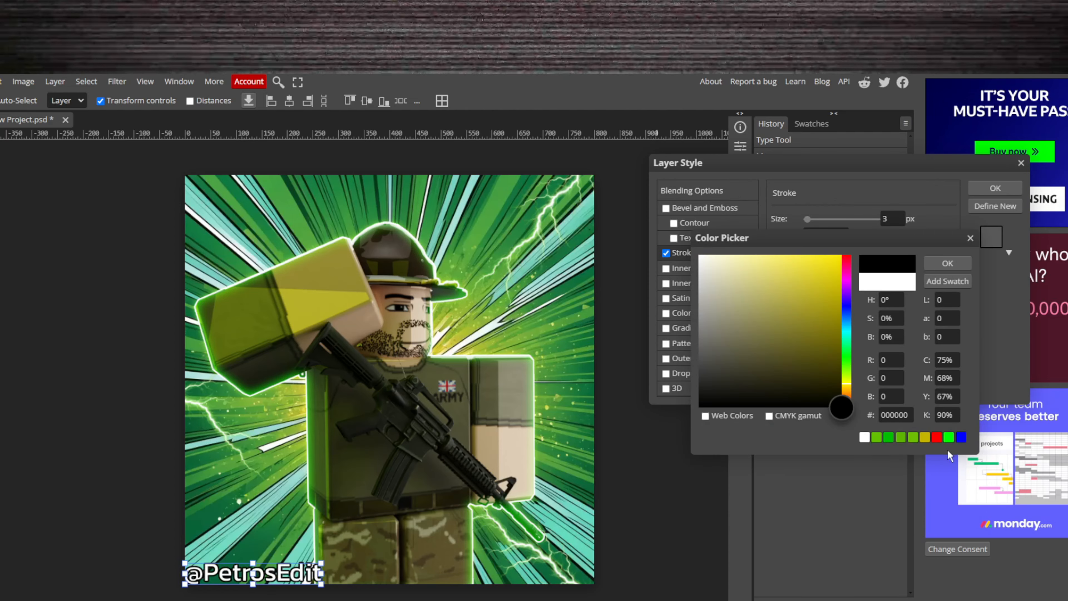
left_click(959, 262)
left_click(988, 185)
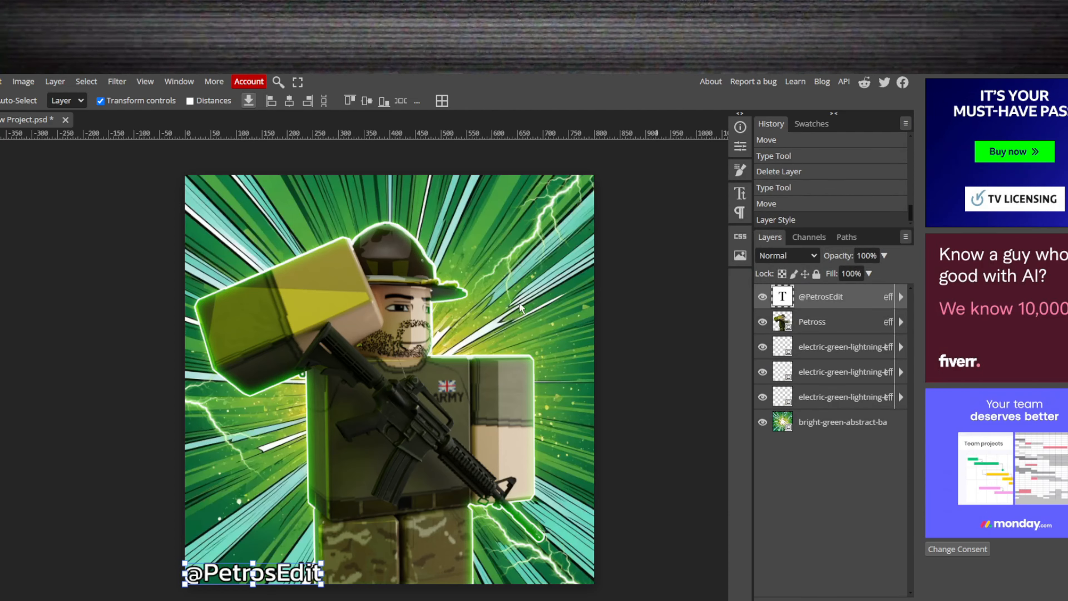
left_click(89, 385)
left_click(231, 572)
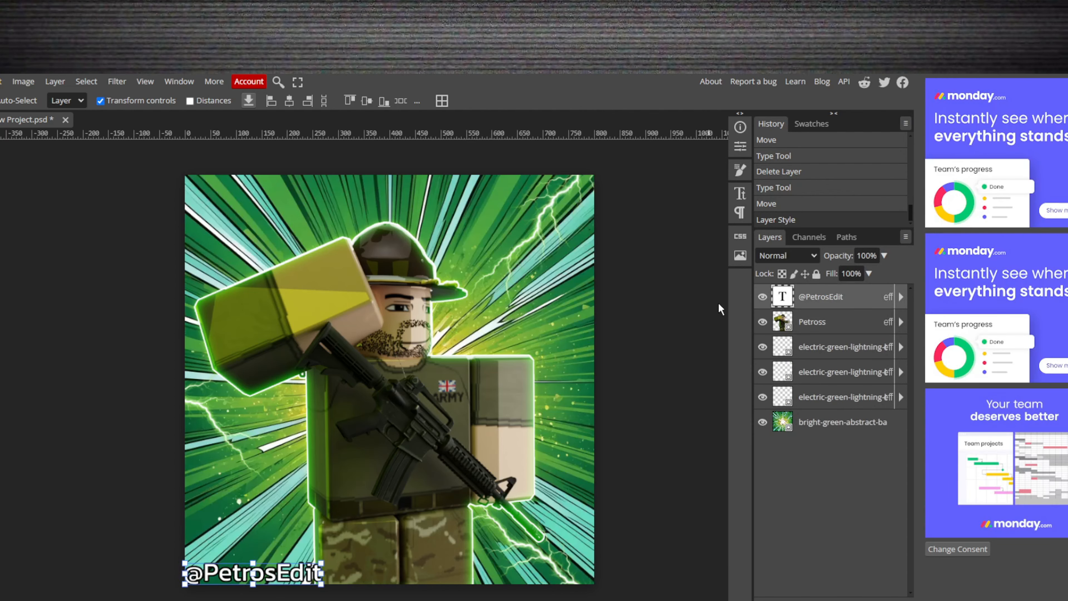
type("5")
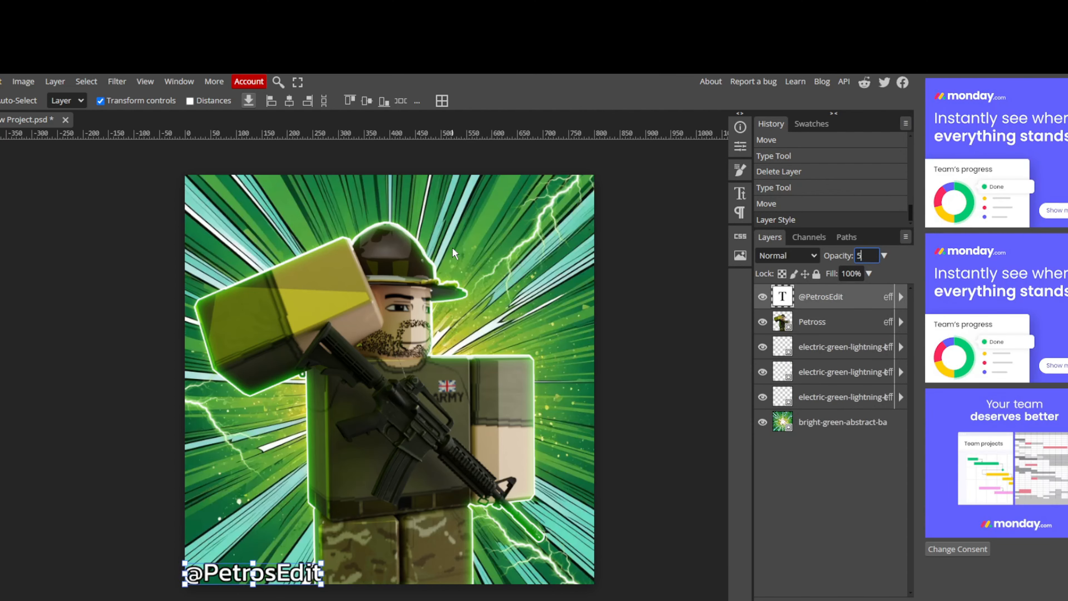
type("0")
key("Return")
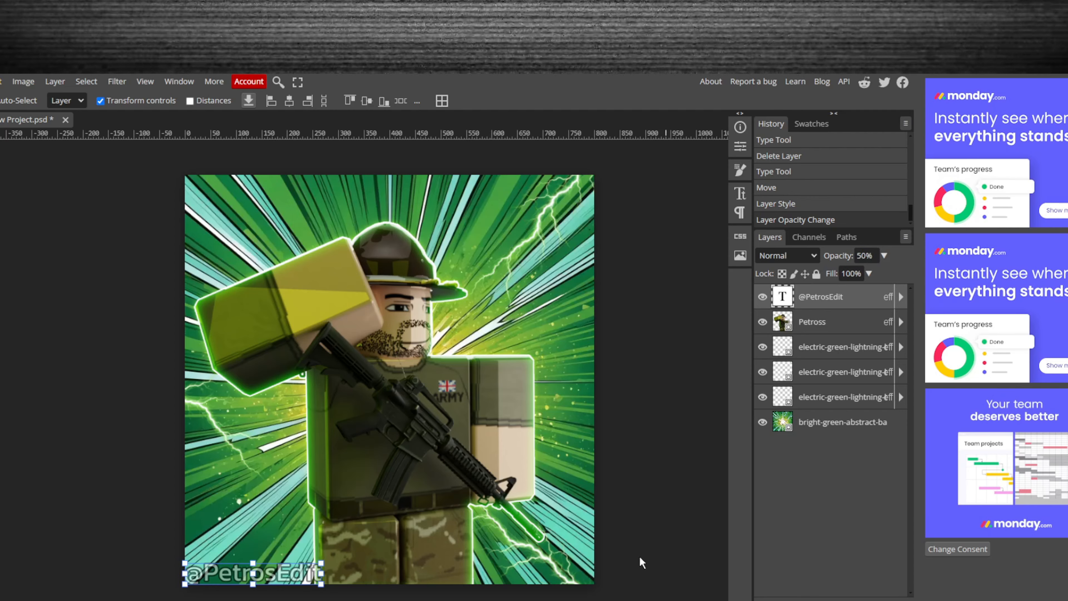
left_click(120, 482)
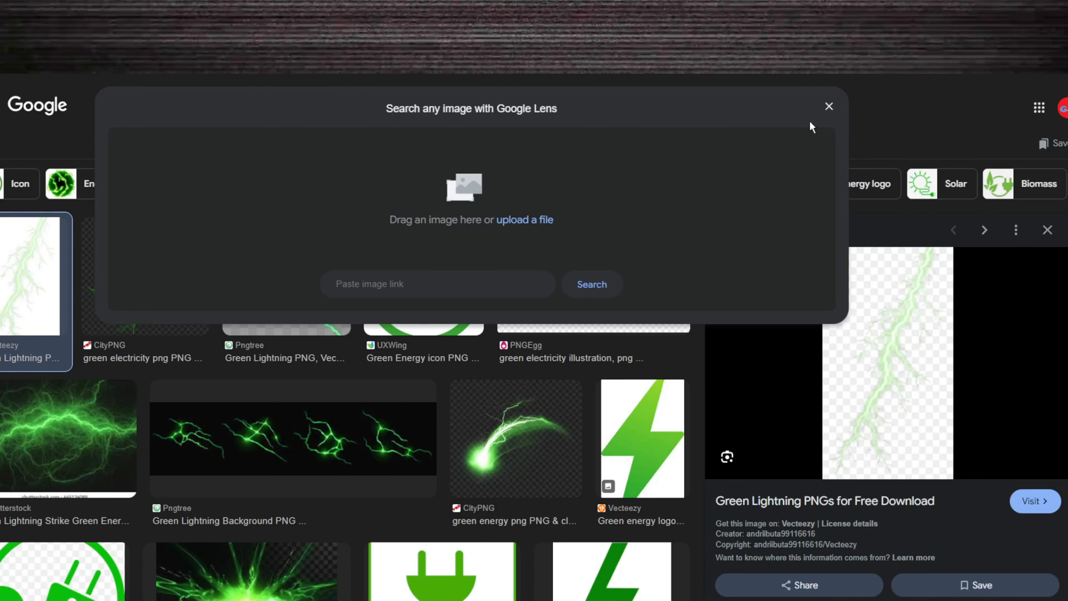
- Search Google Images for "circle pattern background png"
left_click(829, 106)
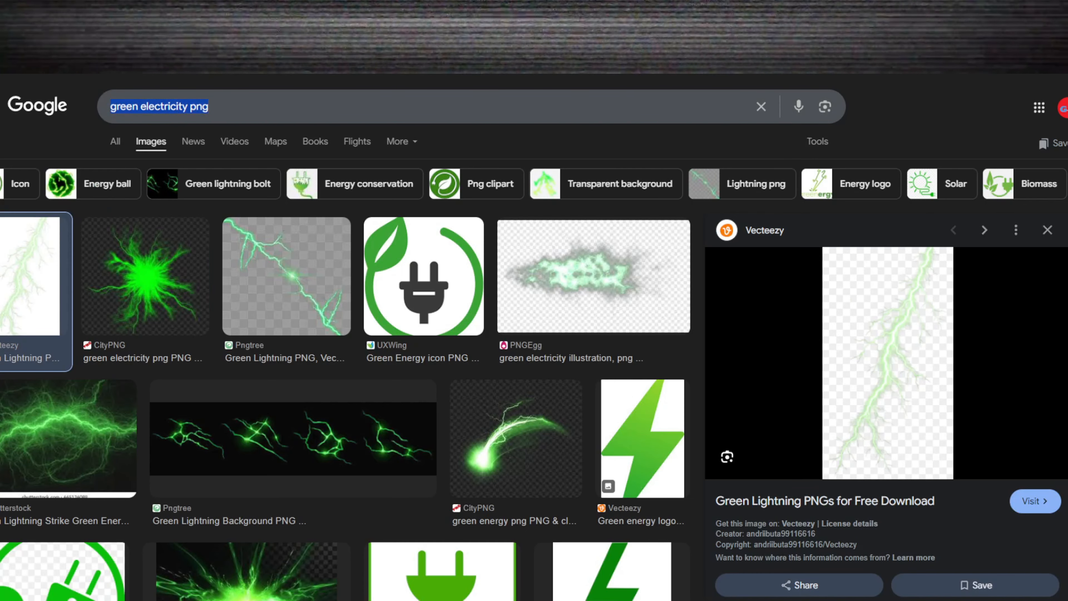
type("circle")
key("BackSpace")
key("BackSpace")
key("BackSpace")
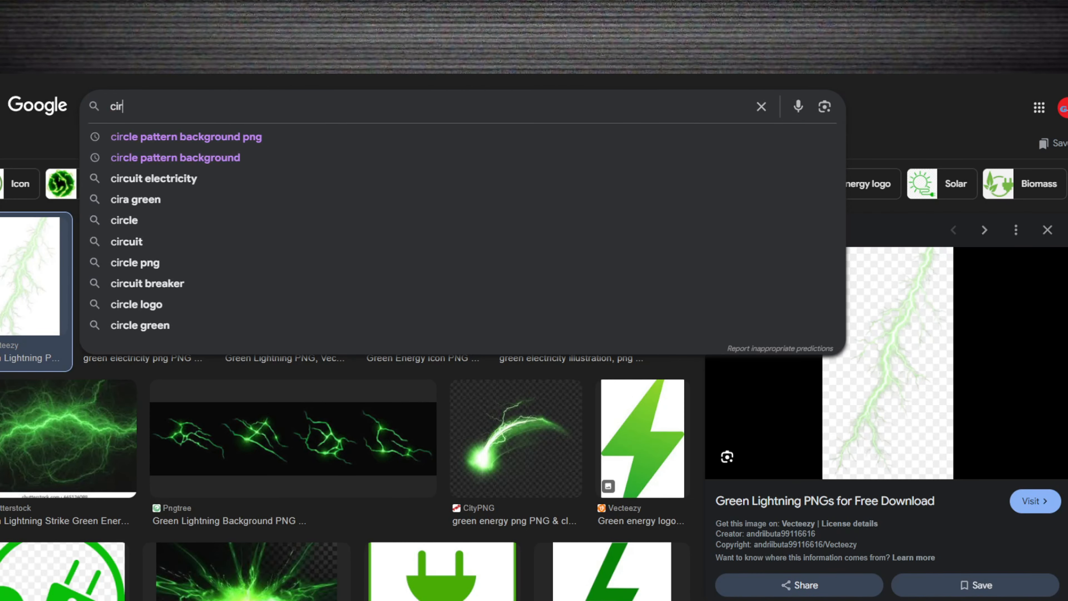
left_click(419, 138)
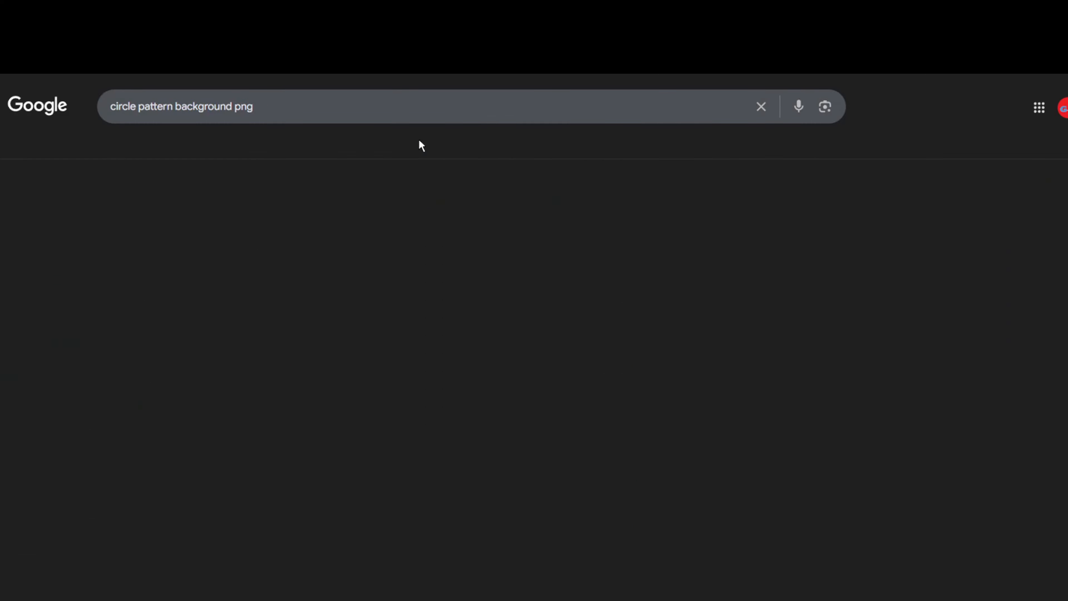
- Bring the halftone circle-dots image into the Photopea project at canvas size and order its layer directly beneath the Petross layer
scroll(46, 392, "down", 2)
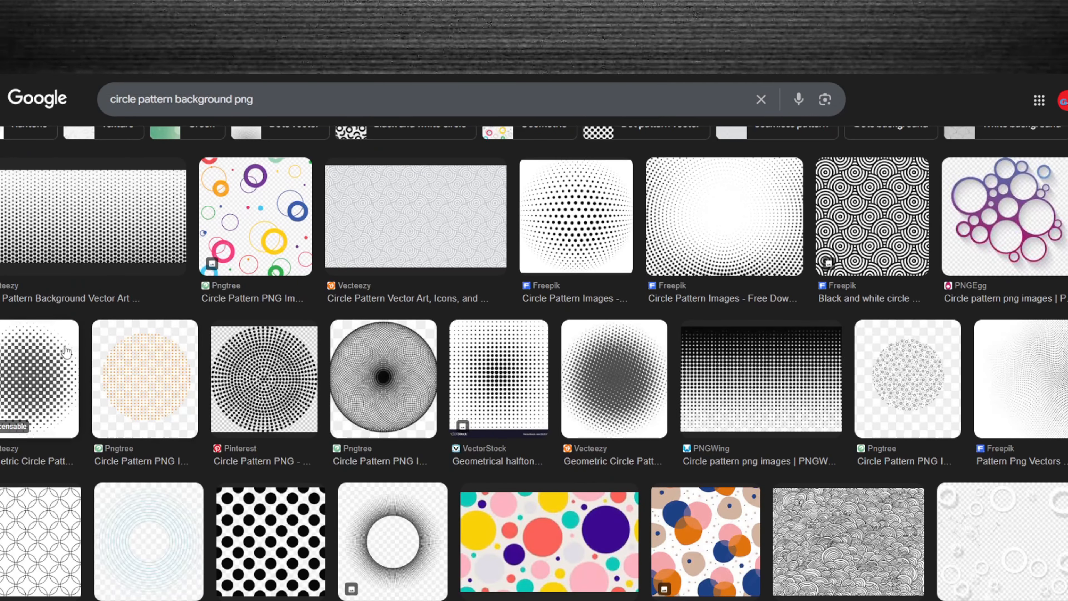
left_click(54, 367)
left_click_drag(938, 312, 447, 394)
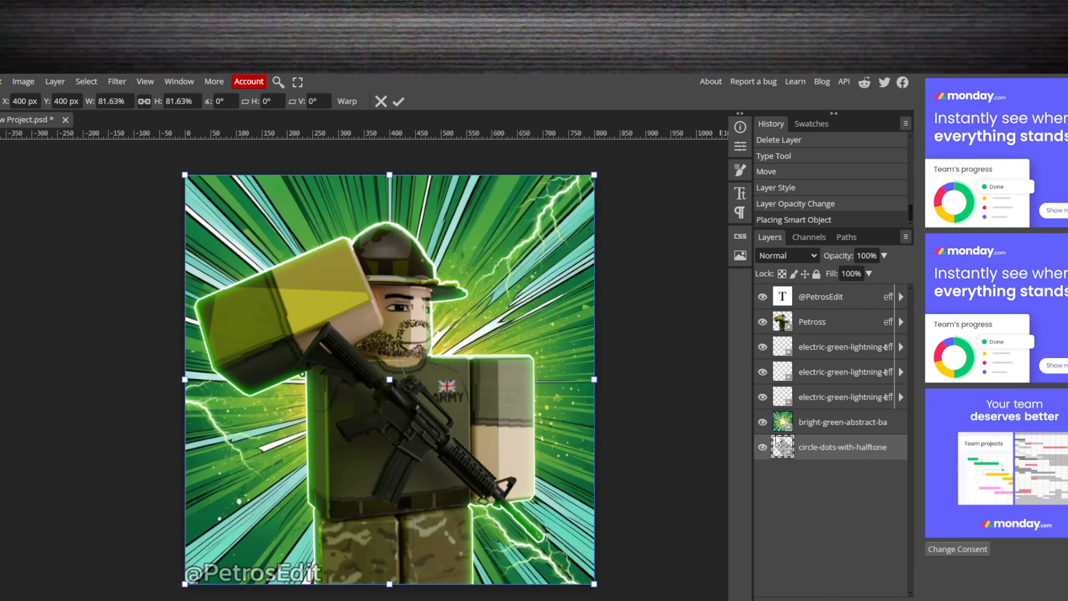
left_click_drag(778, 440, 824, 339)
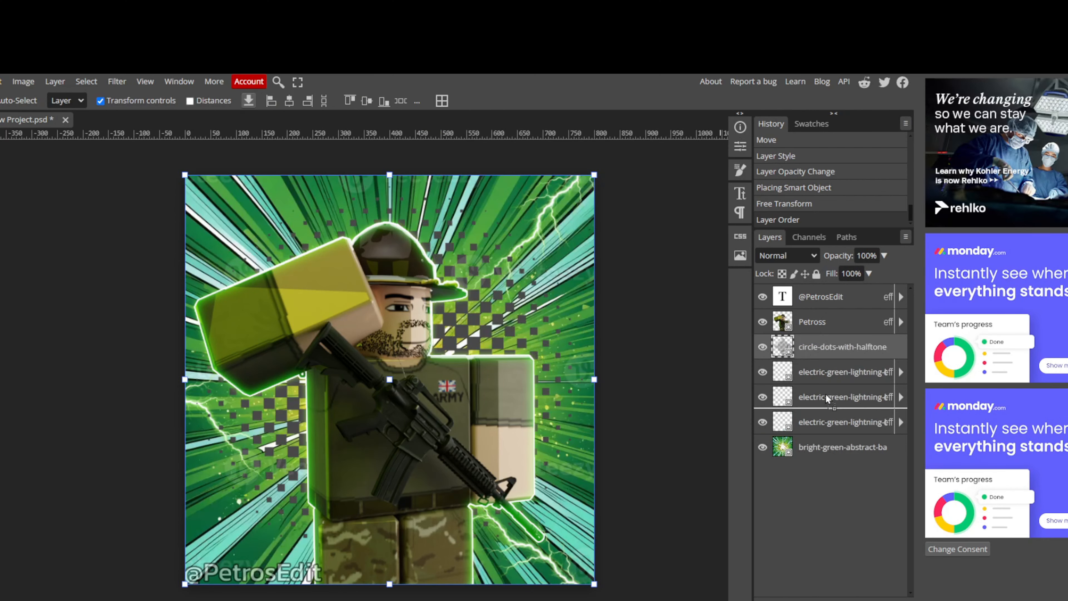
left_click_drag(827, 395, 829, 344)
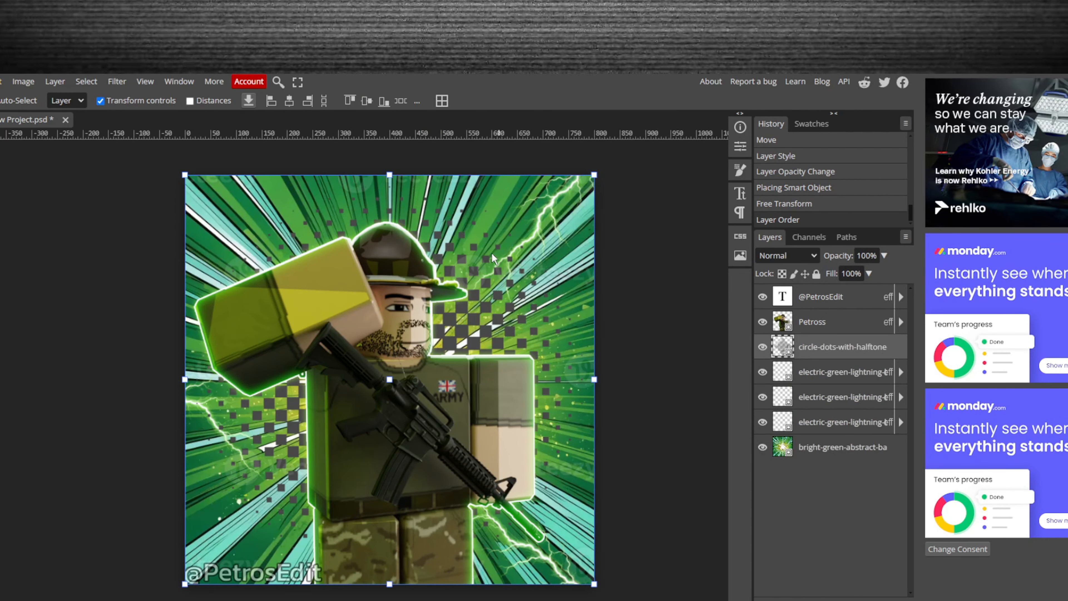
left_click_drag(597, 174, 612, 162)
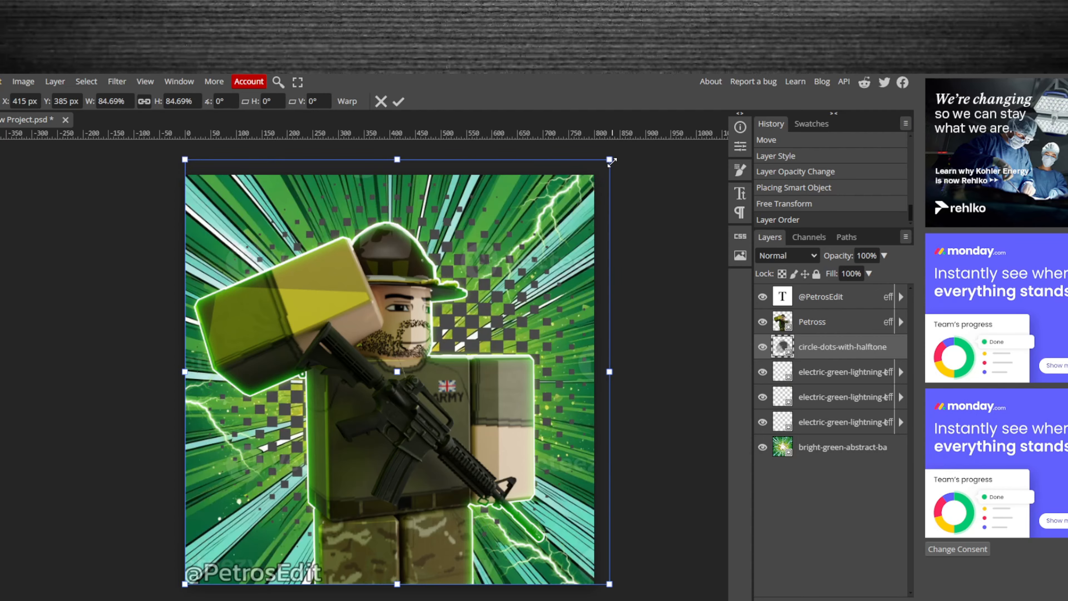
key("Return")
key("ctrl+z")
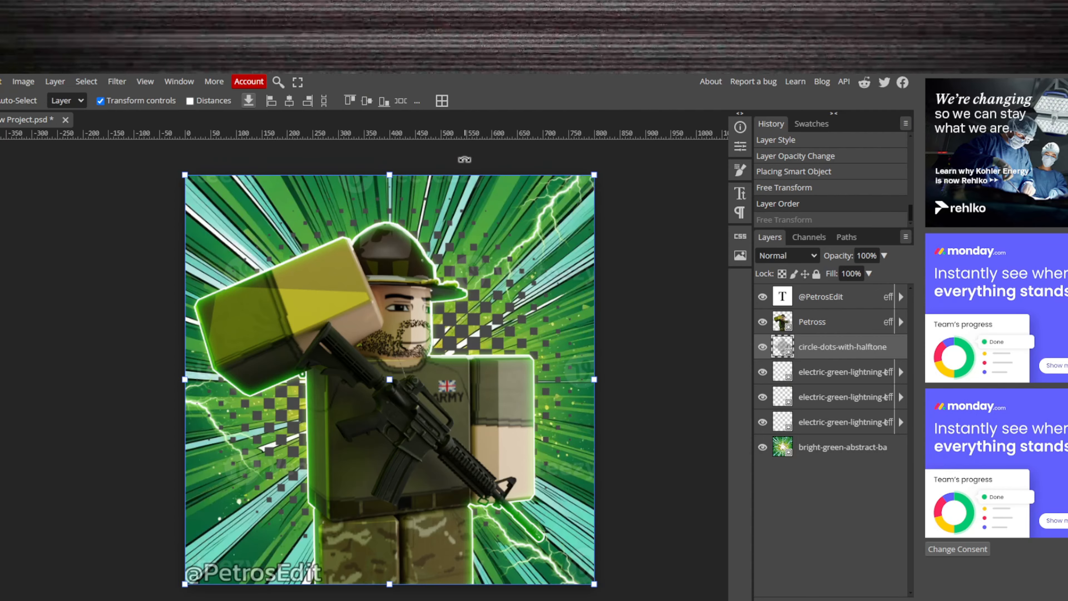
left_click_drag(464, 159, 575, 218)
key("Escape")
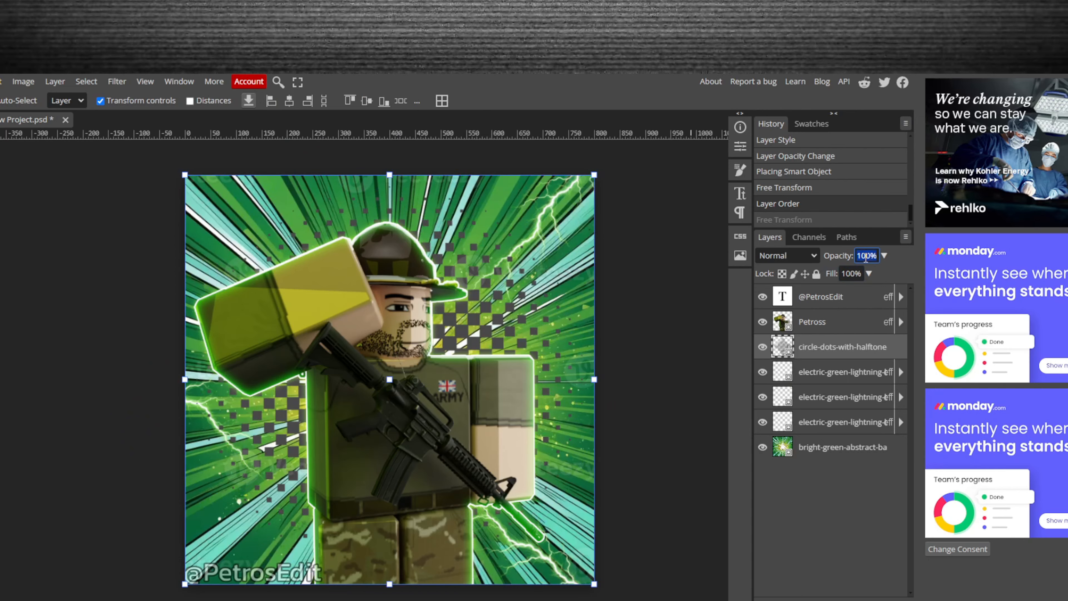
- Set the halftone dots layer's opacity to 25% and give it a Color Overlay at 25% opacity
type("25")
key("Return")
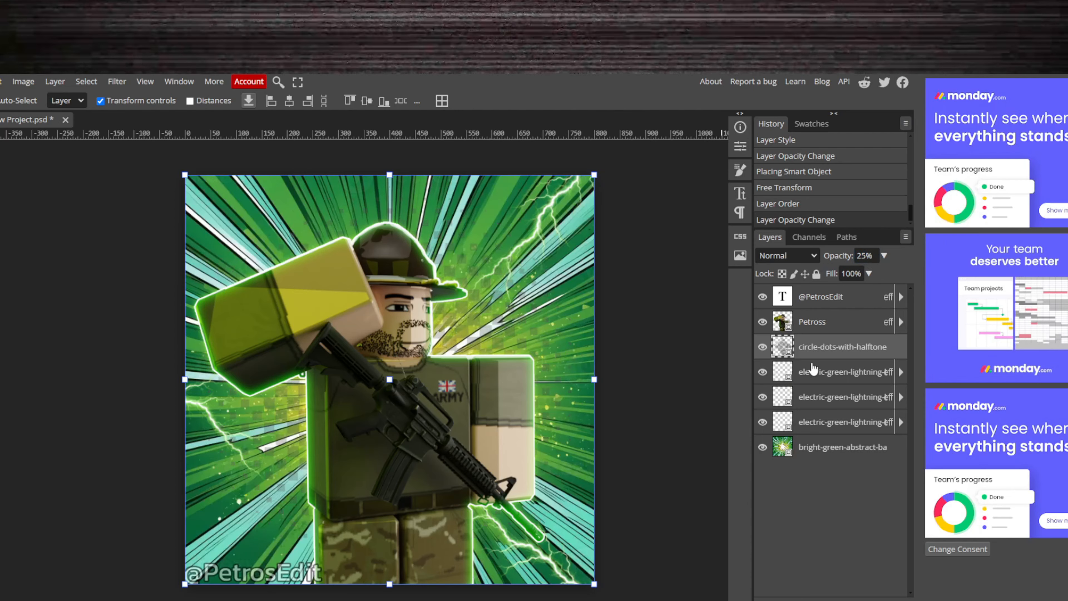
double_click(896, 352)
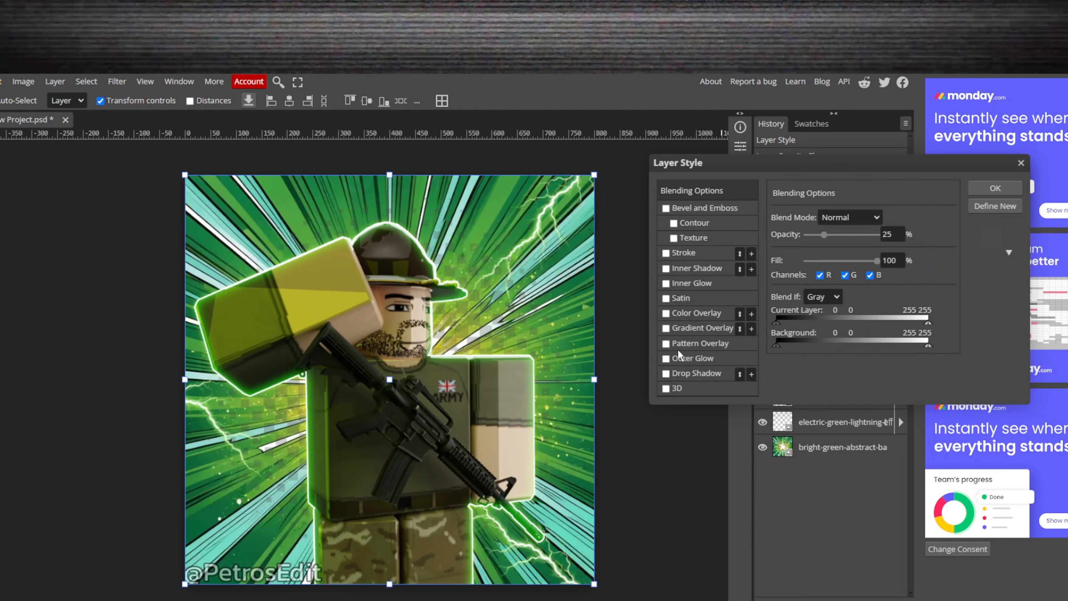
left_click(715, 314)
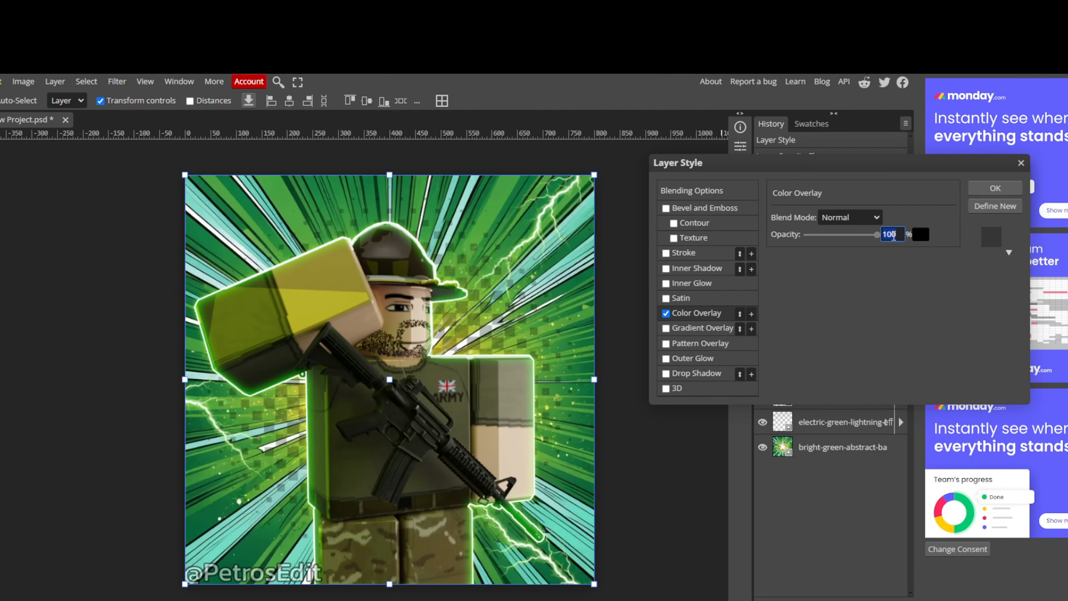
key("Return")
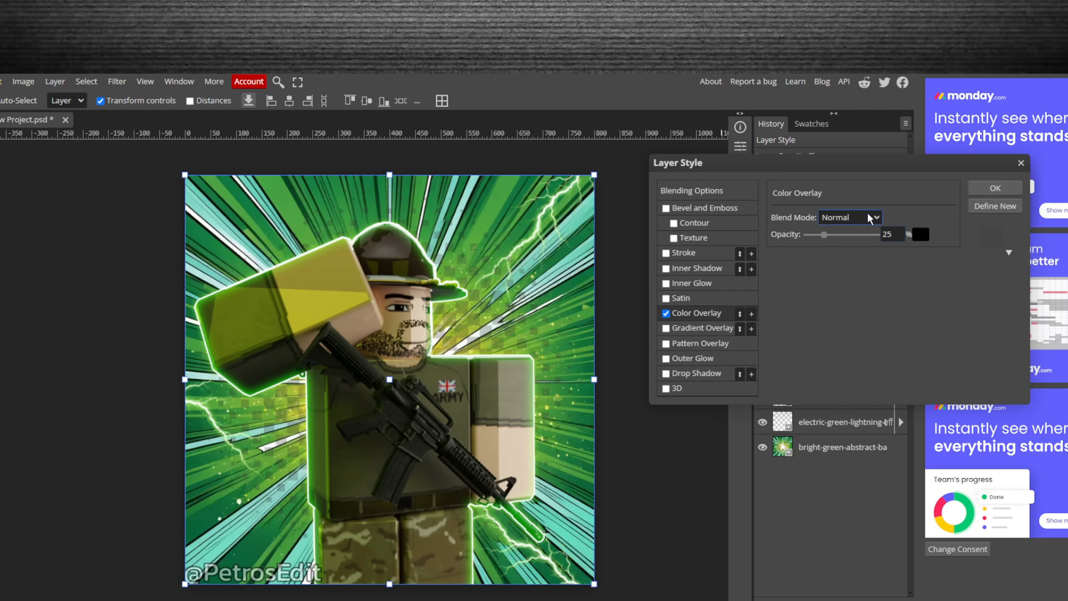
- Try white (ffffff) as the colour of the halftone layer's Color Overlay
left_click(923, 237)
mouse_move(782, 318)
left_mouse_down()
mouse_move(758, 353)
mouse_move(624, 197)
left_mouse_up()
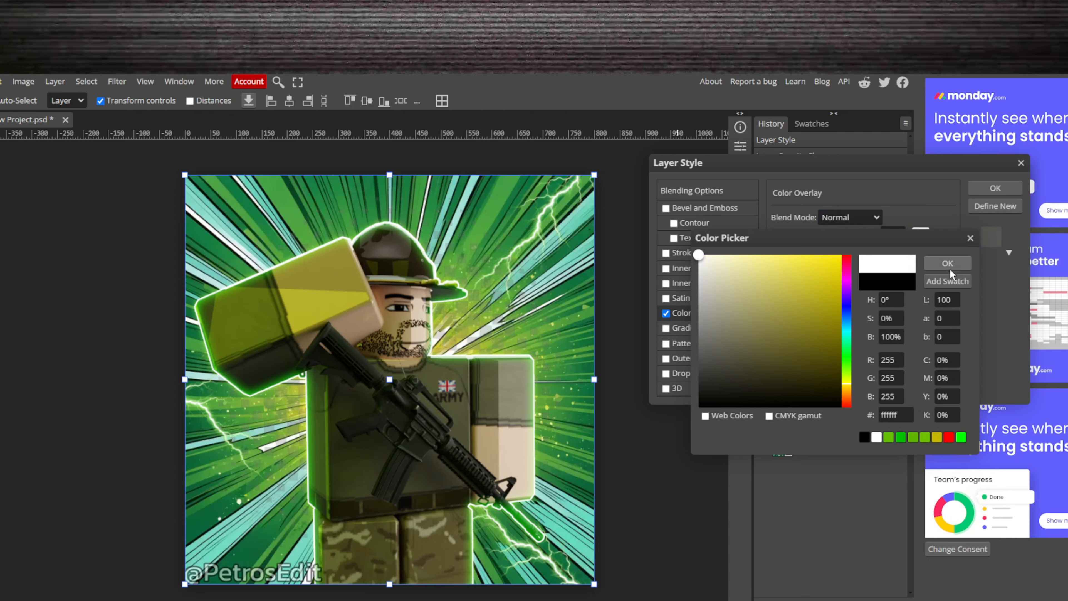
left_click(948, 263)
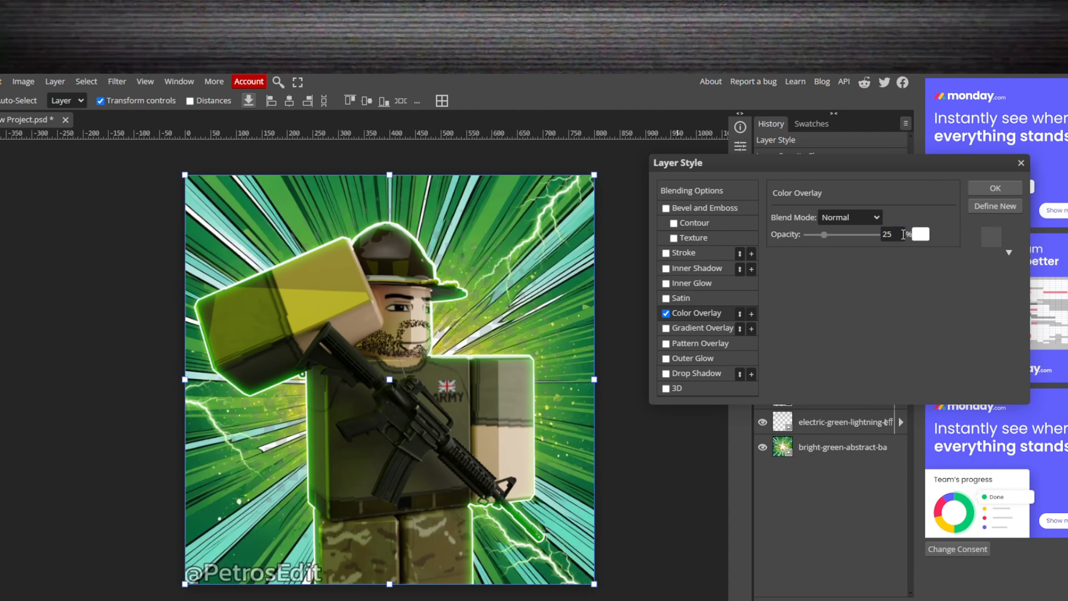
- Recolour the halftone layer's Color Overlay bright green (90ff00) and apply the layer style
left_click(921, 235)
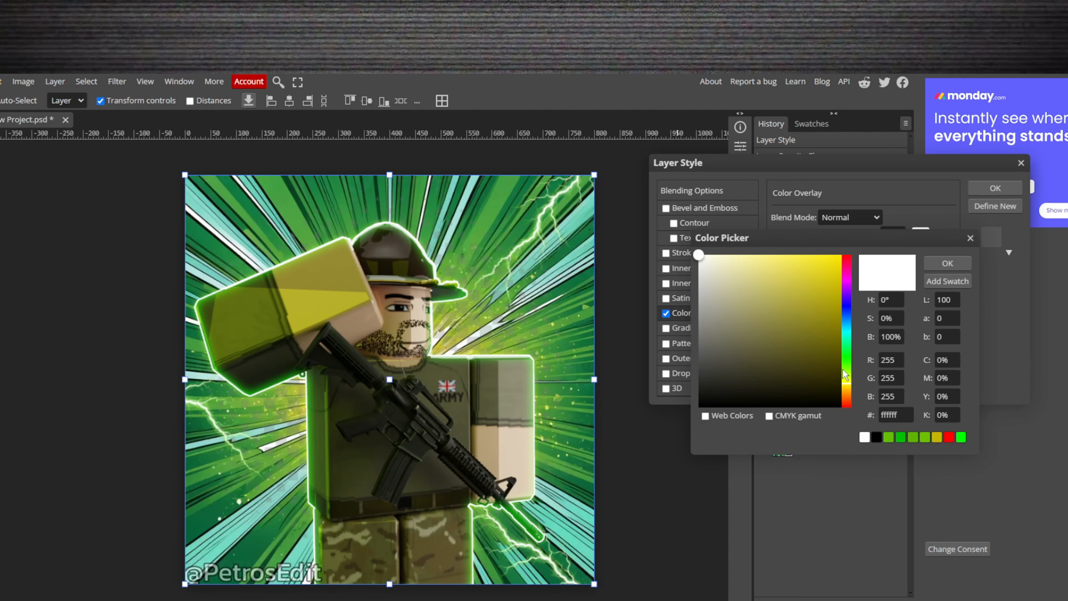
left_click(847, 370)
left_click(806, 282)
left_click_drag(835, 260, 931, 229)
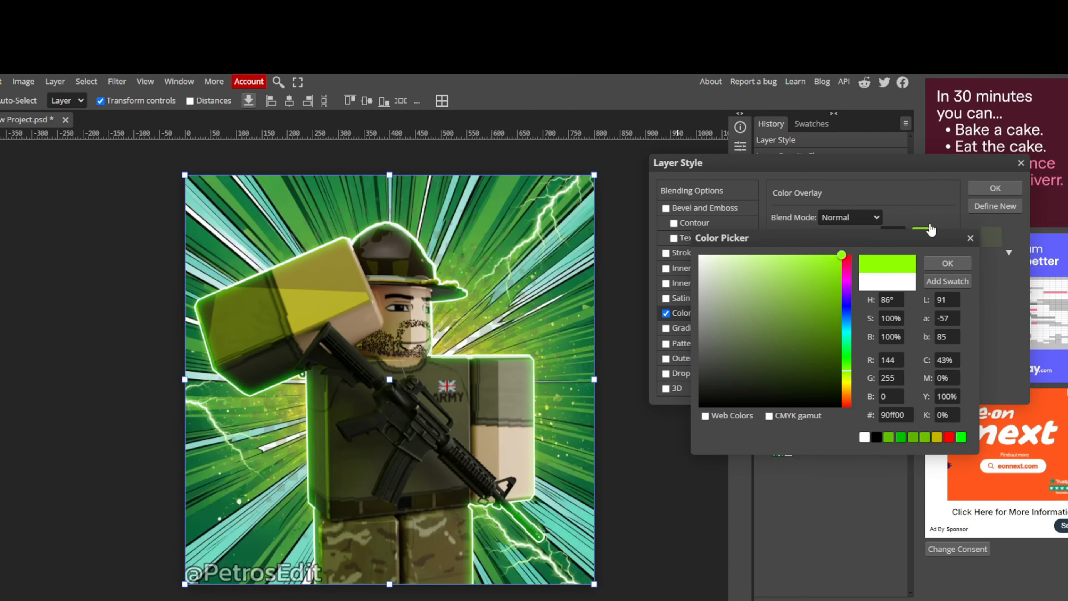
left_click(946, 263)
left_click(995, 189)
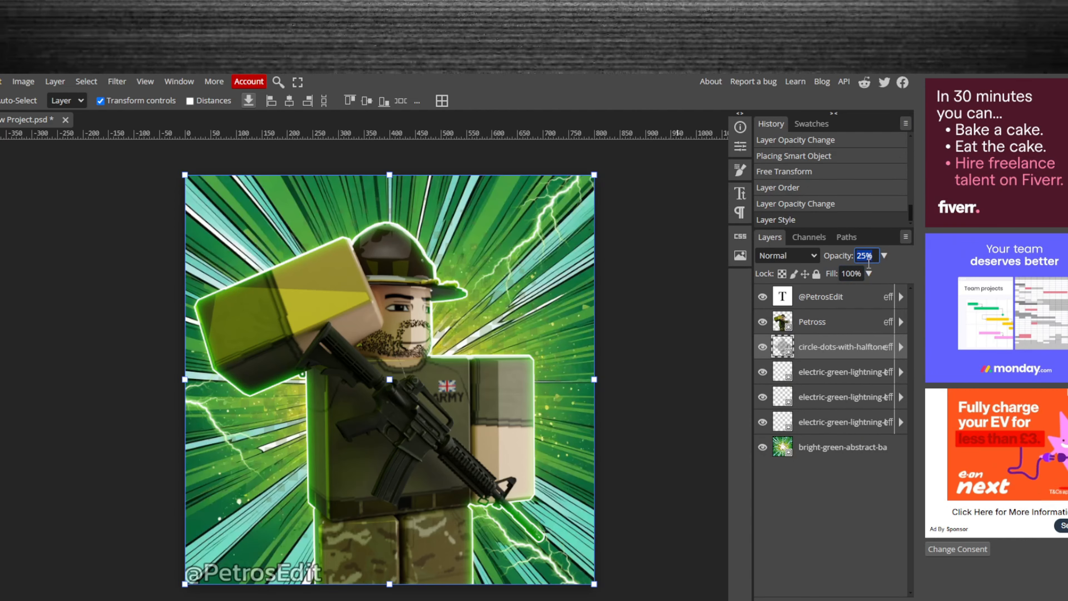
- Try 50% and 100% opacity on the halftone dots layer and settle on 20%
key("Return")
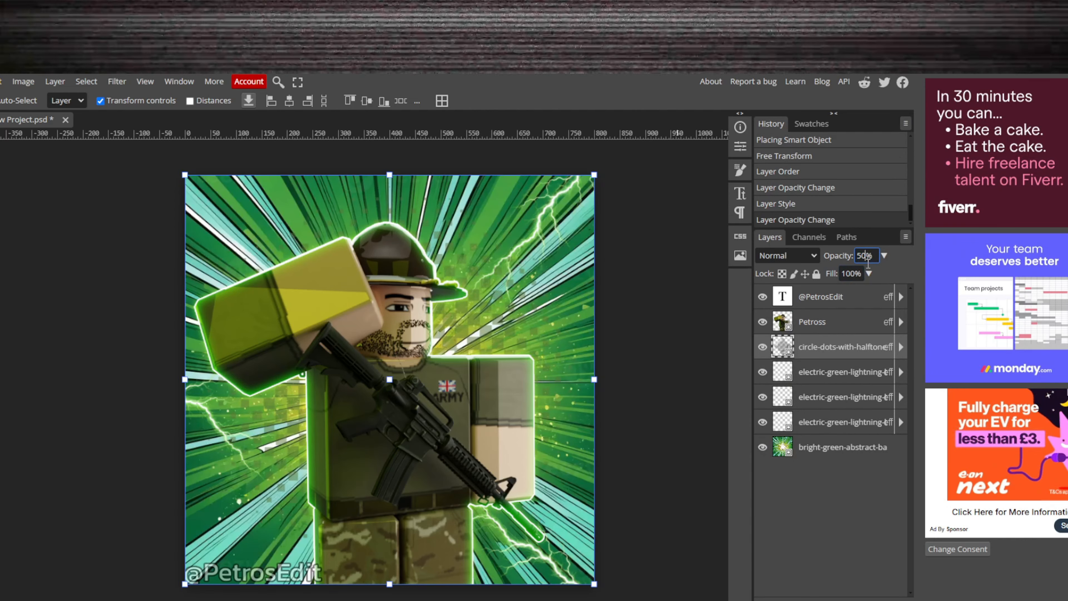
key("Return")
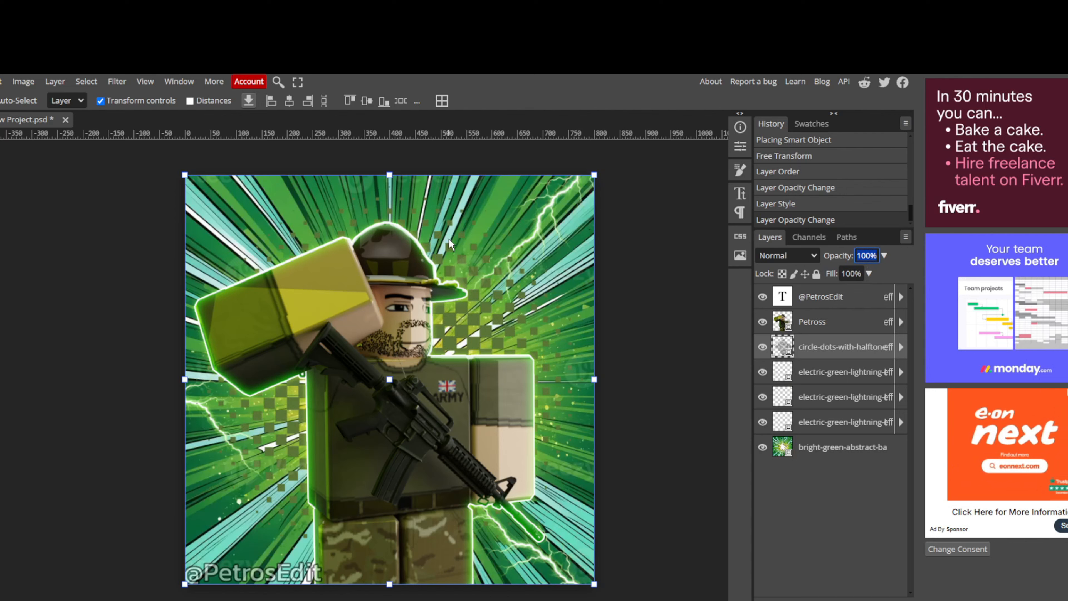
type("20")
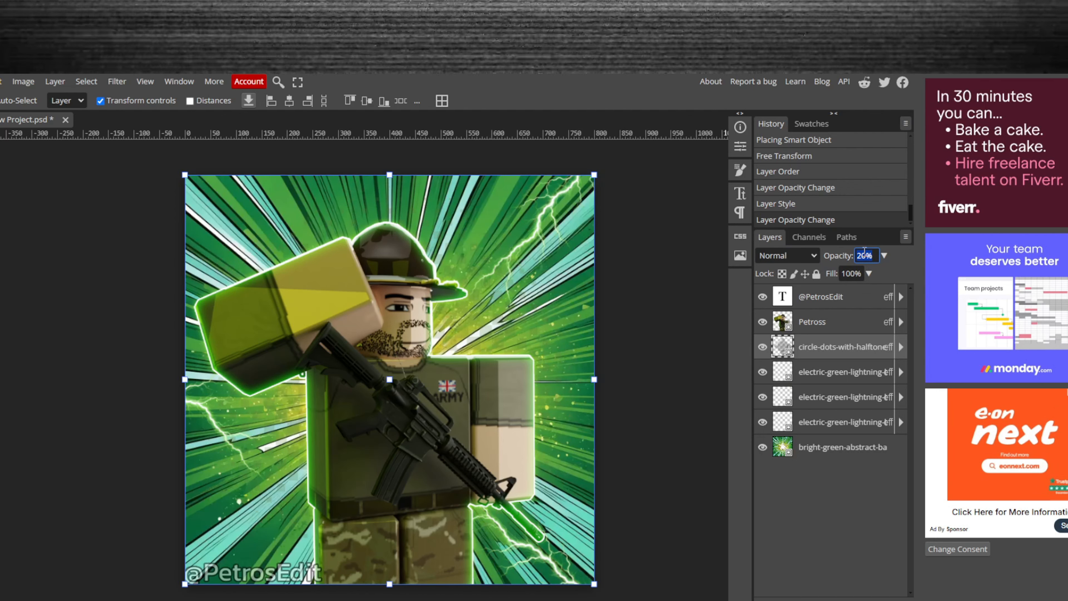
type("35")
- Set the halftone dots layer's opacity to 35%
left_click(665, 322)
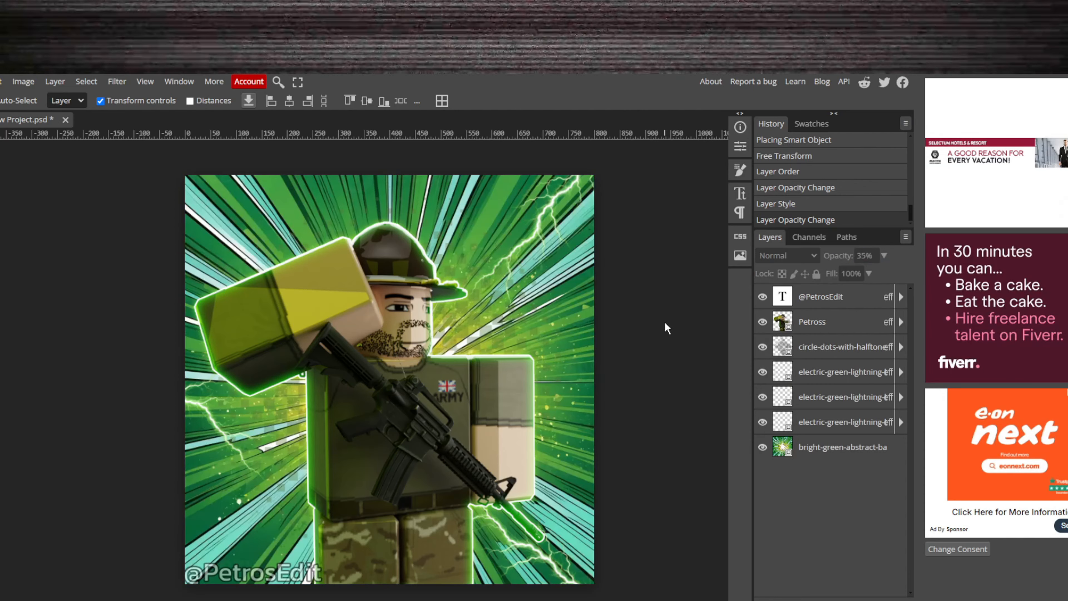
left_click(505, 342)
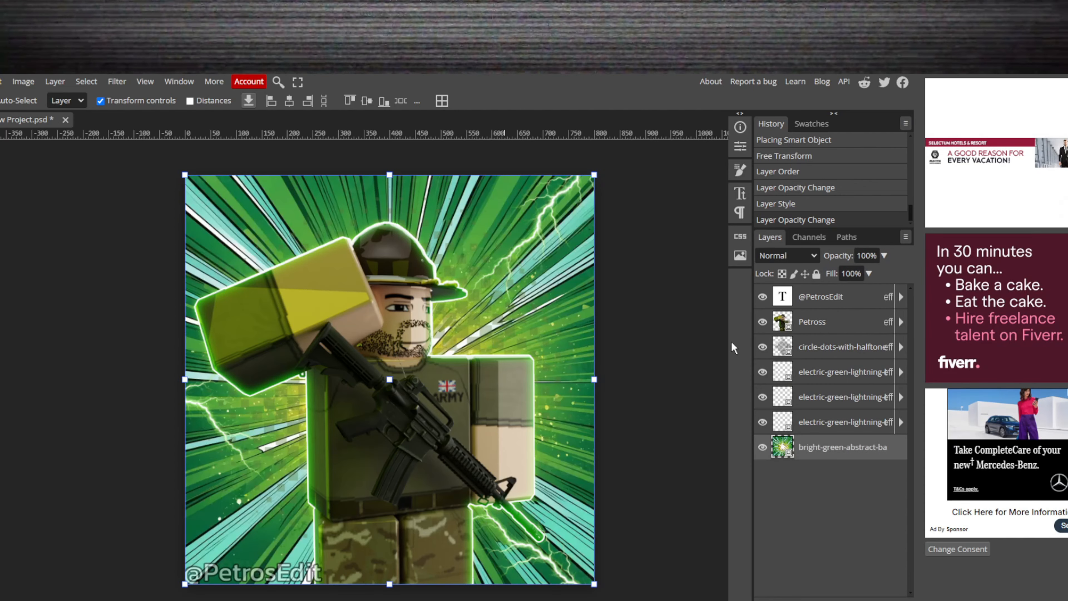
- Enlarge the halftone dots layer to about 110%, centred on the canvas at 400, 400 px, and apply the transform
left_click(827, 350)
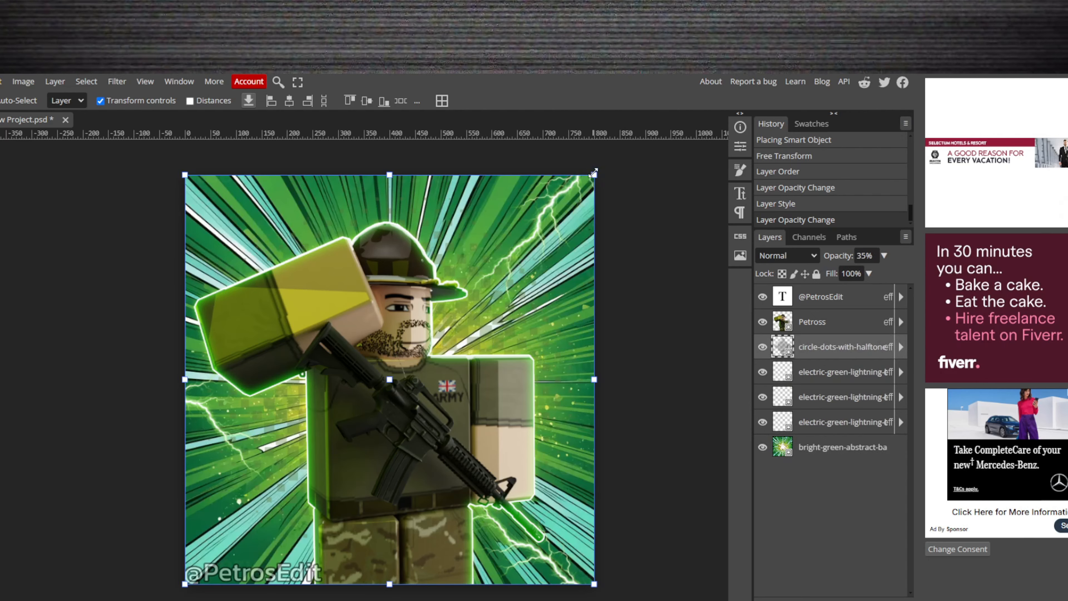
left_click_drag(593, 173, 784, 80)
left_click_drag(540, 265, 470, 333)
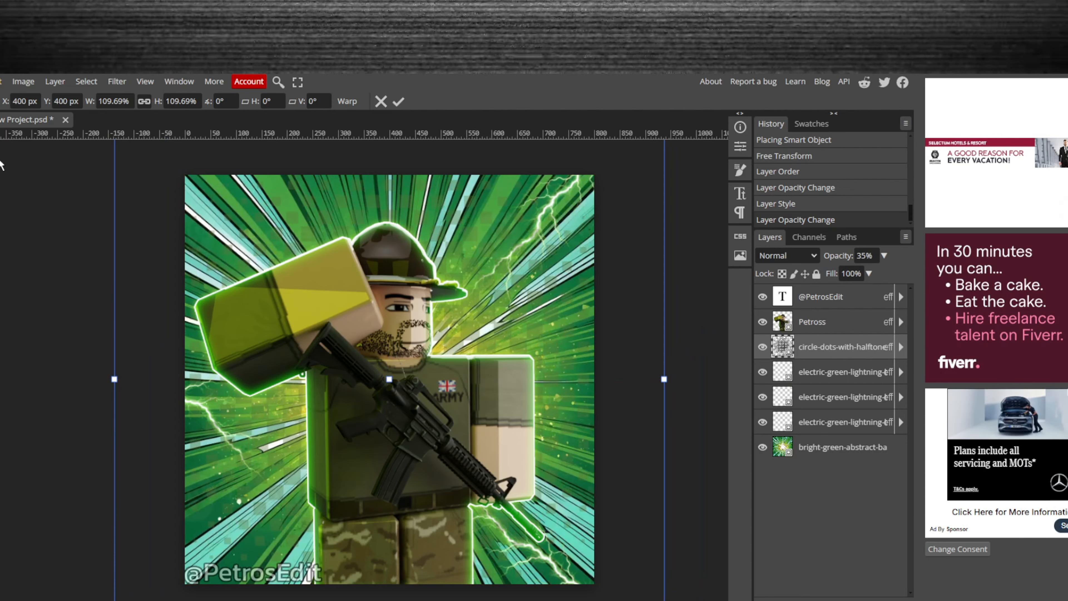
left_click(32, 182)
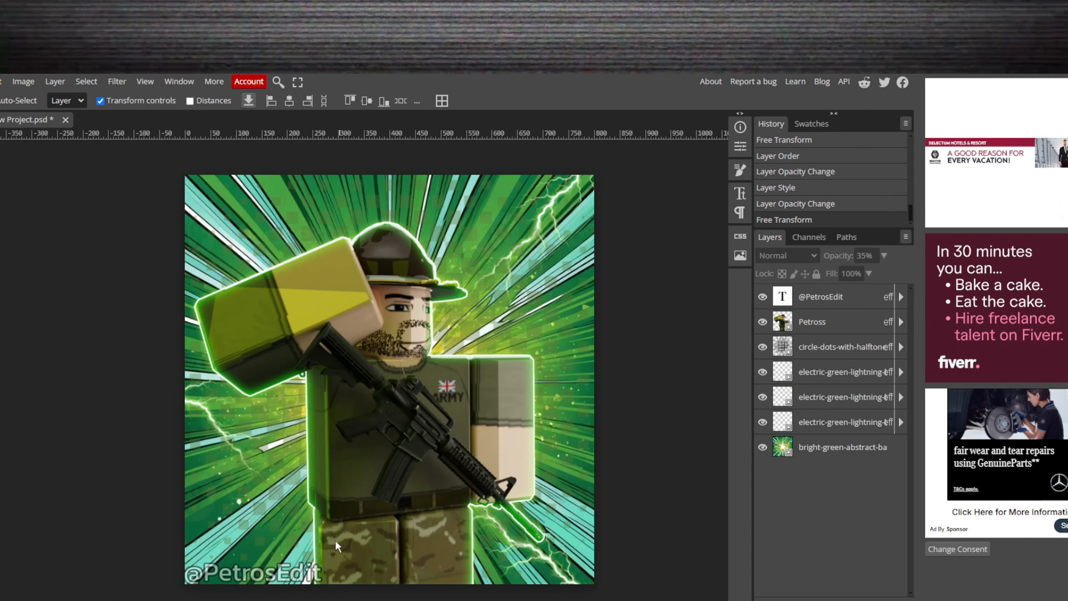
- Try the watermark text layer just above the background layer and return it to the top of the layer stack
left_click_drag(855, 296, 841, 436)
left_click(635, 465)
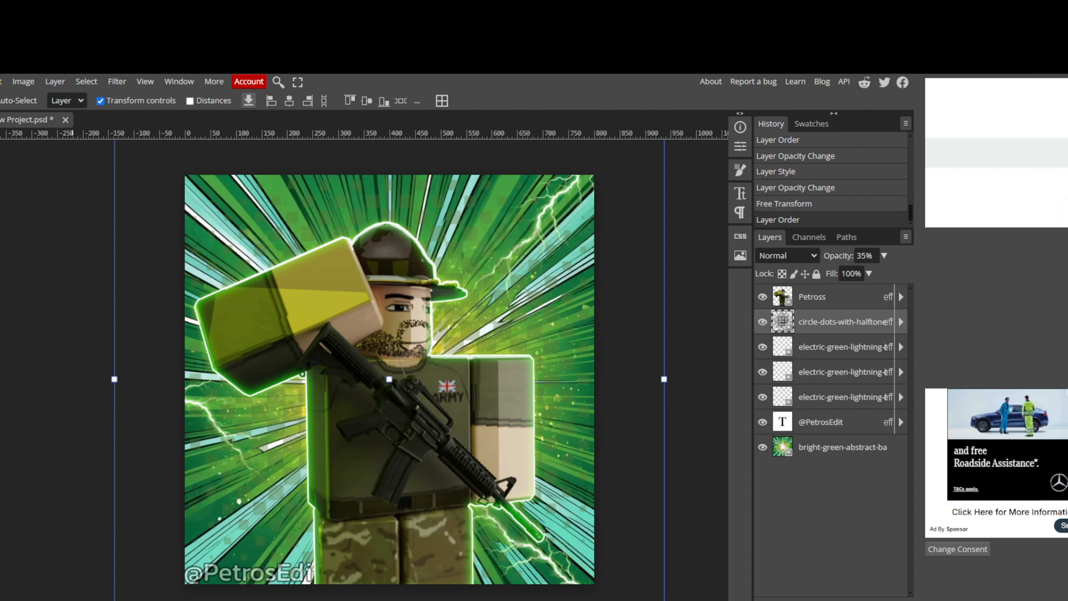
left_click_drag(851, 424, 836, 286)
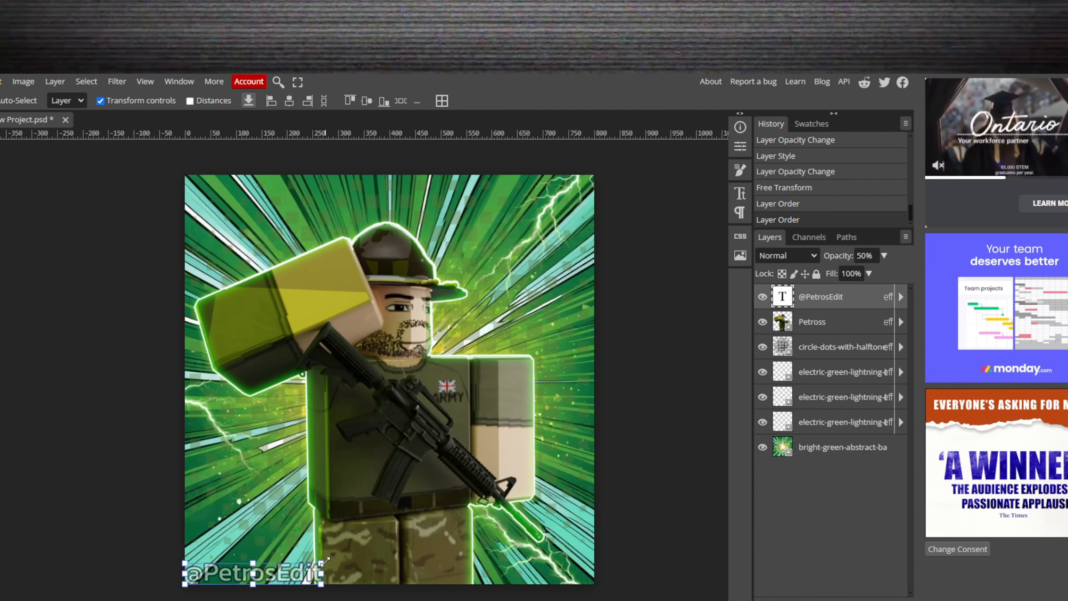
- Shrink the watermark text to about 91% in the canvas's lower-left corner and apply the transform
left_click_drag(322, 564, 311, 572)
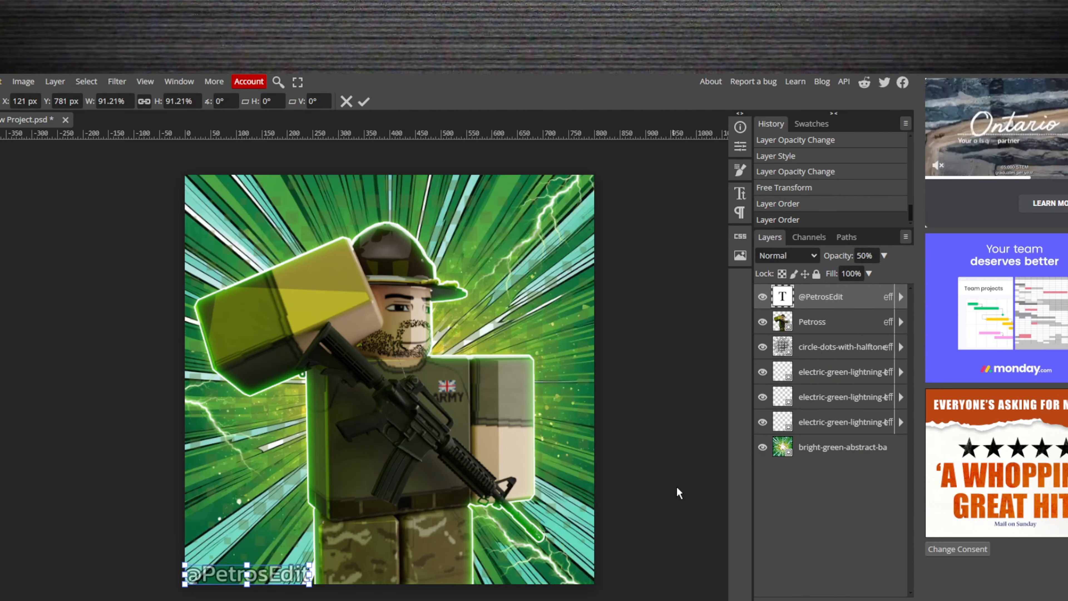
key("Return")
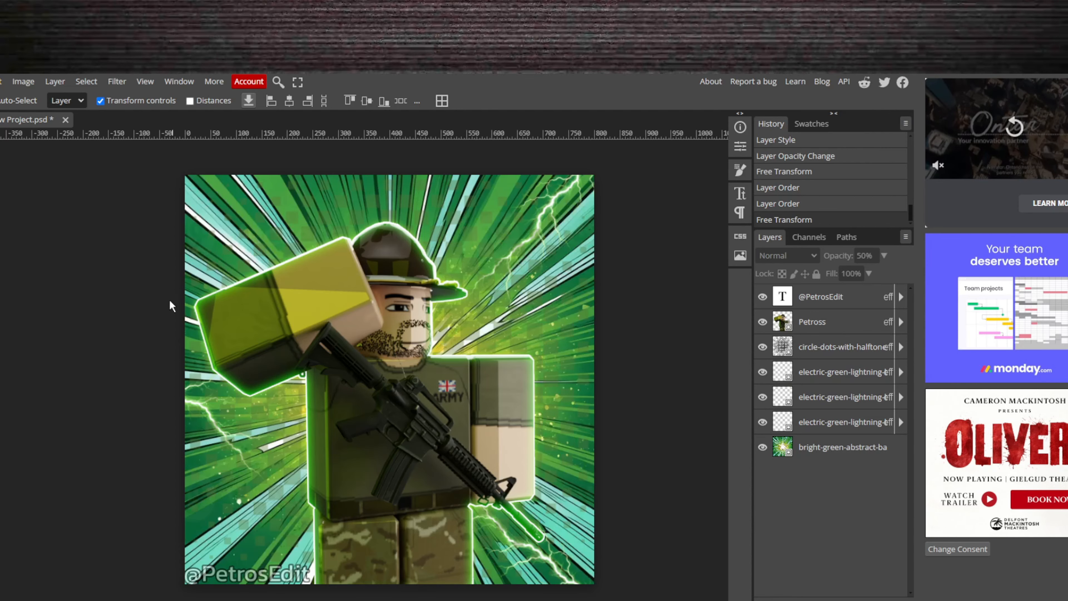
- Export the finished image as a PNG file named Petros2 and dismiss the ad-removal offer
left_click(0, 82)
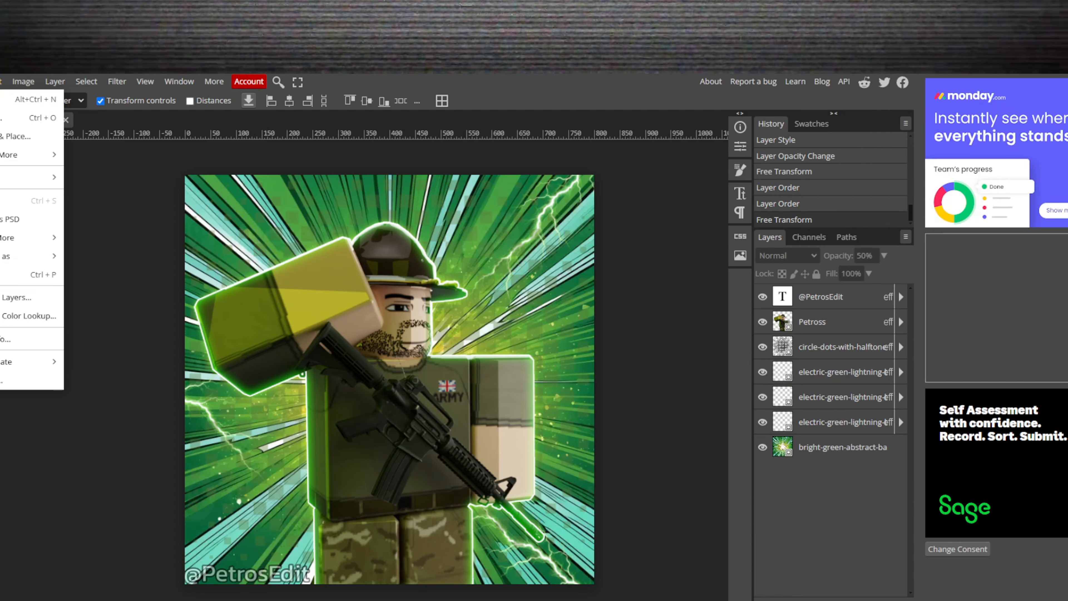
mouse_move(26, 255)
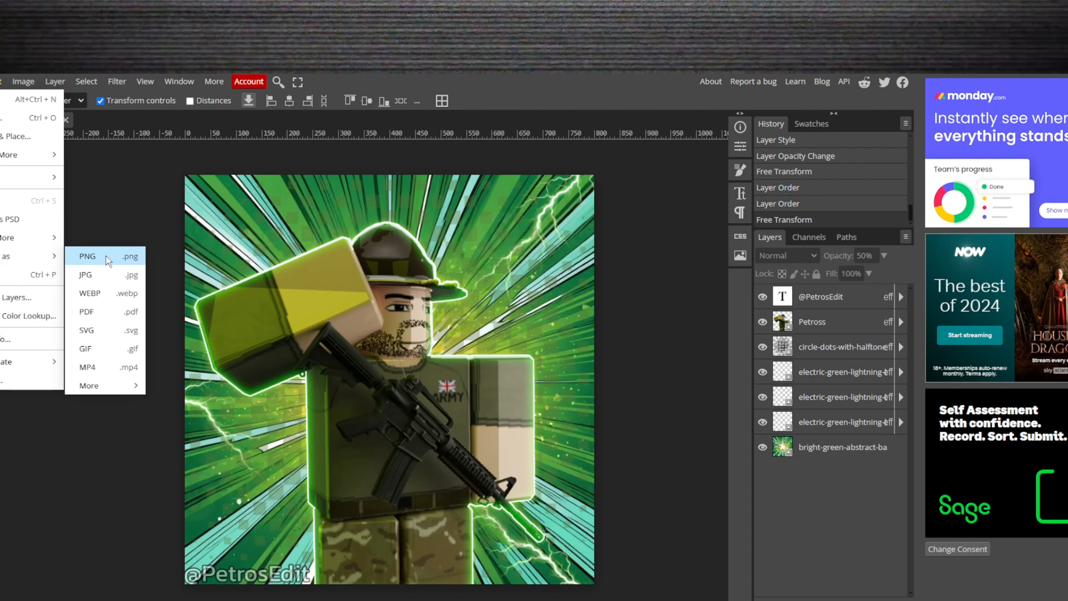
left_click(87, 256)
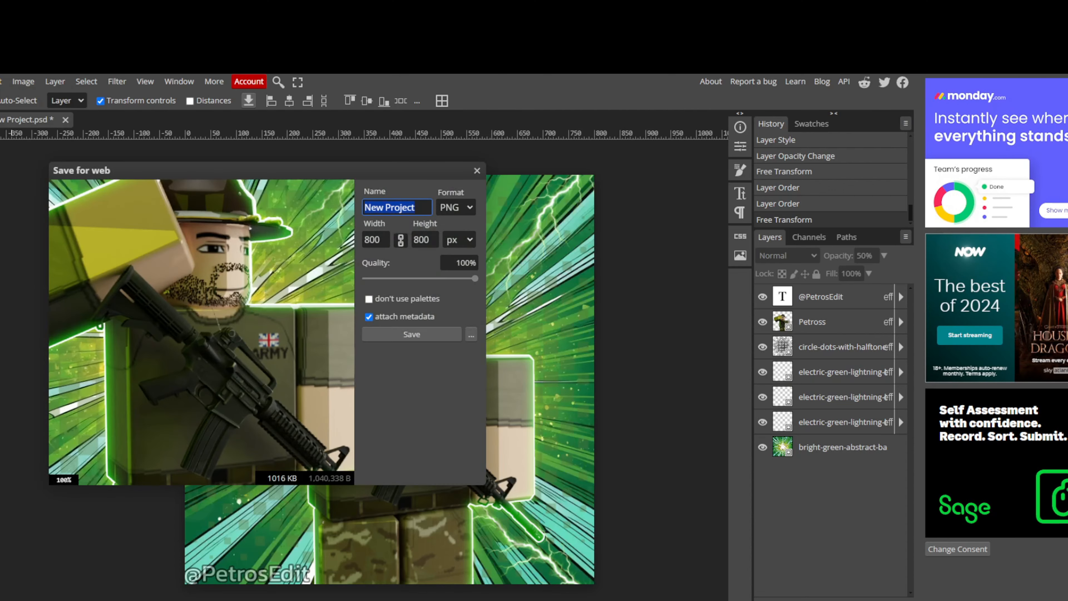
type("Petros2")
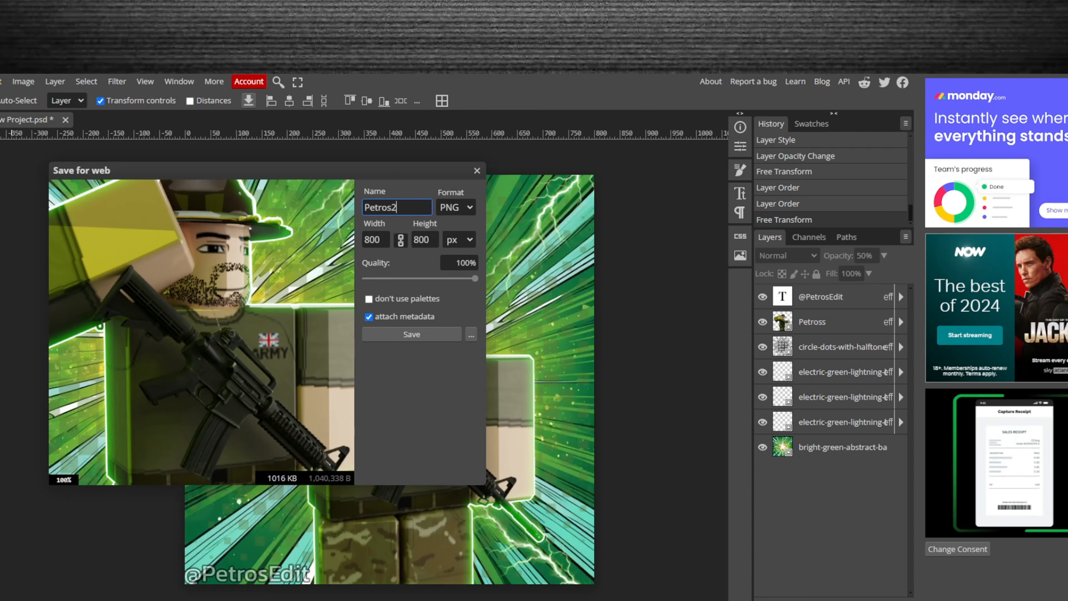
left_click(400, 336)
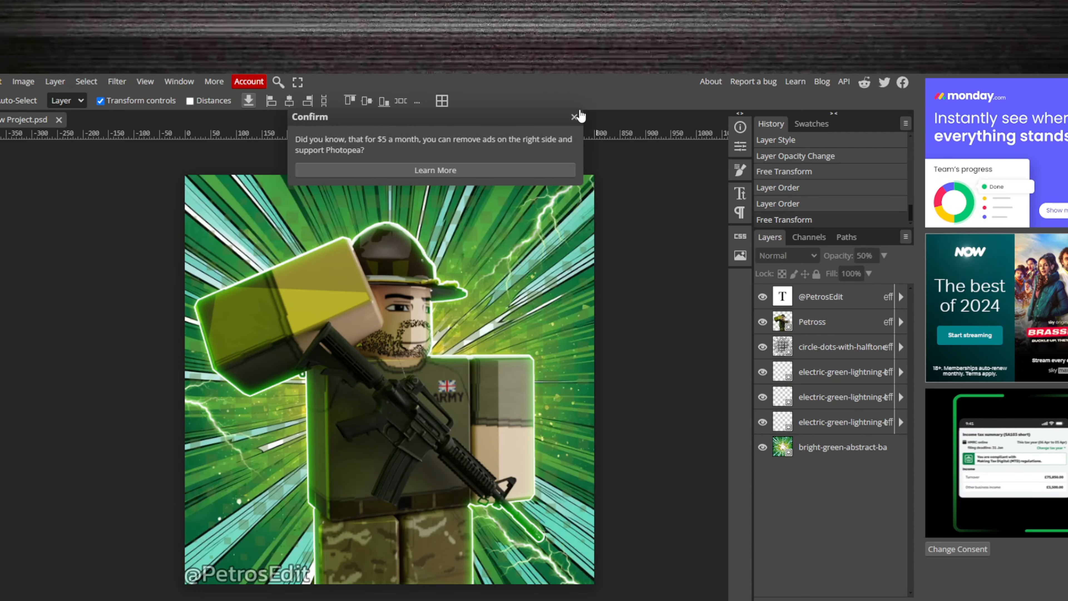
left_click(574, 116)
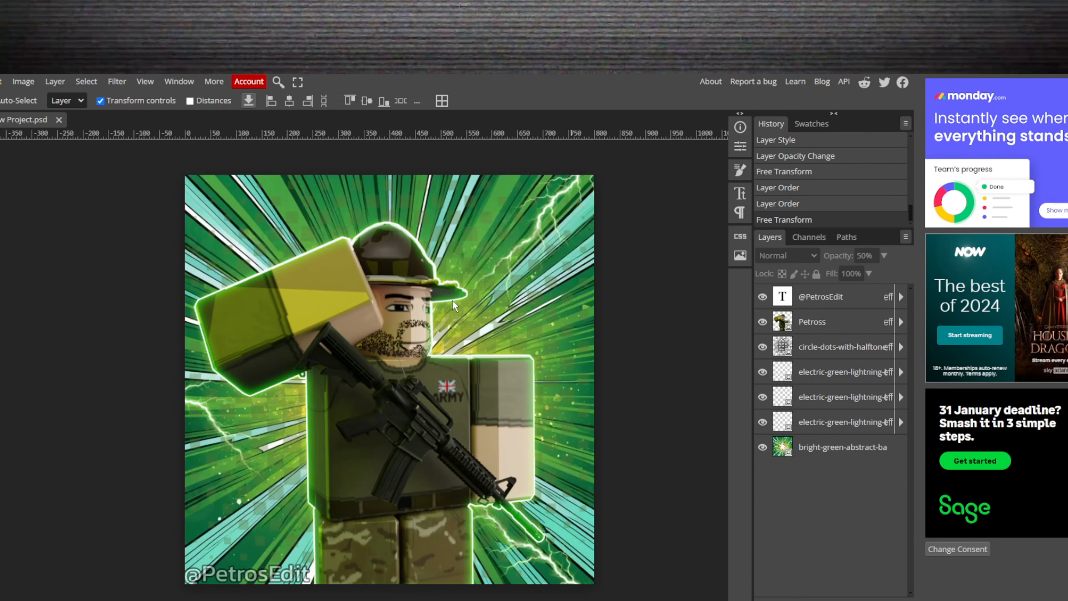